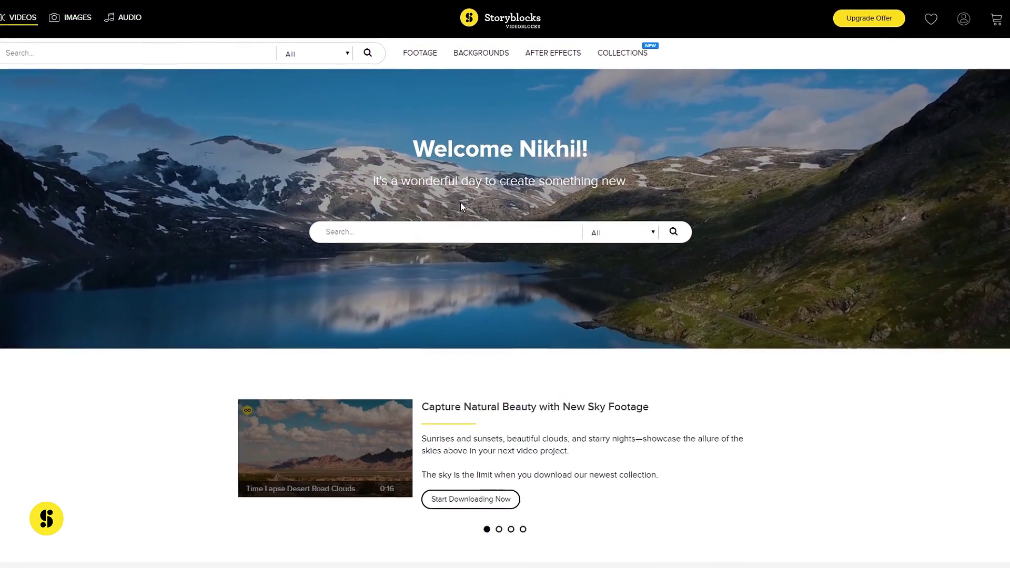
Step: Browse the Storyblocks BACKGROUNDS, AFTER EFFECTS and COLLECTIONS categories, then return to After Effects
mouse_move(468, 62)
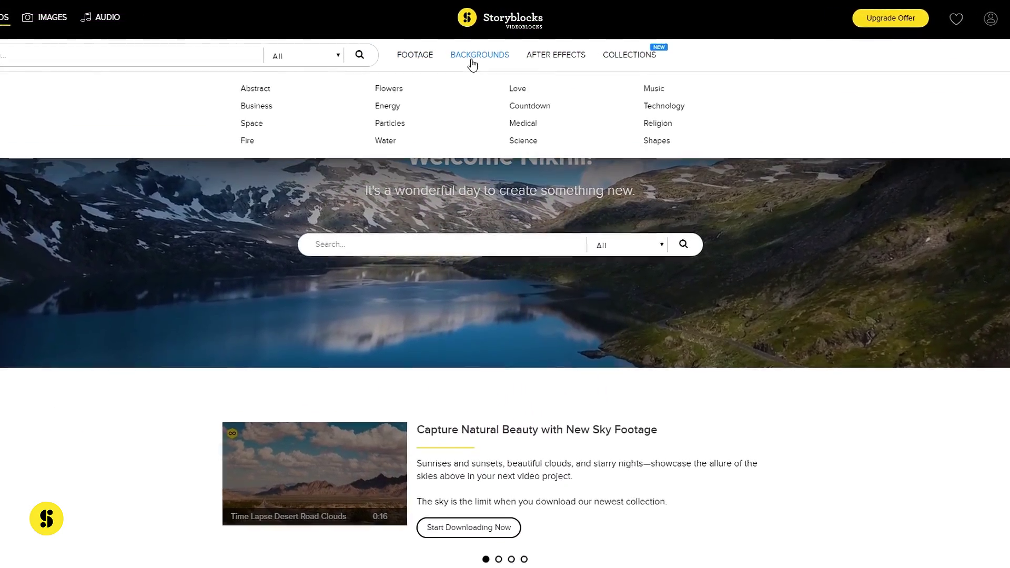
mouse_move(552, 61)
mouse_move(631, 57)
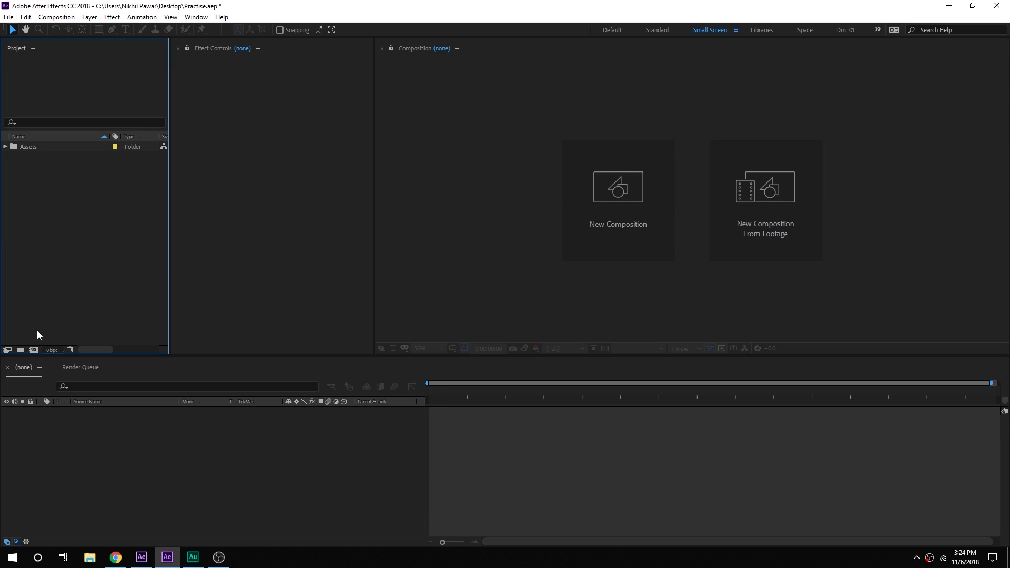
Step: Create two 1920x1080, 25 fps compositions named Main and Logo
left_click(33, 350)
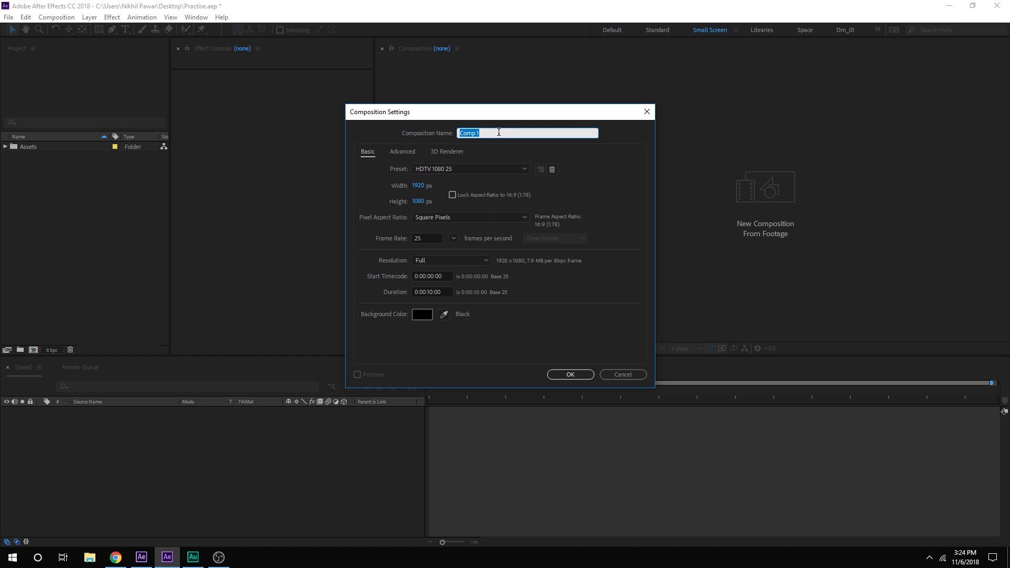
type("Main")
left_click(565, 373)
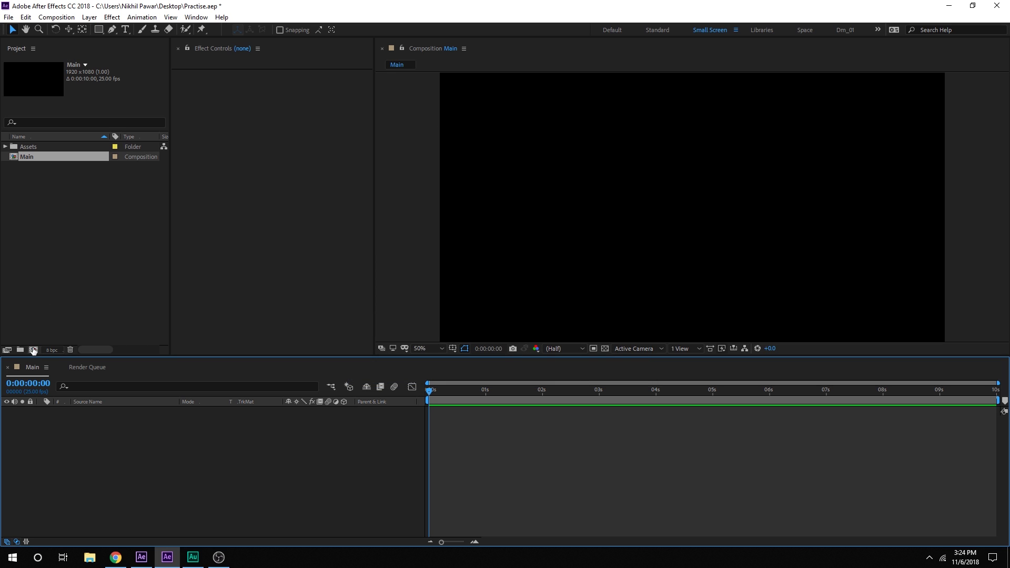
left_click(33, 350)
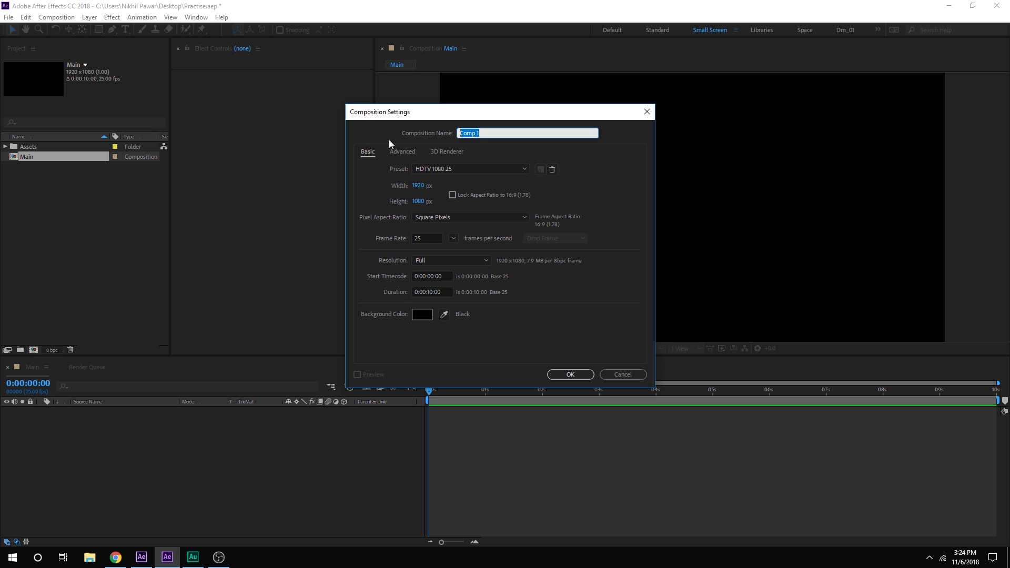
type("Logo")
left_click(567, 374)
Step: Place Dm_Logo.png from the Assets folder into the Logo comp, scaled to 17%
left_click(6, 146)
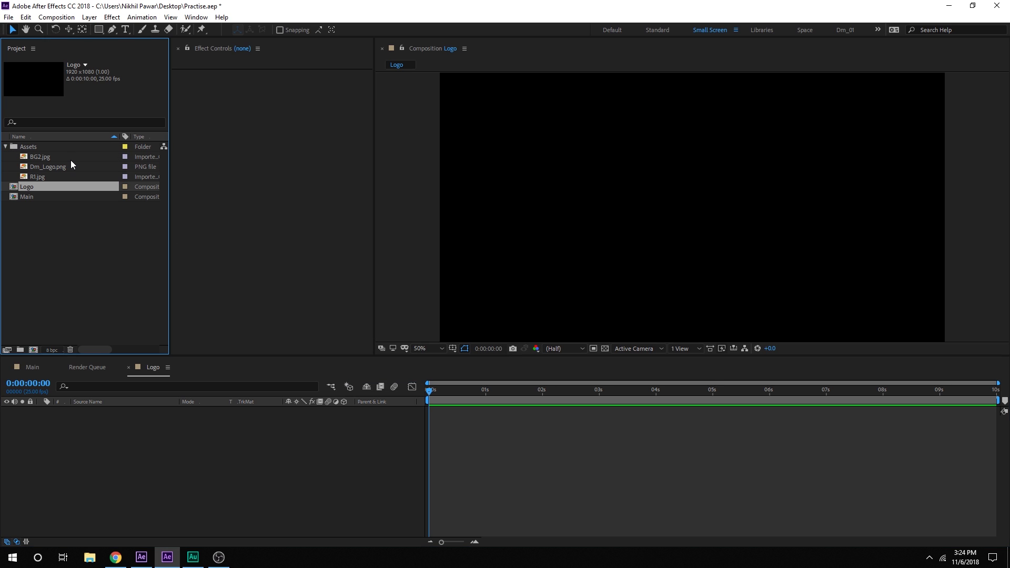
left_click(49, 167)
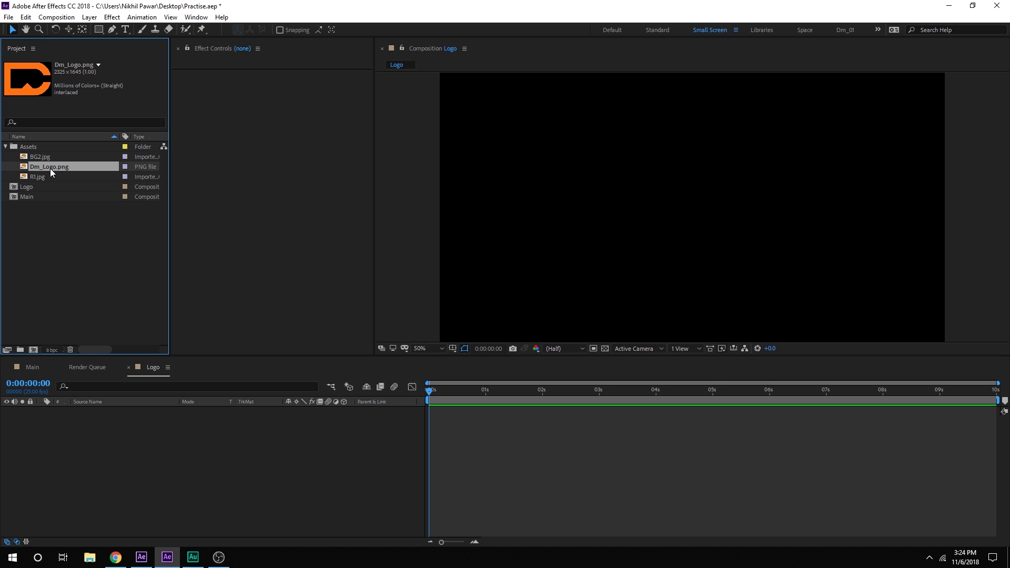
left_click_drag(49, 168, 94, 447)
key("s")
left_click_drag(319, 420, 282, 427)
left_click(302, 437)
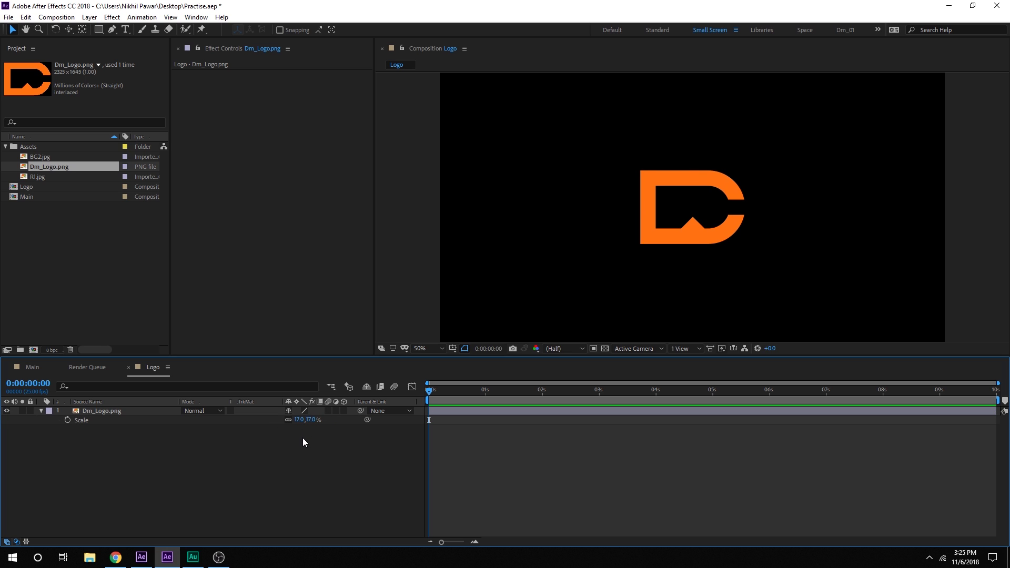
left_click(63, 368)
left_click(68, 306)
left_click(5, 146)
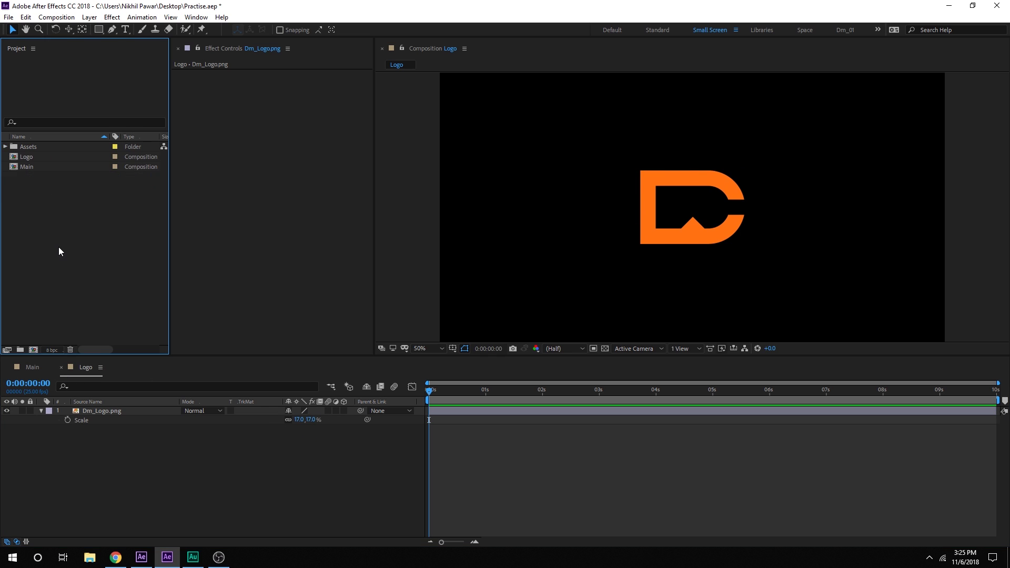
Step: Make a new composition named Logo Edge and nest the Logo comp in its timeline
left_click(32, 350)
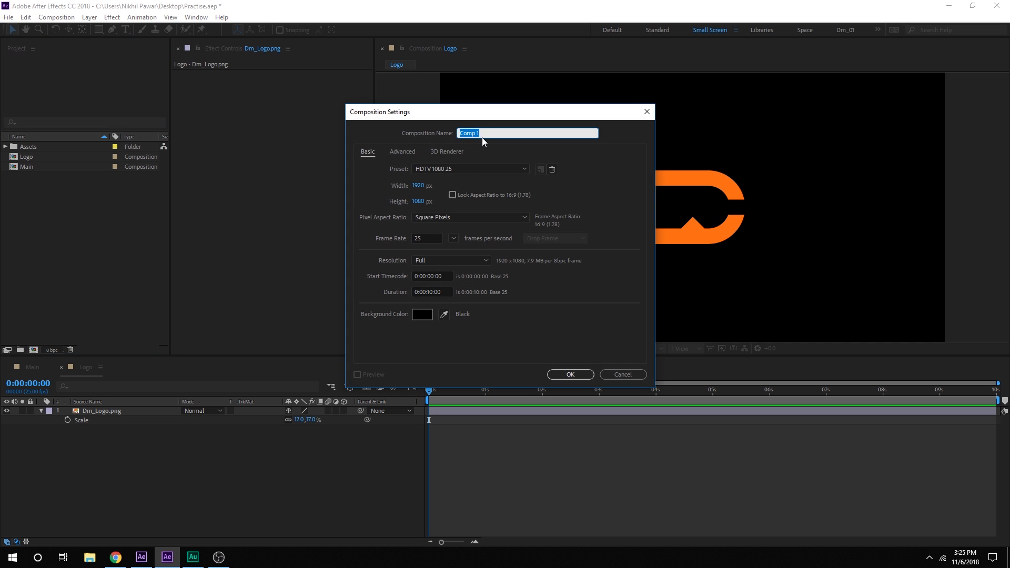
type("L")
type("ogo Ref")
left_click_drag(484, 133, 476, 133)
key("BackSpace")
type("Edge")
left_click(570, 374)
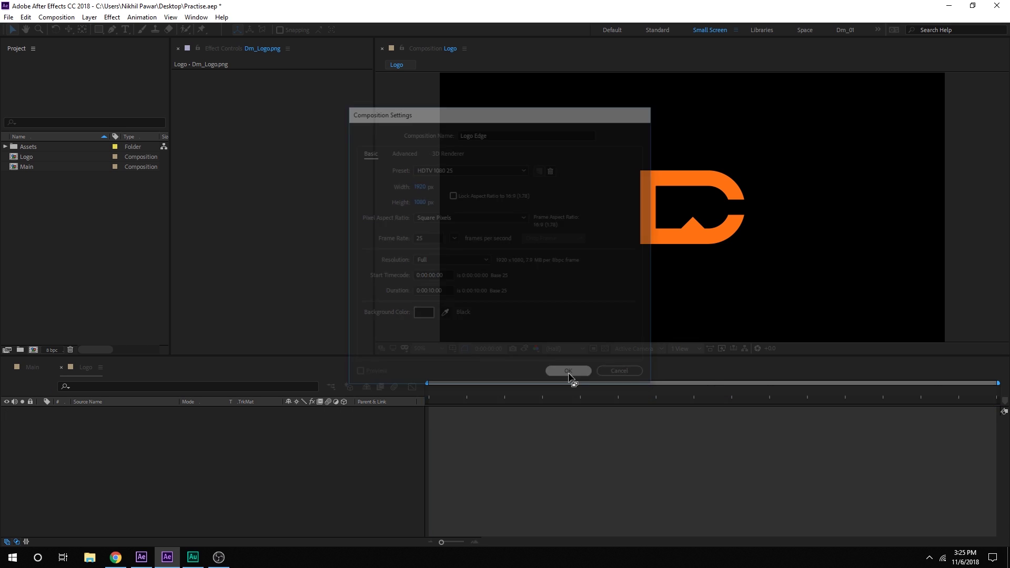
left_click(35, 159)
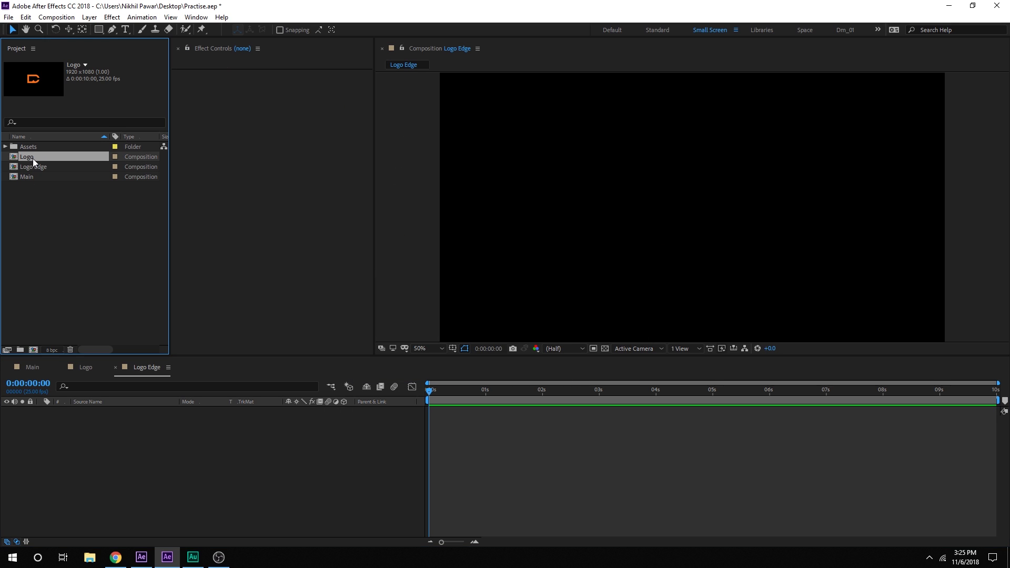
left_click_drag(30, 159, 138, 455)
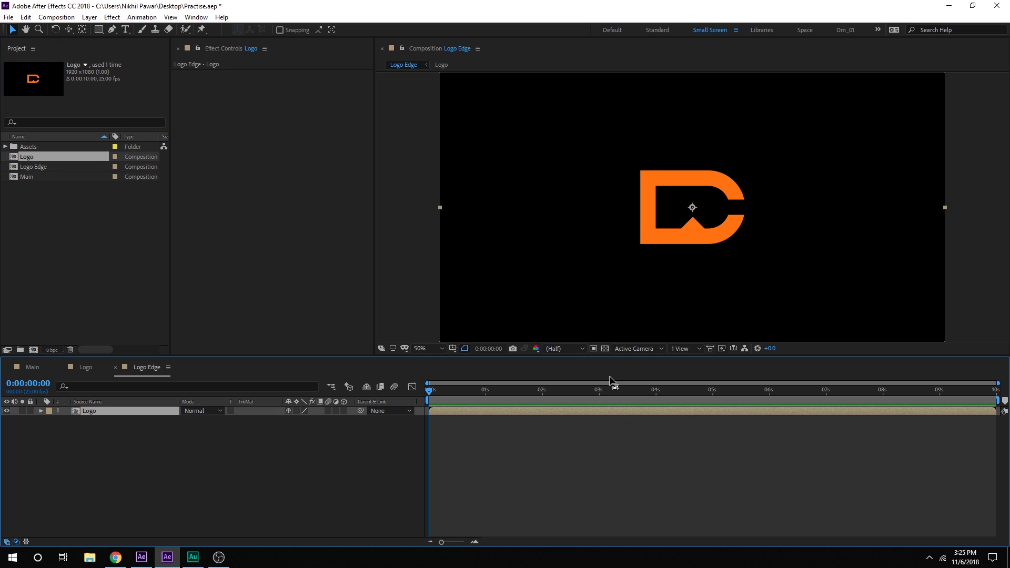
Step: Turn on the transparency grid and briefly show, then close, the Effects & Presets panel
left_click(606, 349)
key("ctrl+space")
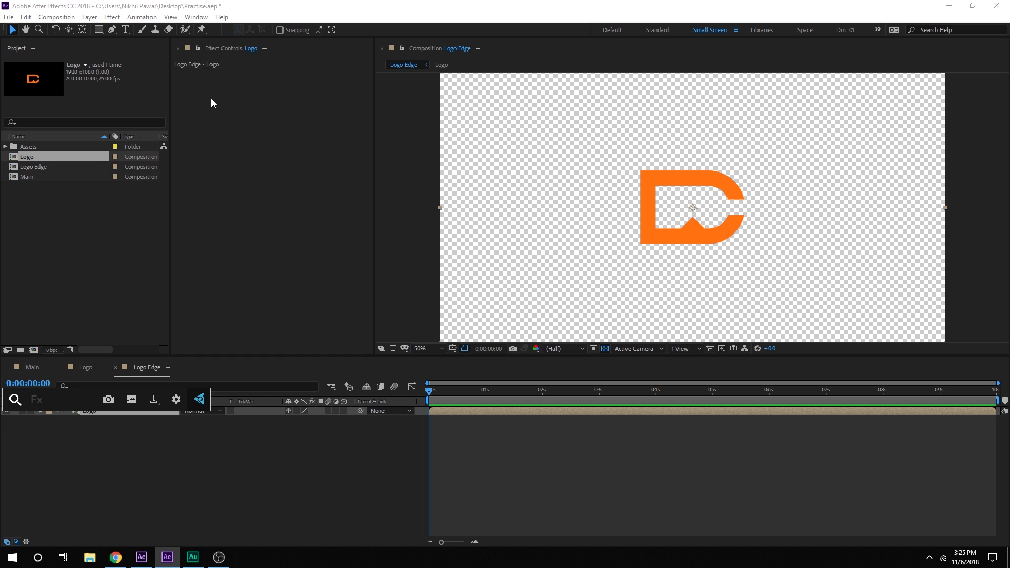
left_click(193, 19)
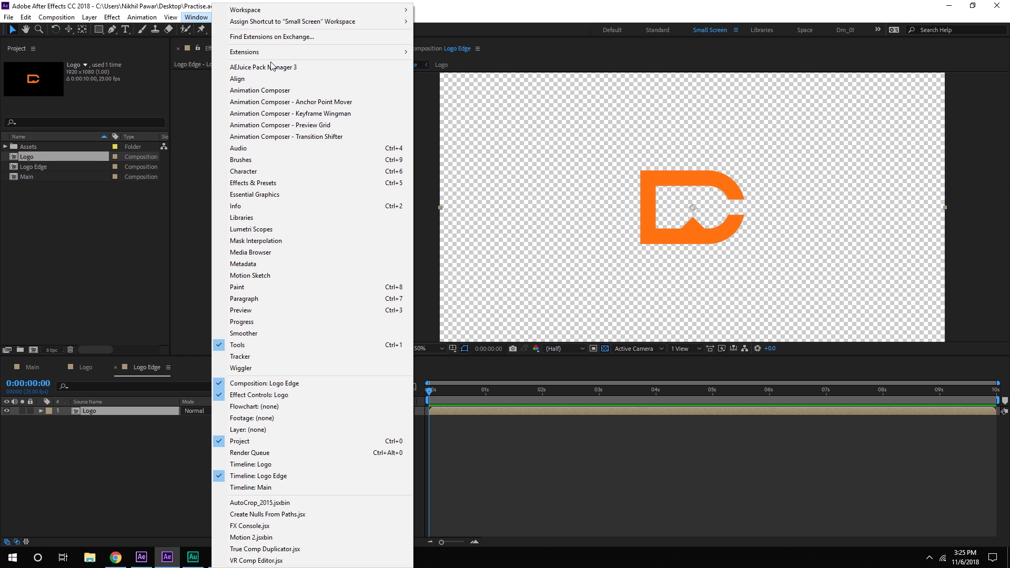
left_click(264, 184)
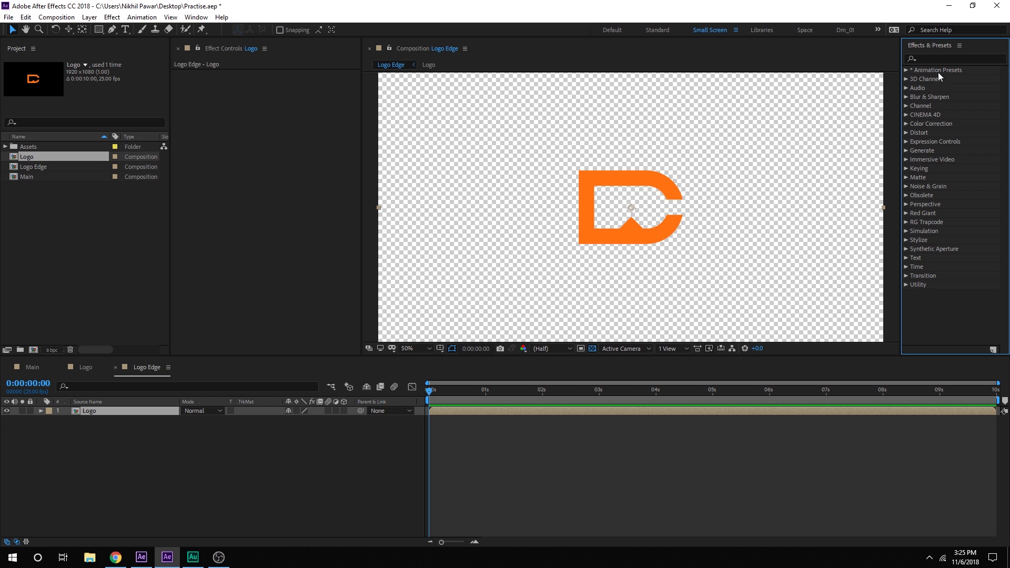
right_click(928, 44)
left_click(934, 50)
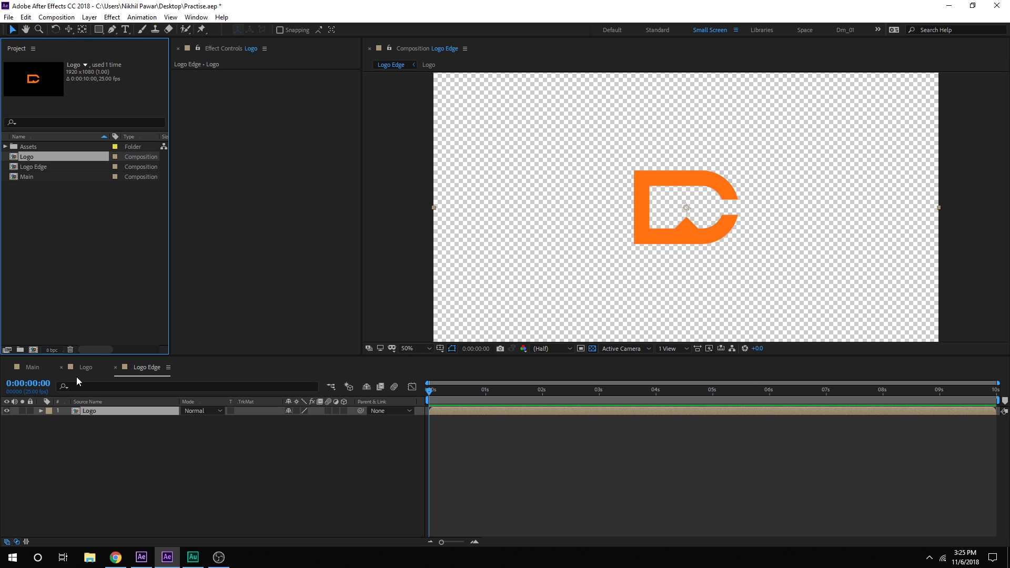
Step: Apply a Fill effect with colour 000000 (black) to the Logo layer
key("ctrl+space")
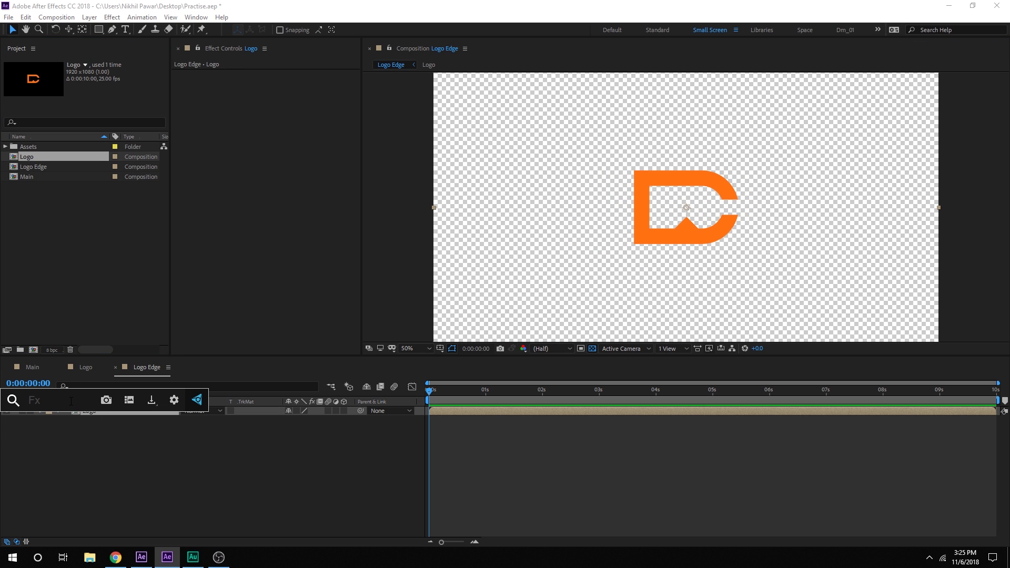
type("fil")
left_click(47, 431)
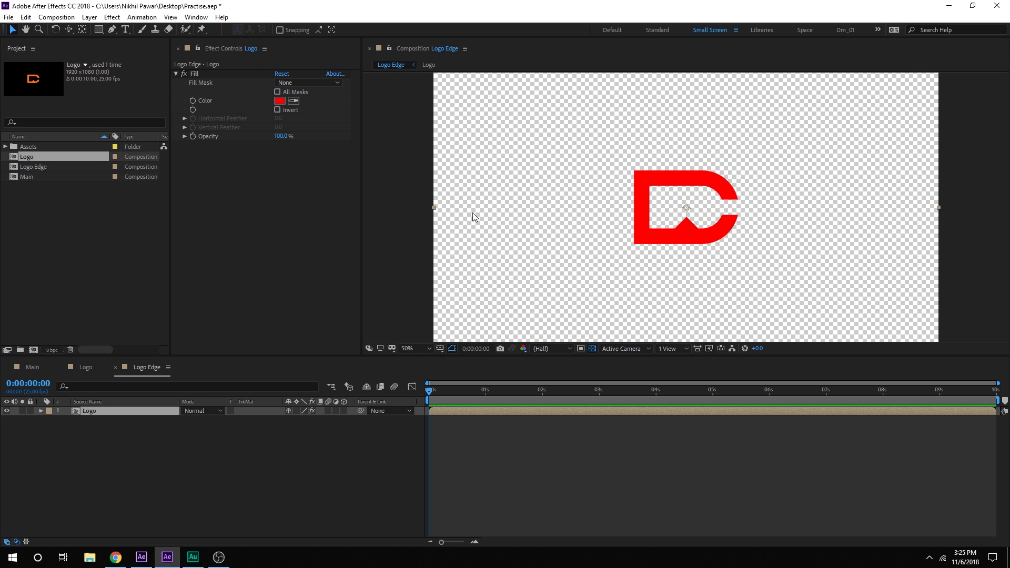
left_click(281, 106)
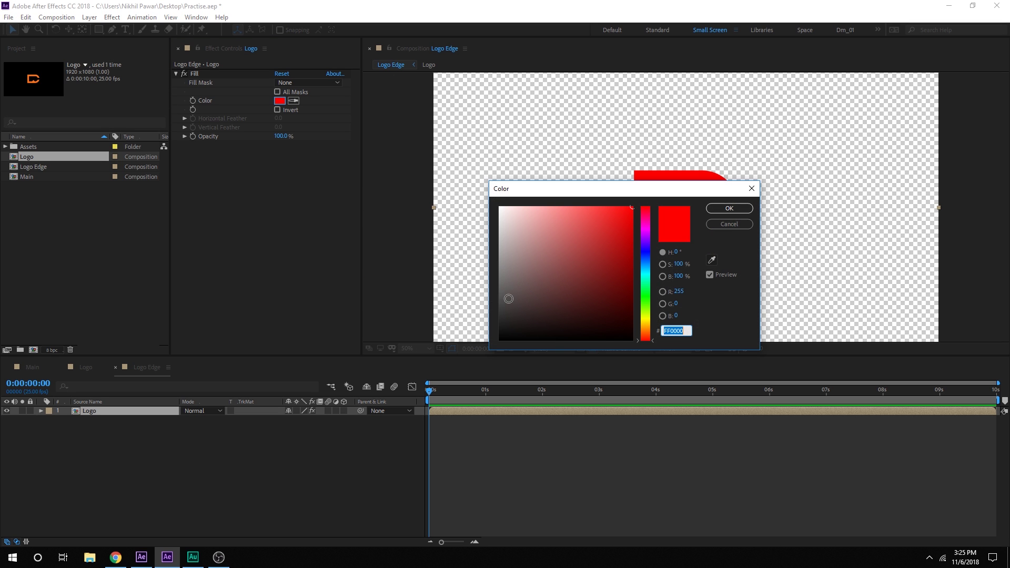
type("000000")
left_click(729, 209)
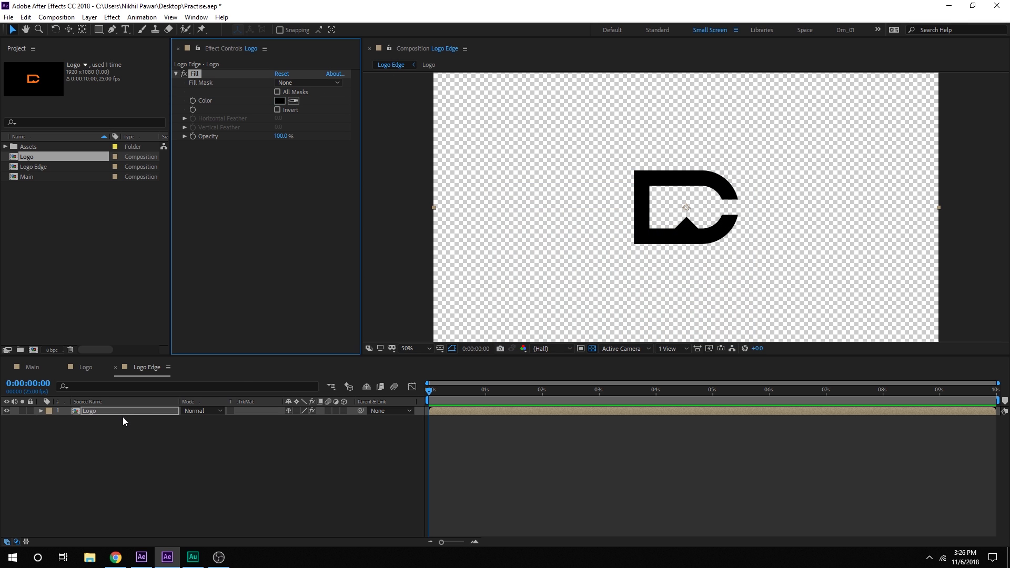
key("ctrl+d")
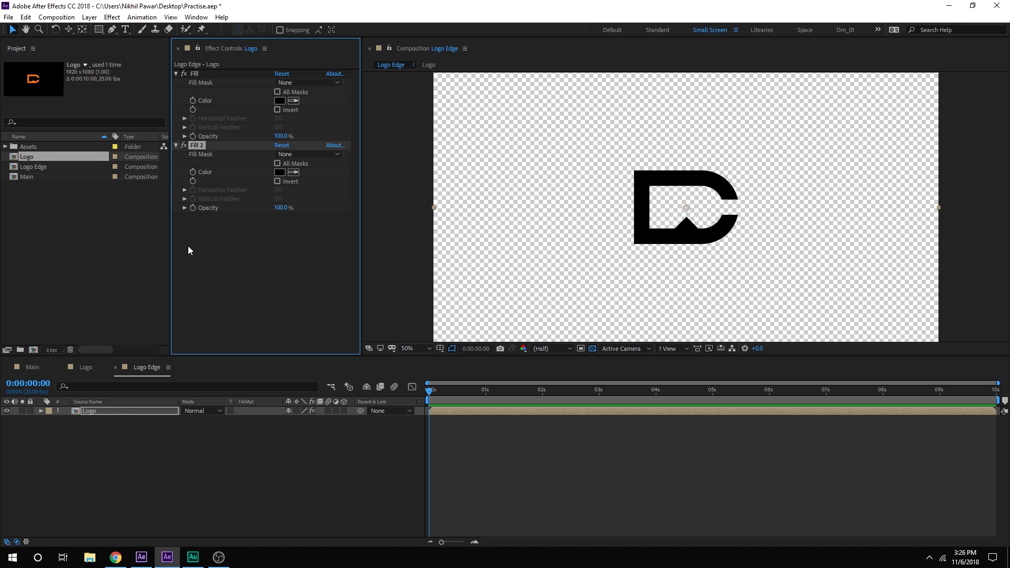
key("Delete")
Step: Duplicate the Logo layer, set the top copy's Fill to white, and view at full resolution
left_click(72, 452)
left_click(91, 410)
key("ctrl+d")
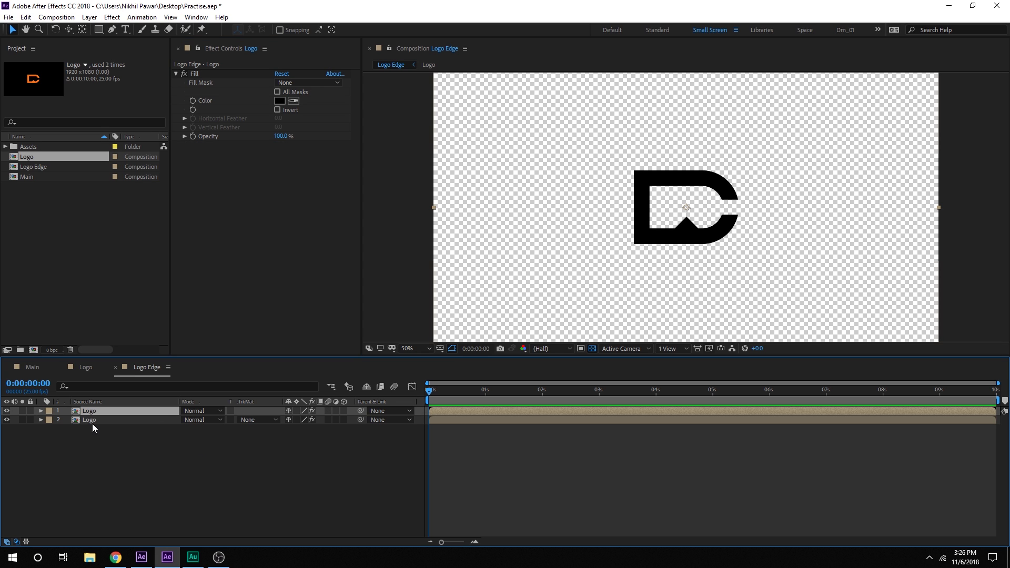
left_click(280, 100)
left_click(501, 208)
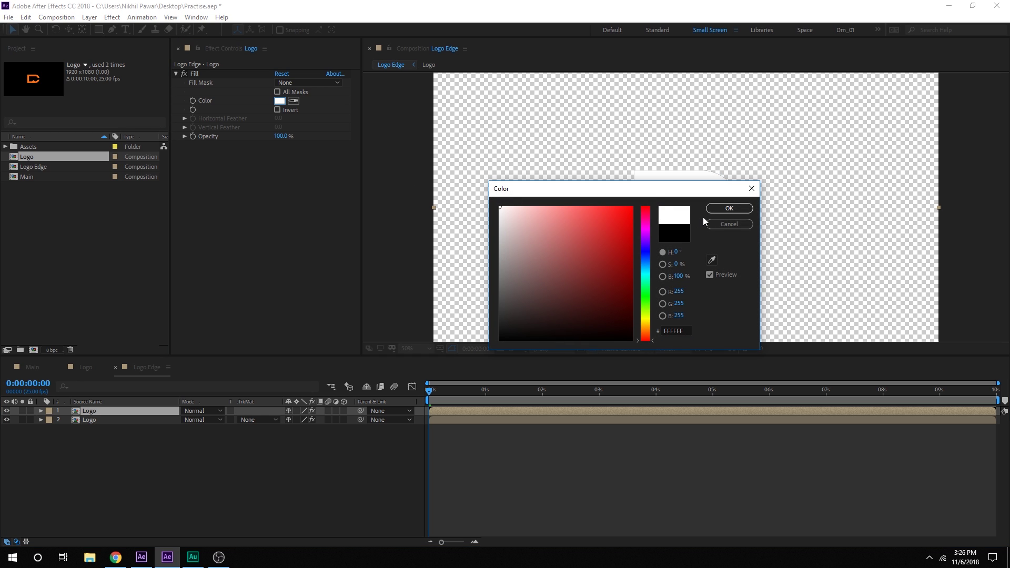
left_click(721, 212)
key("slash")
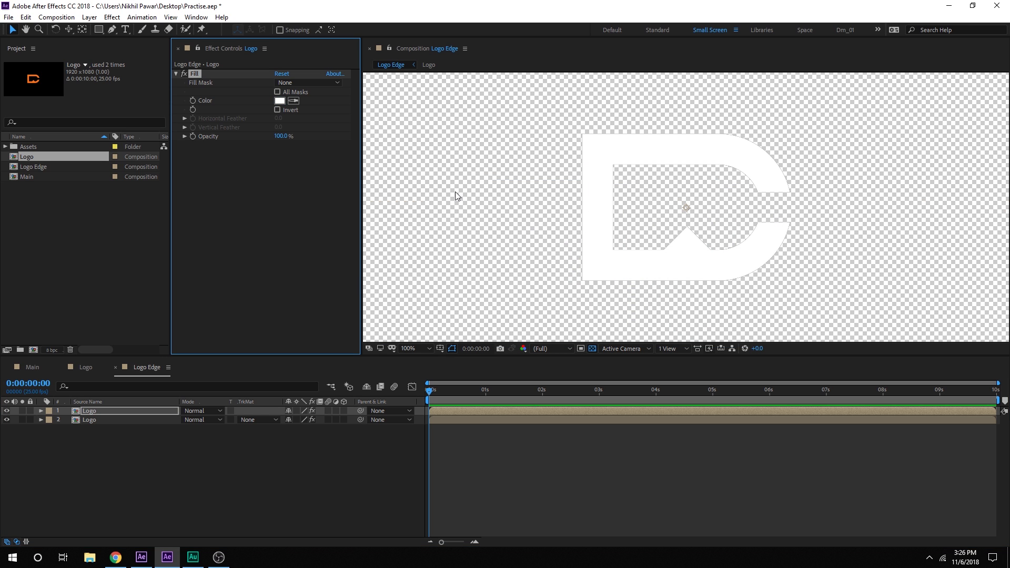
Step: Apply Simple Choker with Choke Matte 5.00 and compare outlines against the second Logo layer
key("ctrl+space")
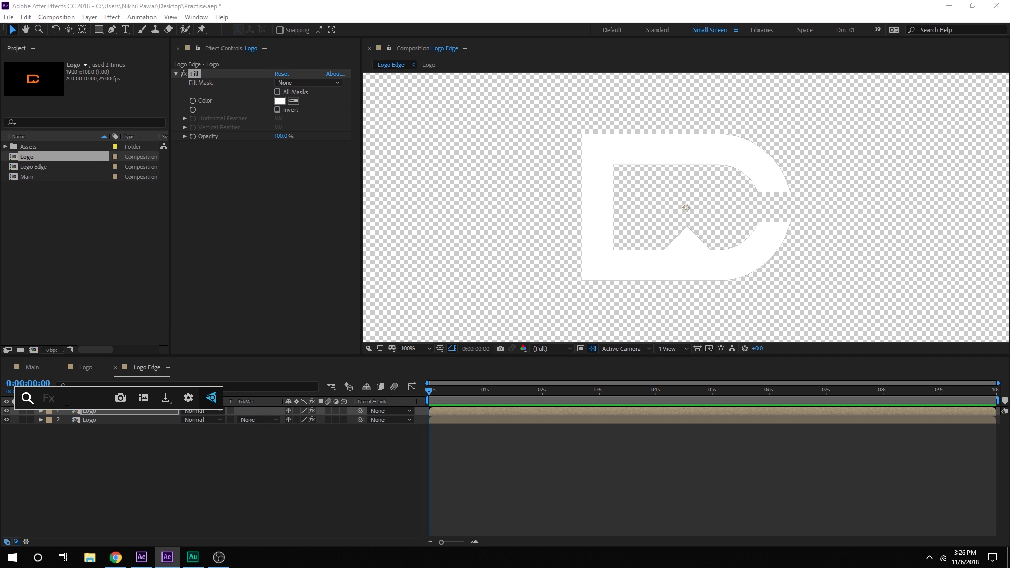
type("simp")
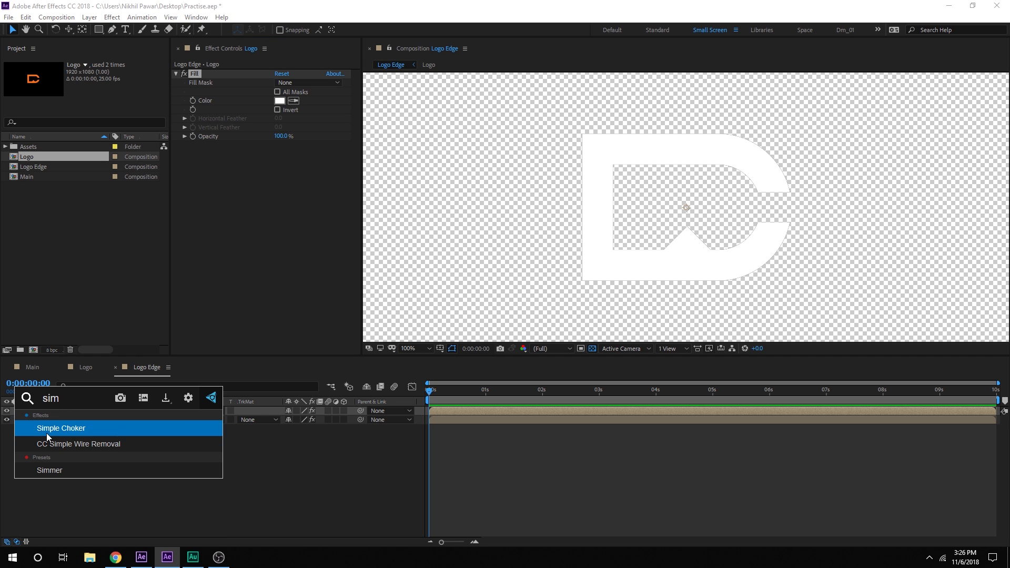
left_click(46, 431)
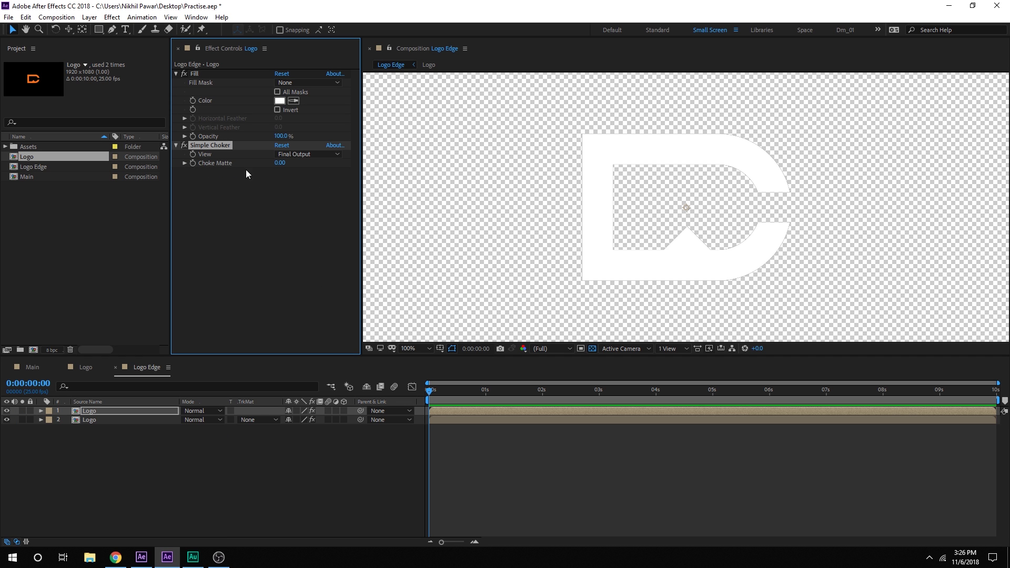
left_click(280, 164)
type("5")
key("Return")
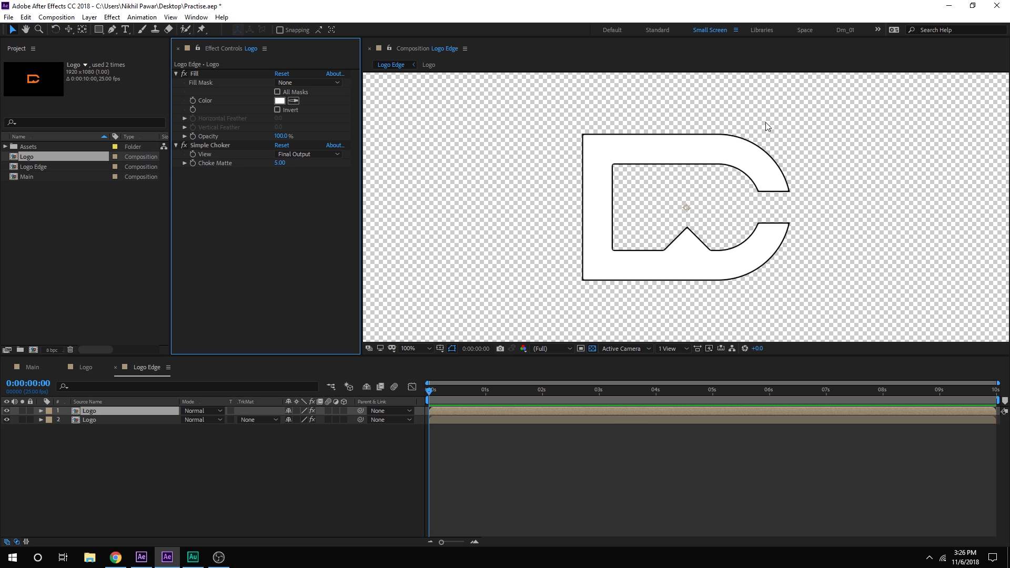
left_click(6, 420)
left_click(7, 420)
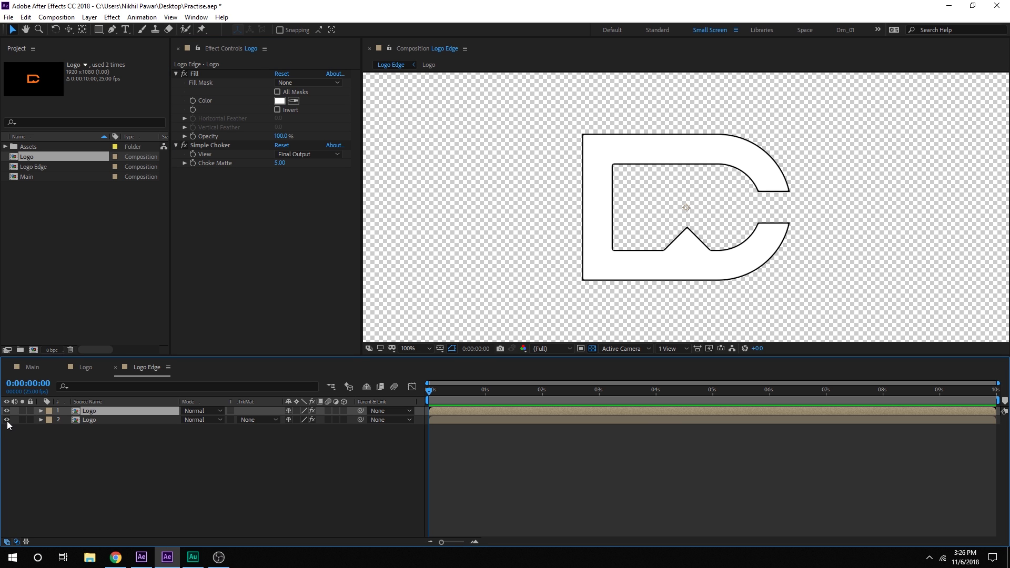
left_click(7, 419)
left_click(6, 420)
Step: Add a new adjustment layer to Logo Edge and name it Blur
right_click(142, 466)
mouse_move(185, 345)
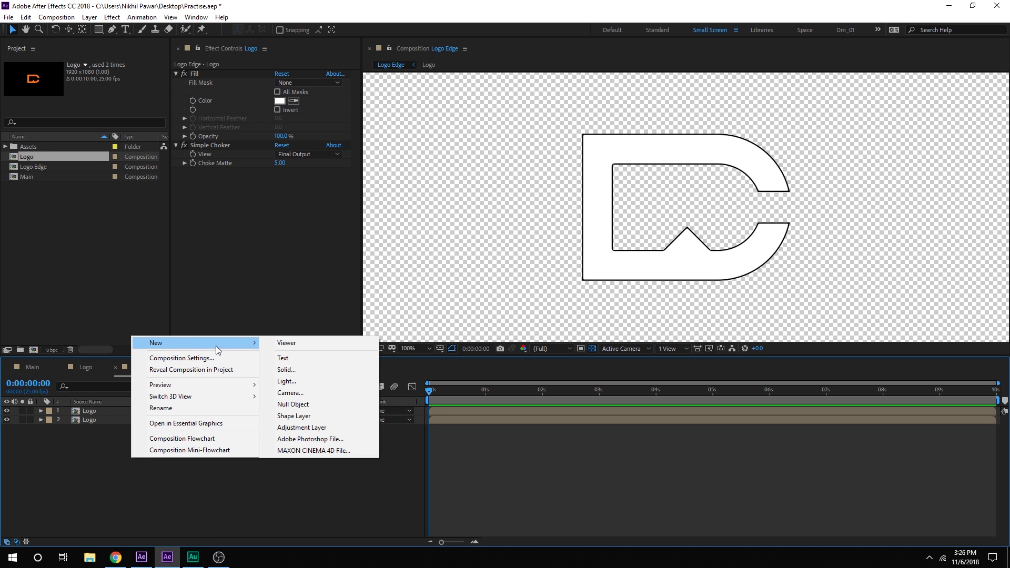
left_click(310, 431)
key("Return")
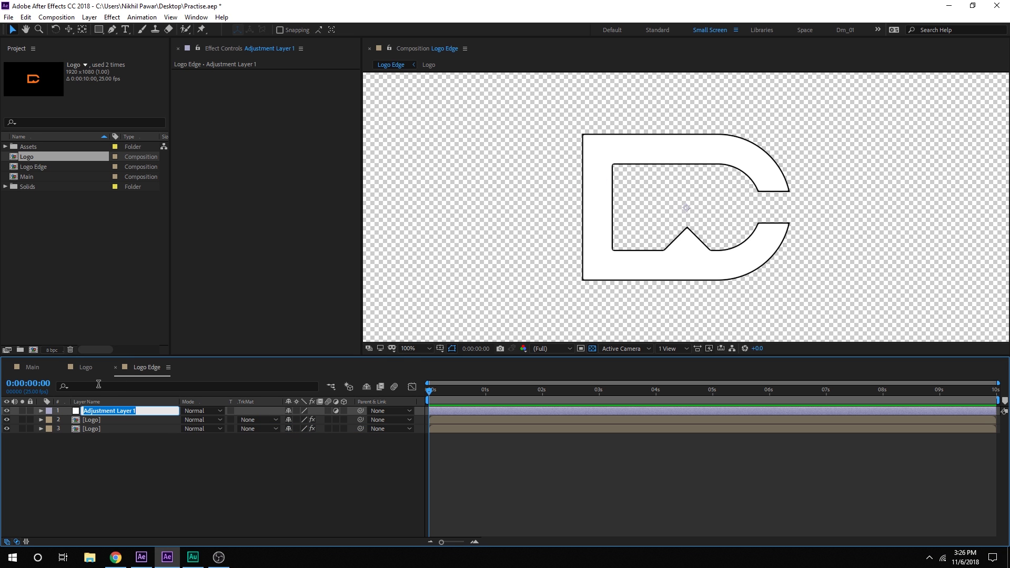
type("Blur")
left_click(75, 467)
Step: Give the Blur layer Fast Blur (Legacy) with Blurriness 4.0 and Repeat Edge Pixels on
left_click(101, 411)
key("ctrl+space")
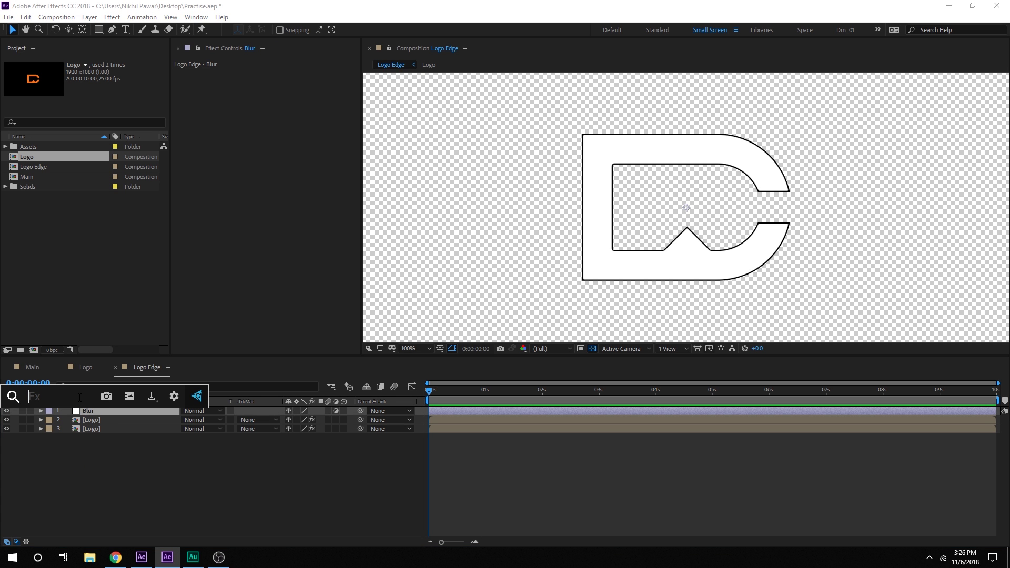
type("fast")
left_click(61, 440)
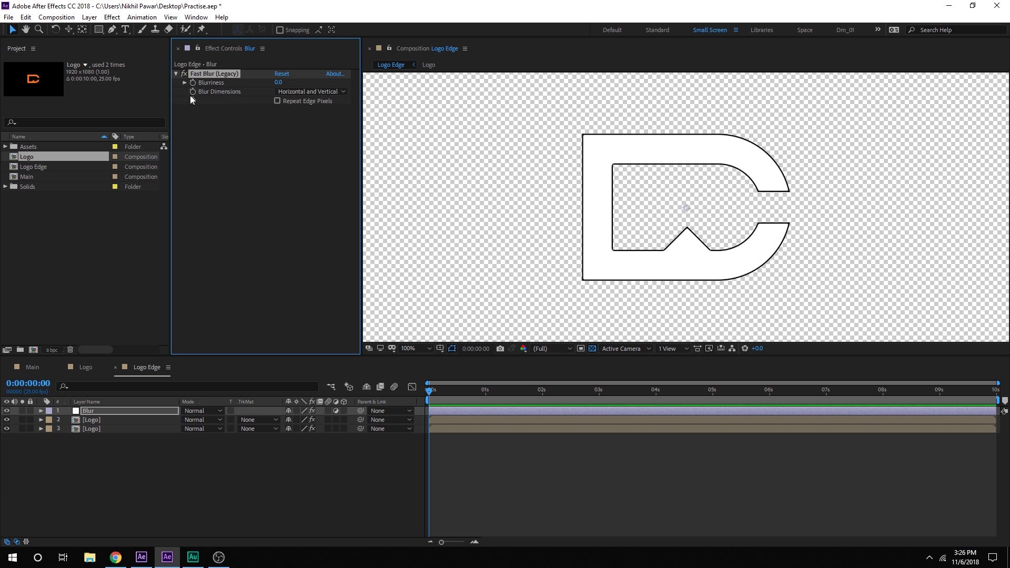
left_click(279, 83)
type("4")
key("Return")
left_click(278, 100)
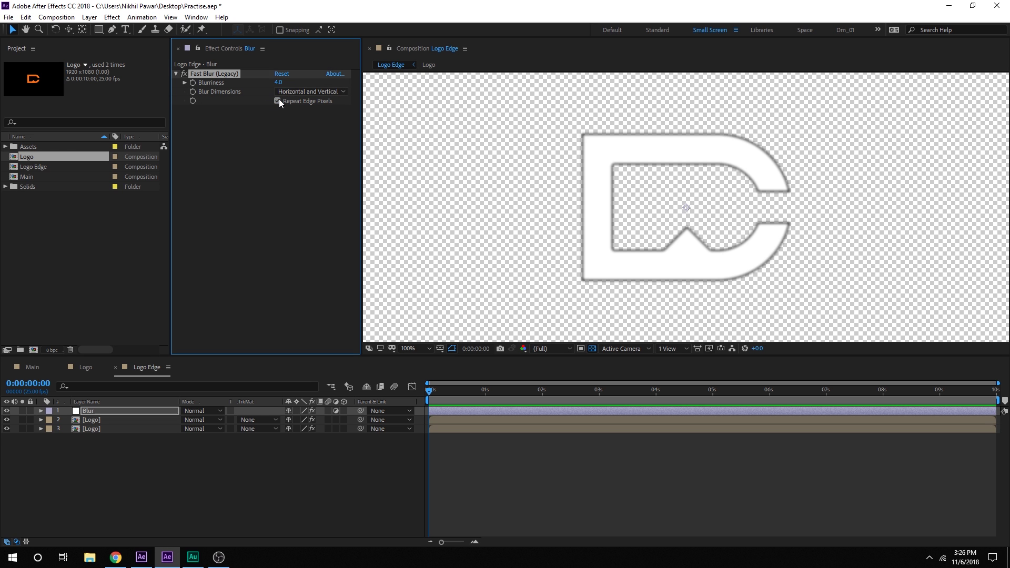
left_click(60, 307)
Step: Create a new composition named Ref_01
left_click(32, 350)
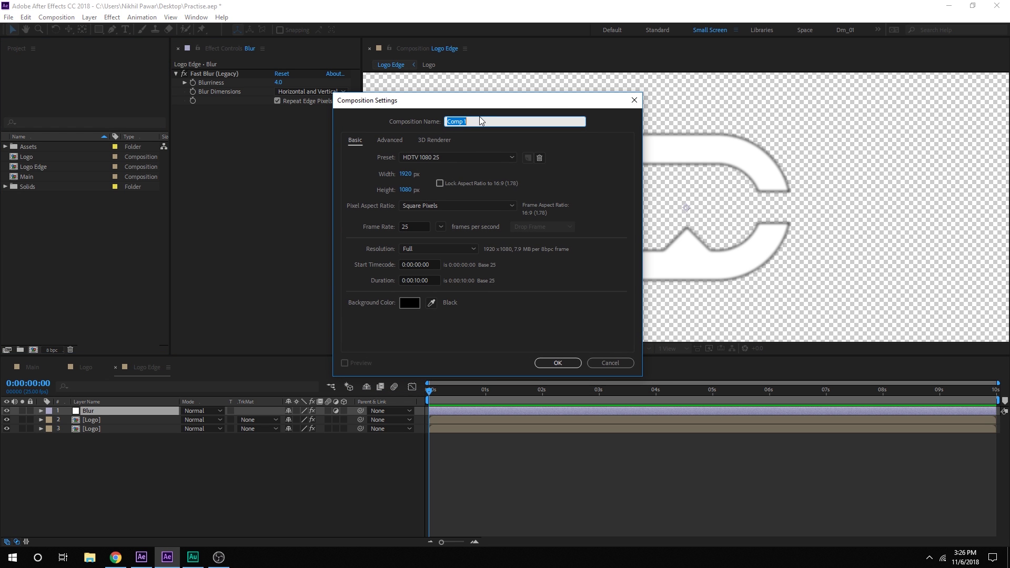
type("Ref_01")
left_click(557, 364)
left_click(94, 271)
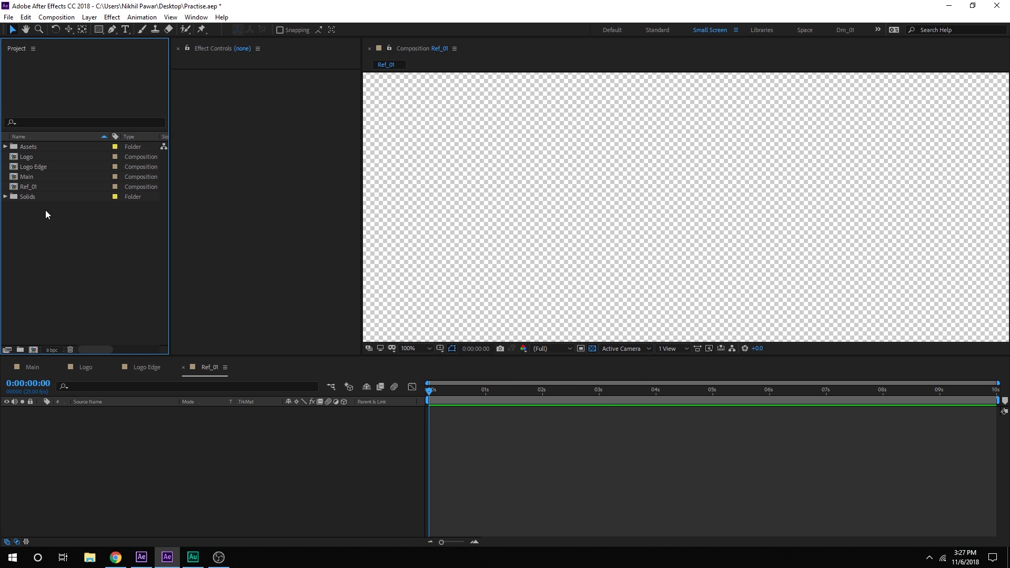
Step: Add R1.jpg from the Assets folder as a layer in Ref_01 and zoom the viewer out
left_click(6, 148)
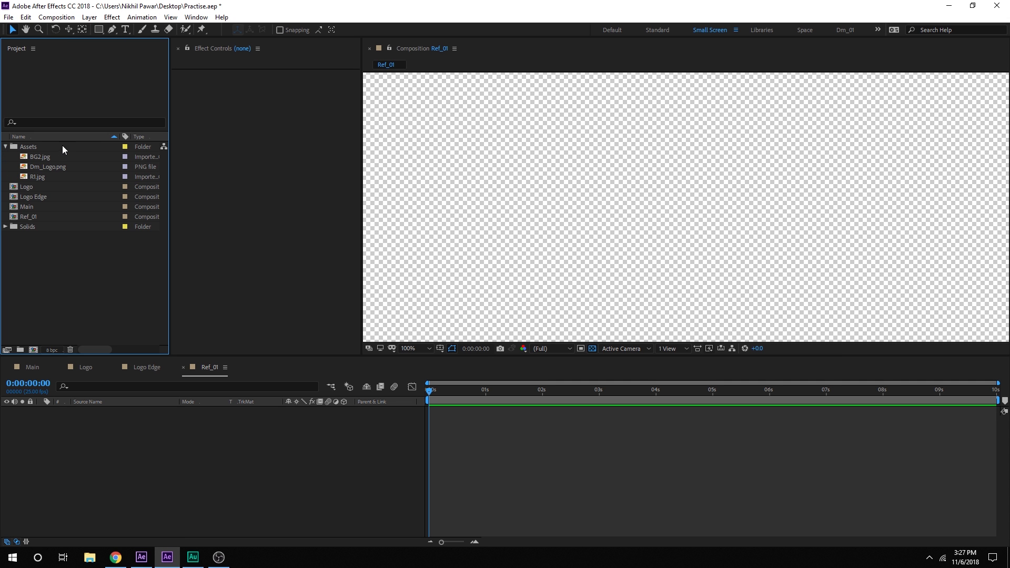
left_click(40, 176)
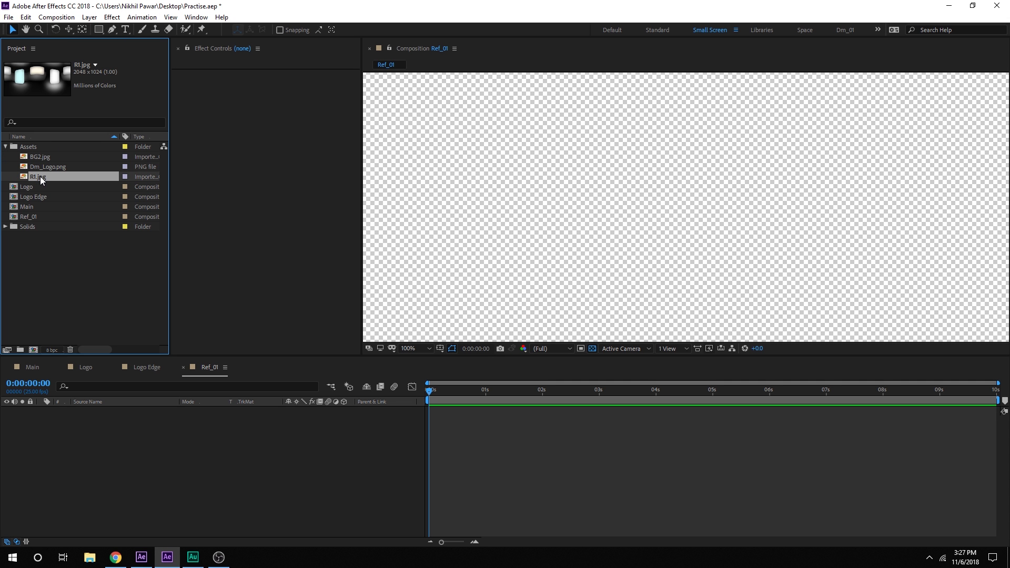
left_click_drag(40, 176, 88, 438)
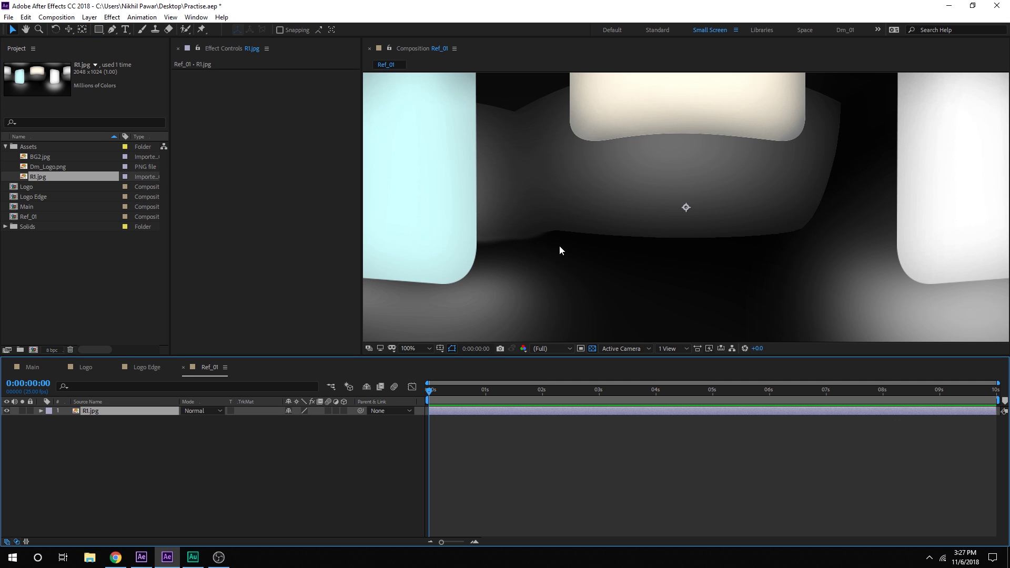
key("comma")
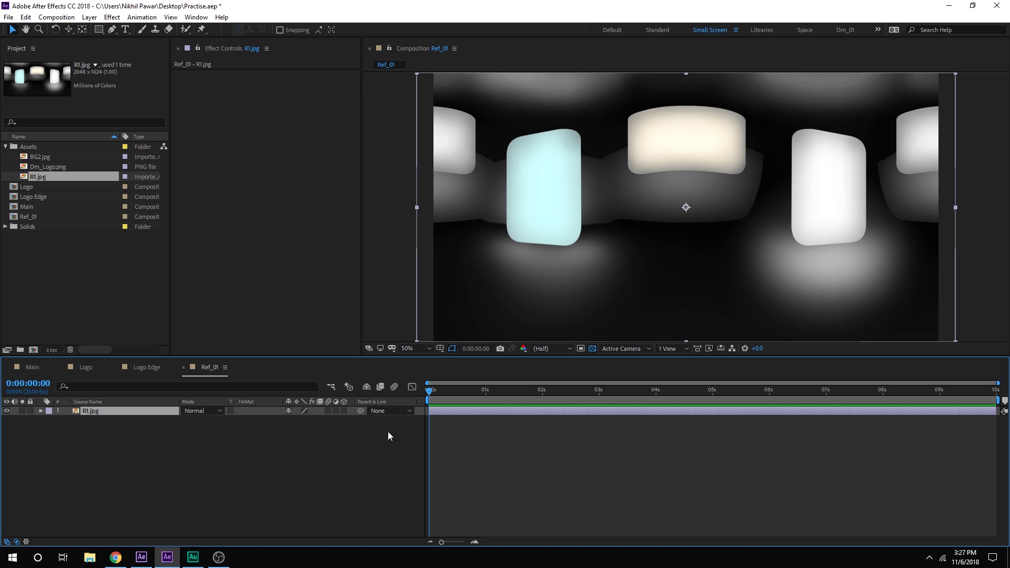
left_click(148, 449)
left_click(105, 414)
key("ctrl+space")
Step: Apply Hue/Saturation to R1.jpg and set Master Saturation to -100
type("hu")
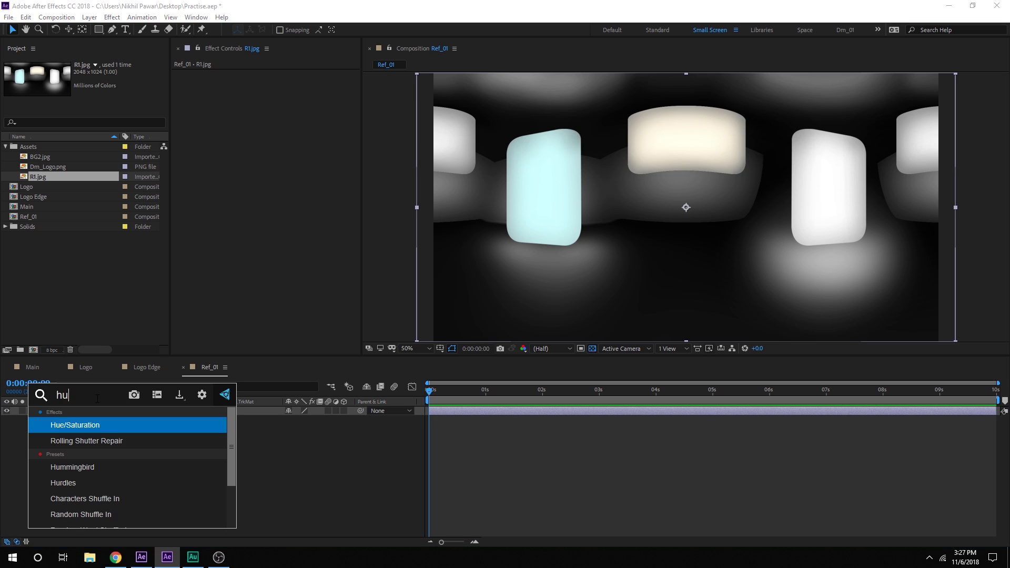
type("e")
left_click(73, 424)
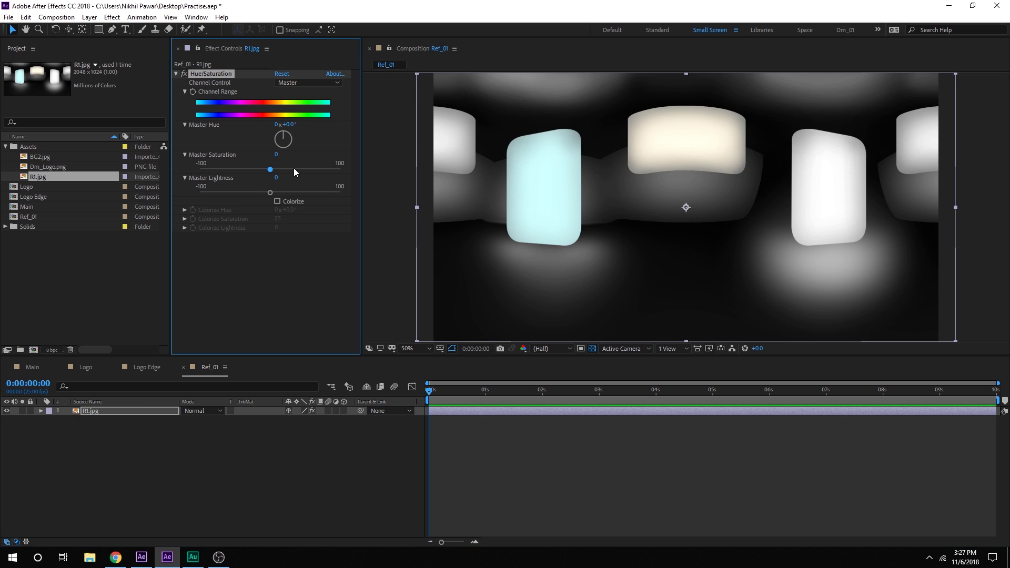
mouse_move(270, 170)
left_mouse_down()
mouse_move(210, 171)
mouse_move(270, 170)
left_mouse_up()
left_click_drag(135, 172, 175, 163)
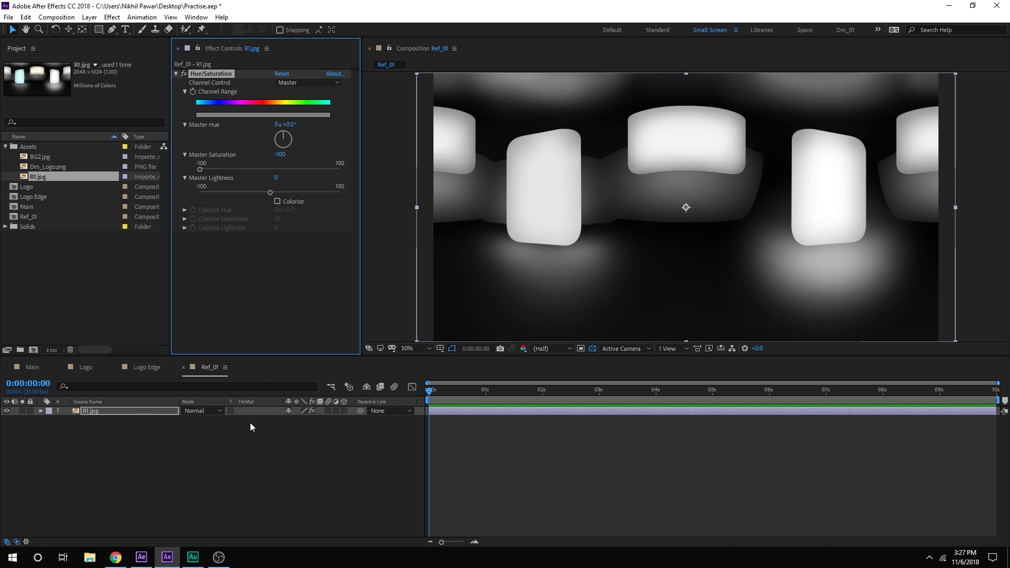
Step: Apply CC RepeTile with Expand Left 2000 and reposition the tiled image in the frame
key("ctrl+space")
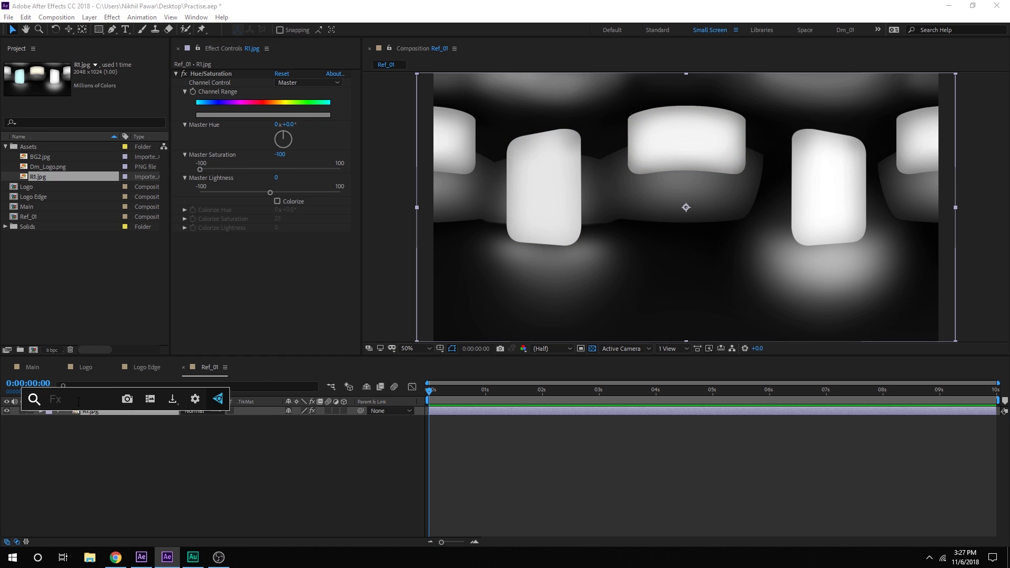
type("cc r")
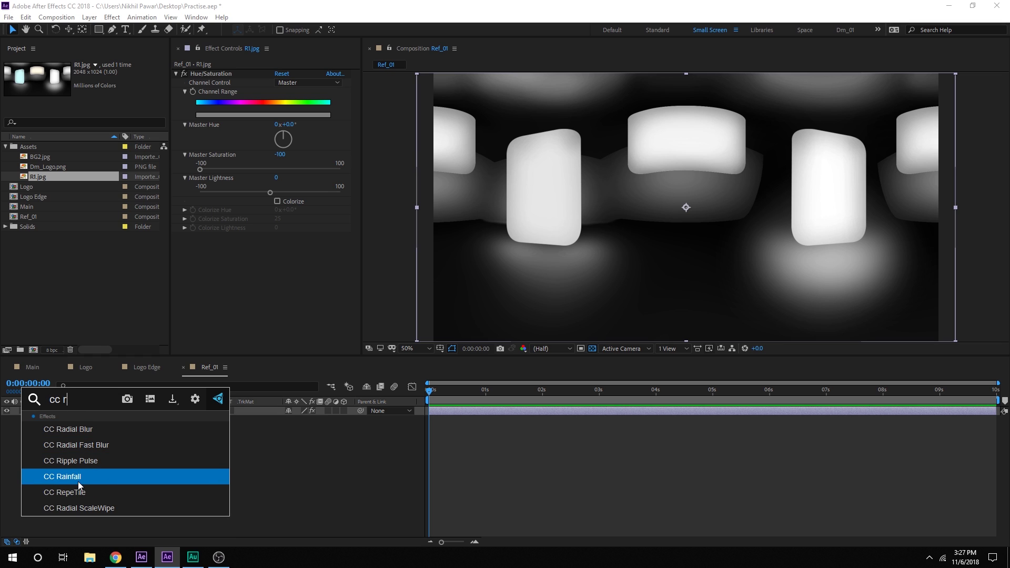
left_click(76, 493)
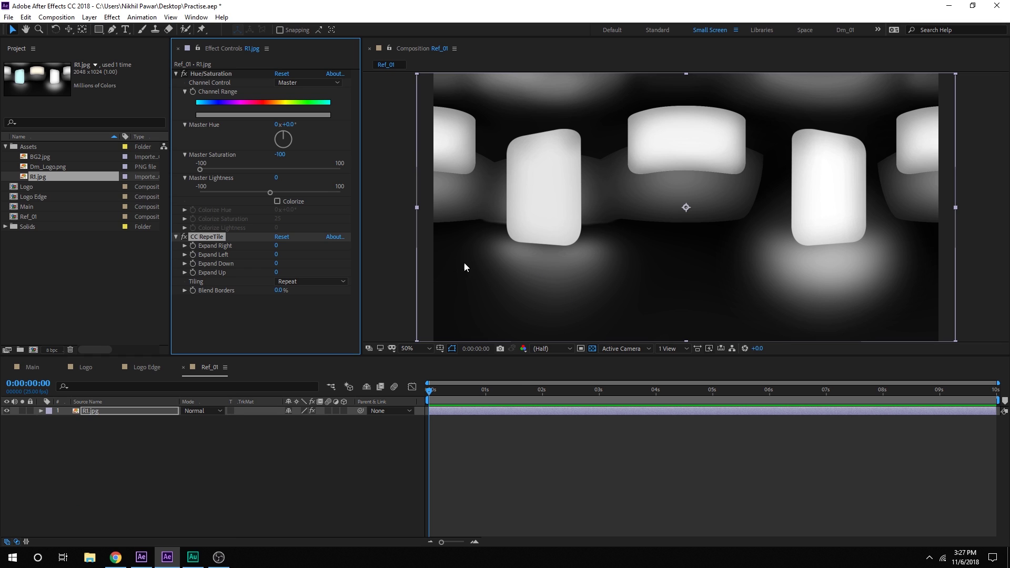
left_click_drag(560, 262, 674, 263)
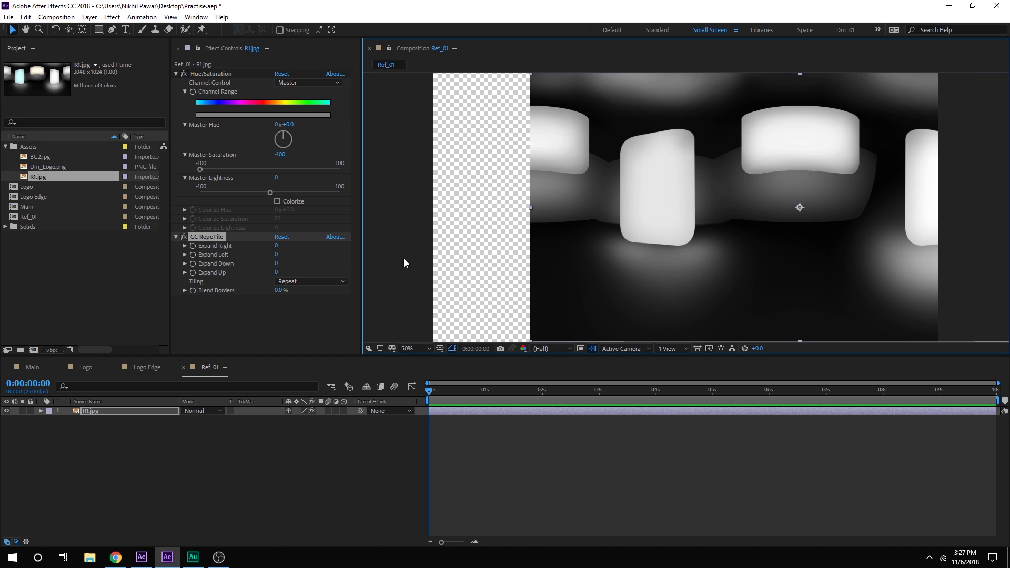
left_click_drag(279, 254, 892, 237)
left_click(279, 255)
type("200")
key("Return")
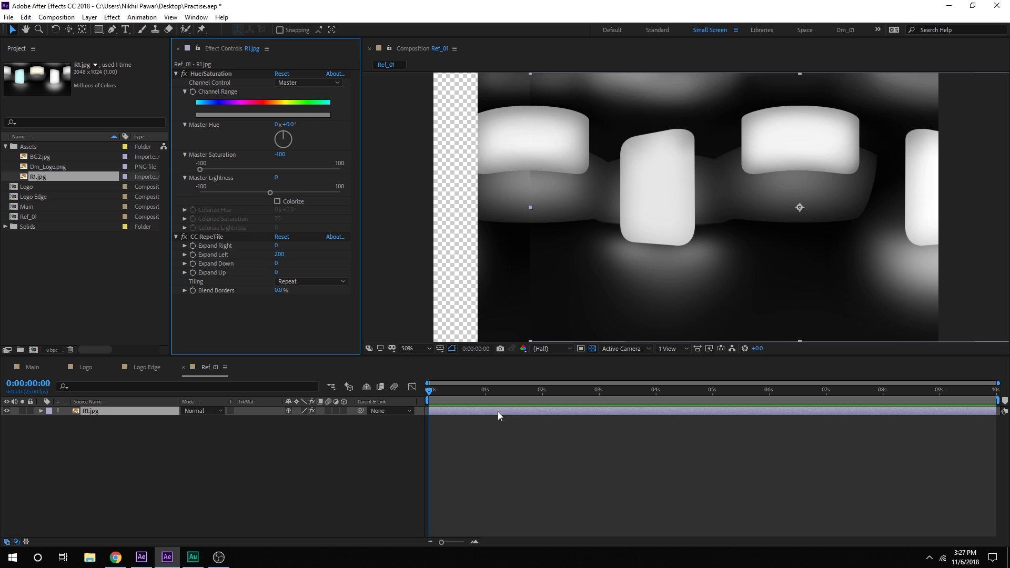
left_click(281, 255)
key("Return")
left_click_drag(636, 249, 525, 245)
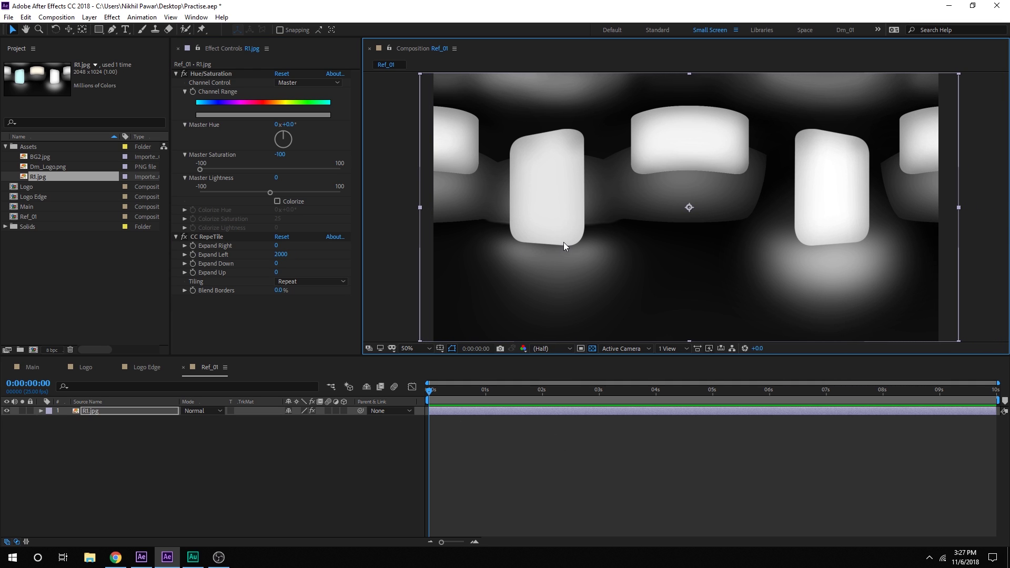
mouse_move(577, 274)
left_mouse_down()
mouse_move(576, 209)
mouse_move(574, 274)
left_mouse_up()
Step: Scale the R1.jpg layer to 159% and move it upward in the frame
key("comma")
left_click(134, 412)
key("s")
left_click(318, 420)
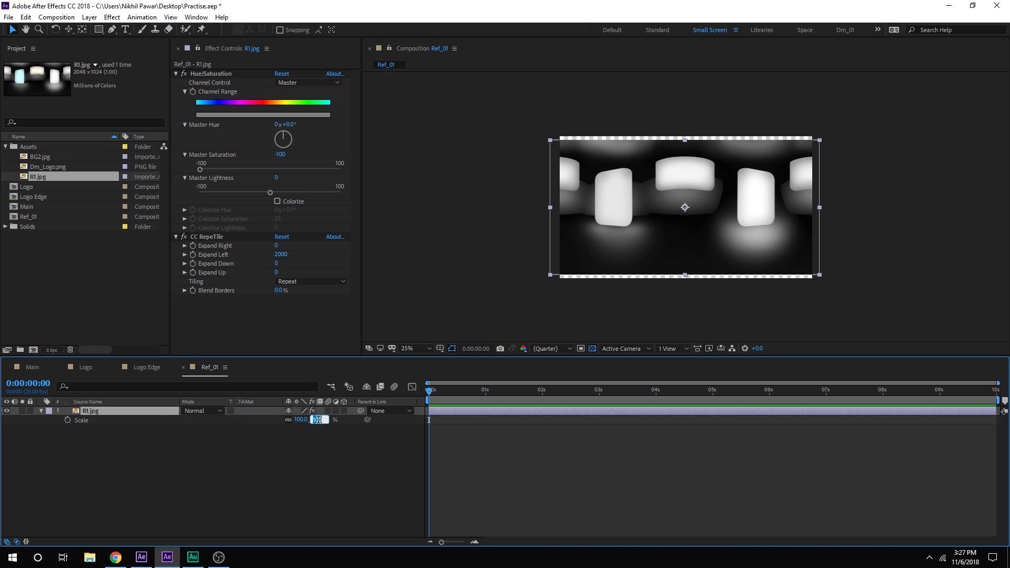
type("159")
left_click(311, 468)
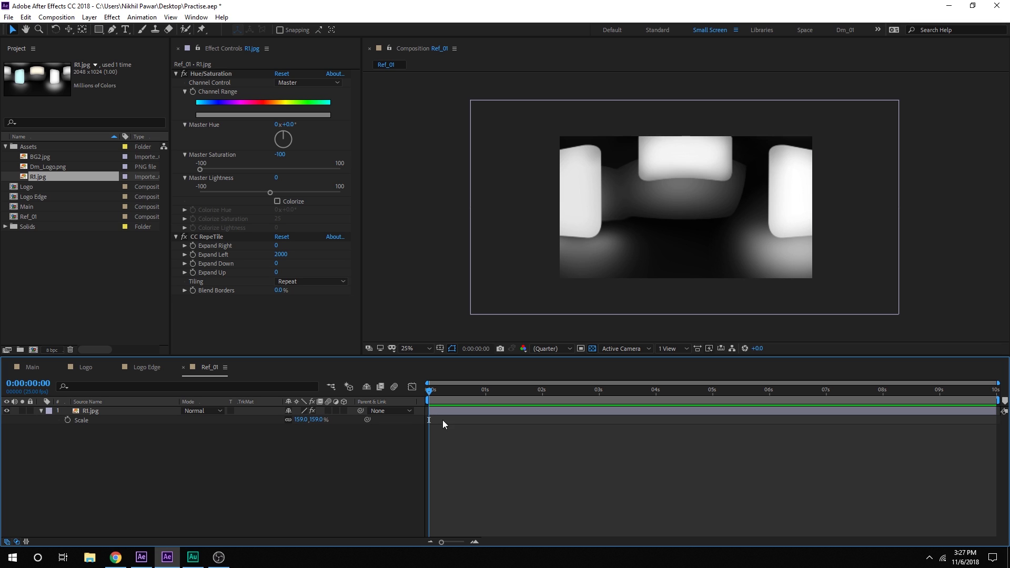
left_click_drag(602, 284, 598, 256)
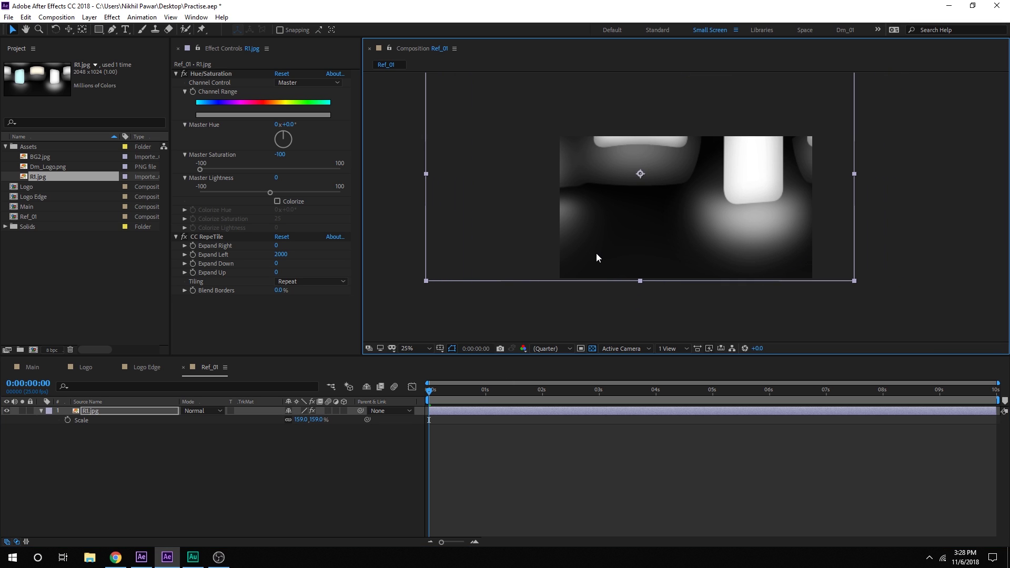
Step: Keyframe Position from 610,284 at 0 s to 3482,284 at 9:24 and preview the slide
left_click(104, 412)
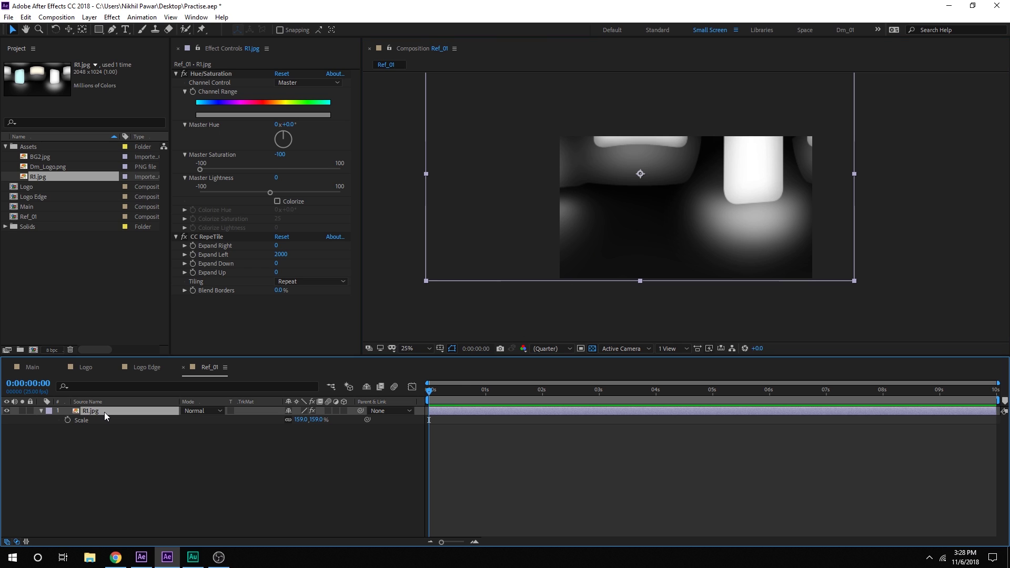
key("p")
left_click(68, 421)
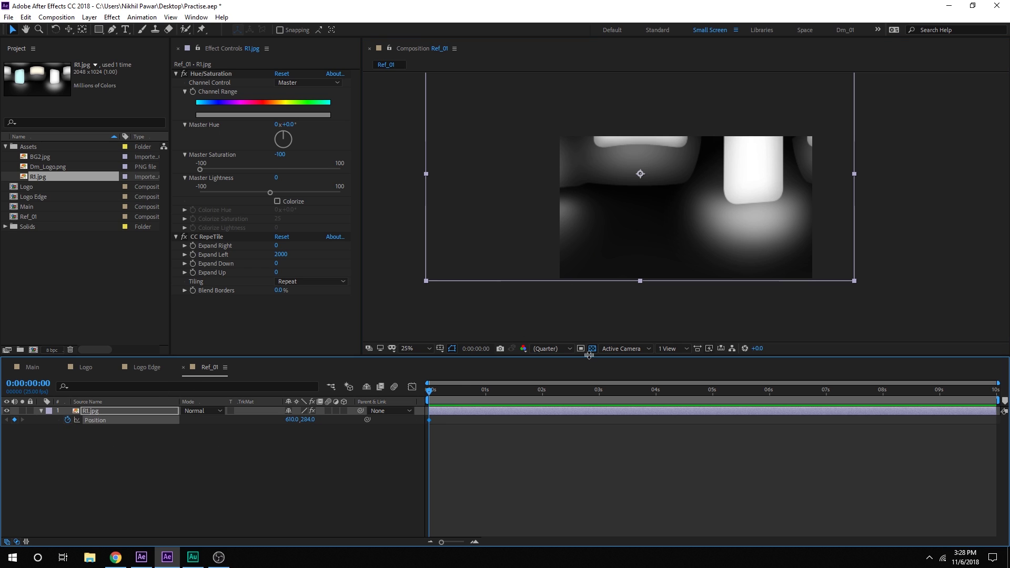
left_click_drag(763, 397, 996, 397)
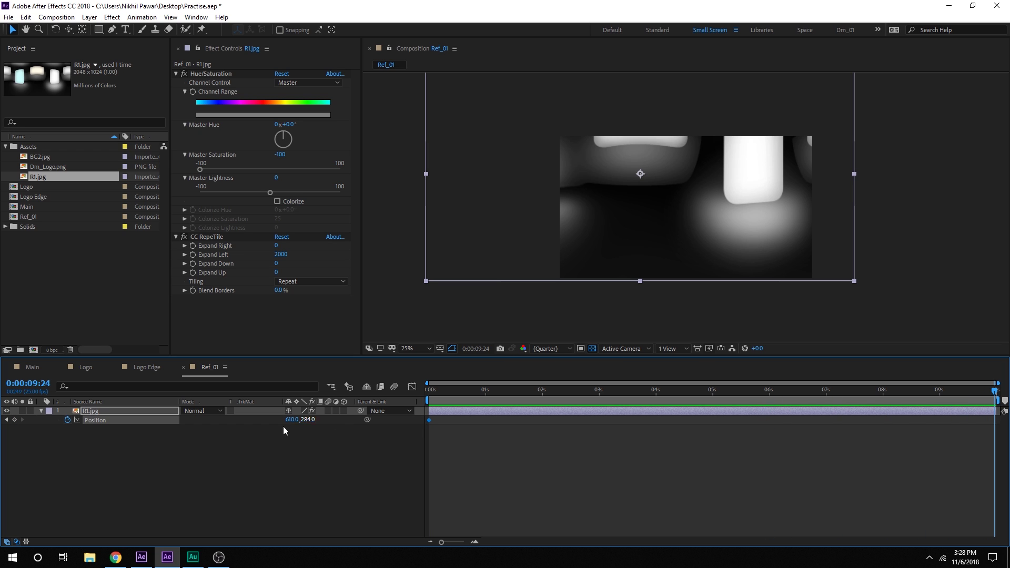
left_click_drag(290, 424, 379, 424)
left_click_drag(294, 420, 384, 420)
left_click_drag(311, 419, 392, 418)
left_click_drag(440, 393, 418, 400)
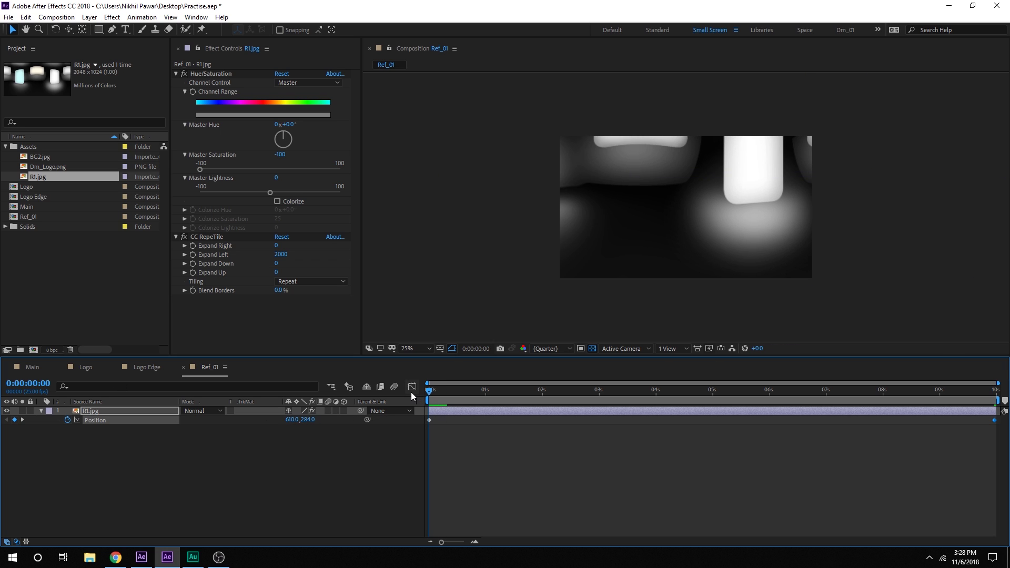
key("space")
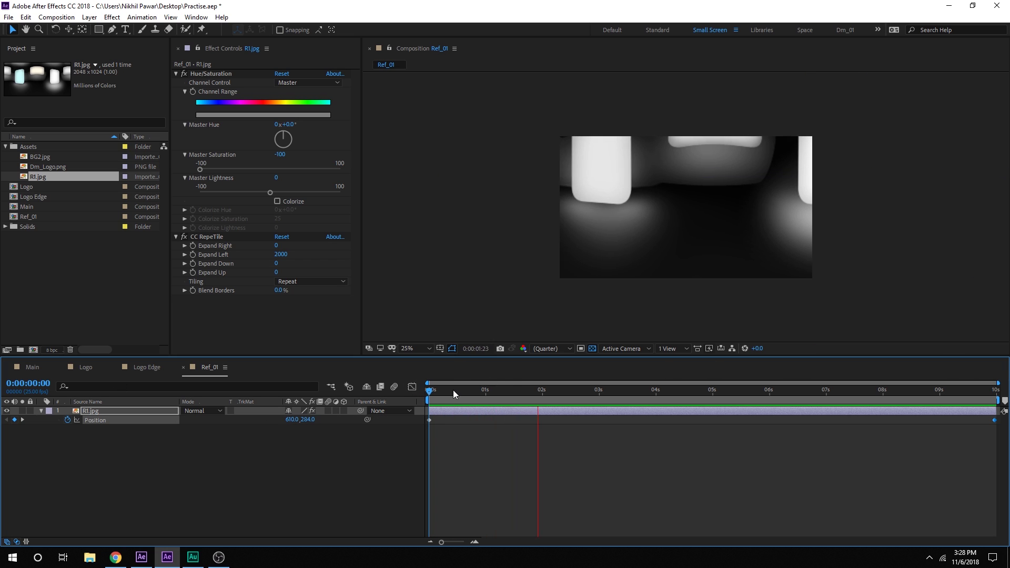
left_click(513, 392)
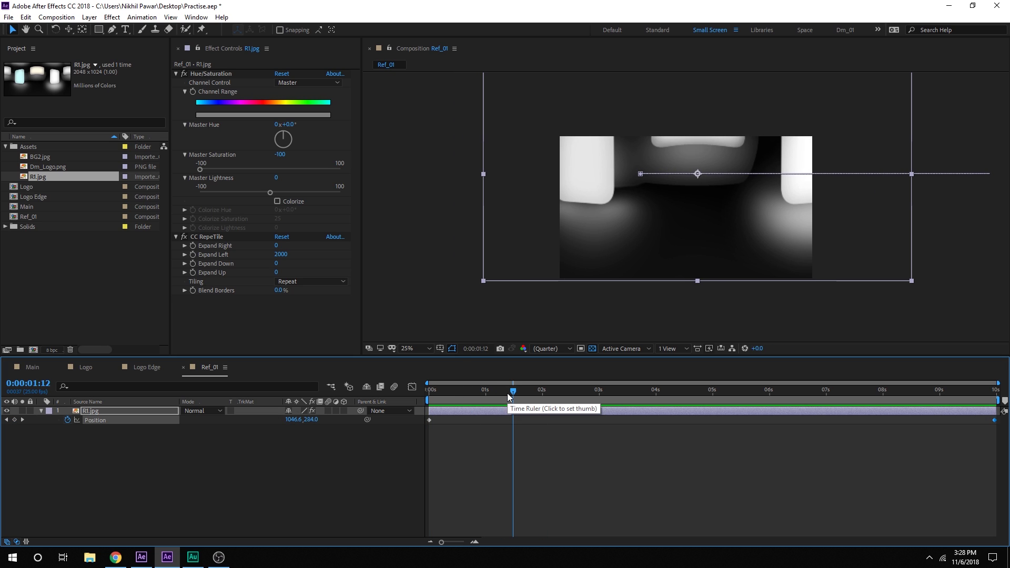
Step: Duplicate the Ref_01 composition as Ref_02 and open it
left_click(33, 261)
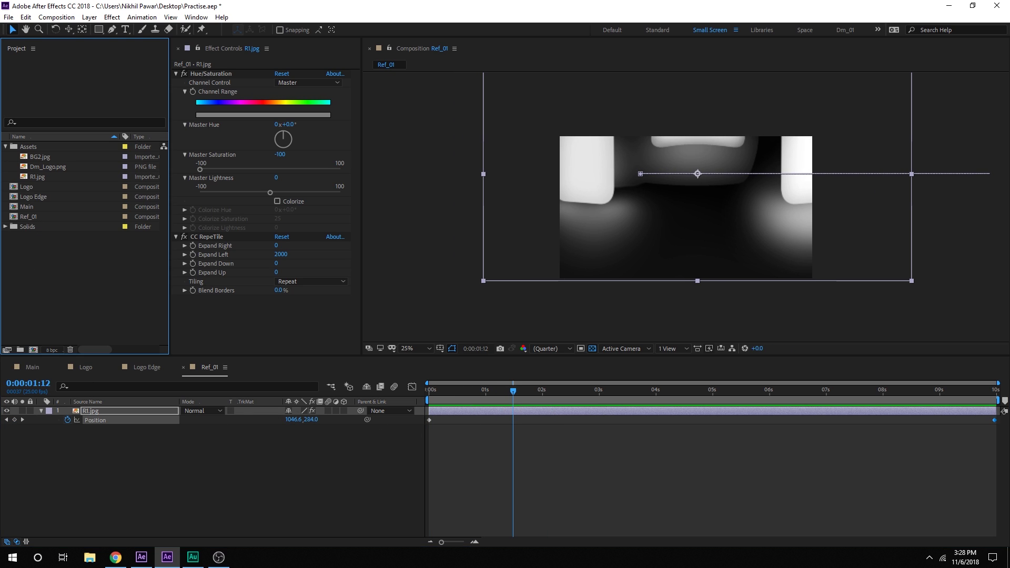
left_click(5, 146)
left_click(34, 187)
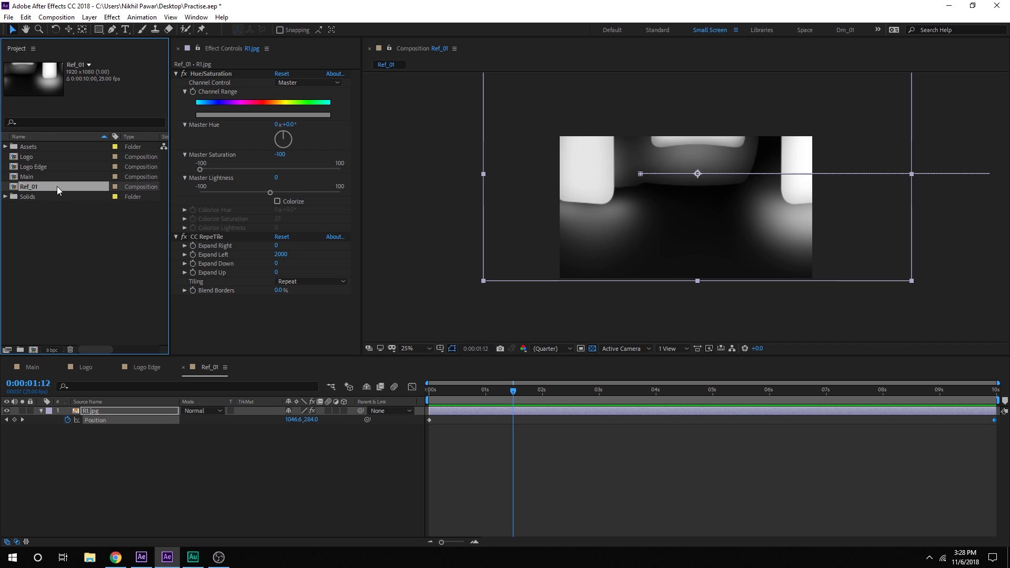
key("ctrl+d")
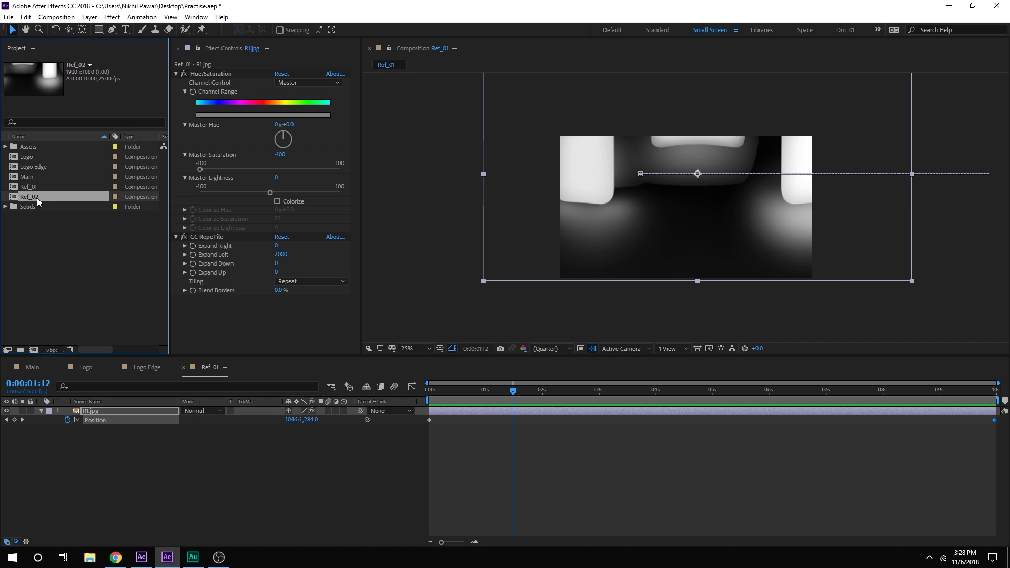
double_click(37, 198)
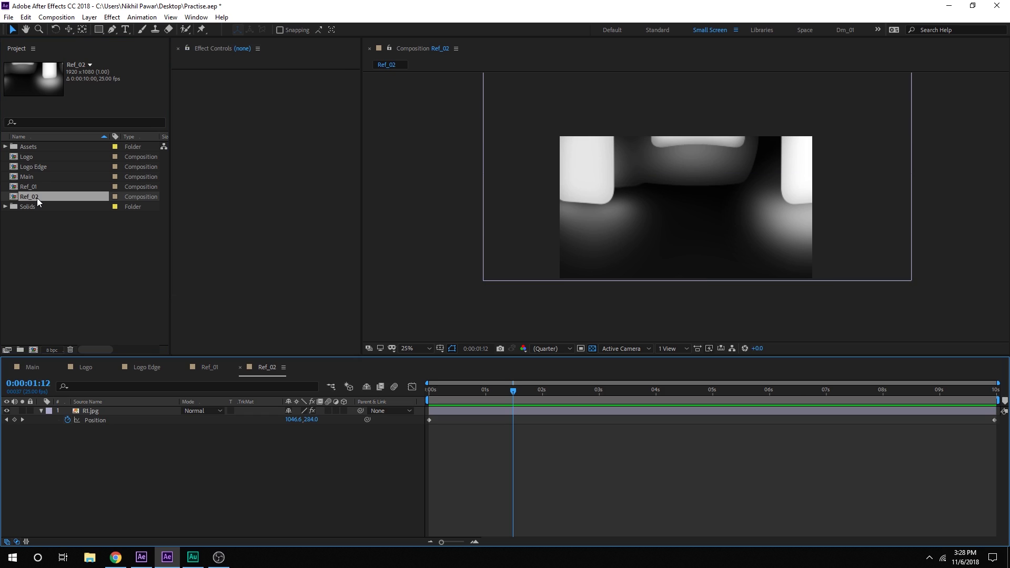
Step: Move both R1.jpg Position keyframes down to Y 800 and scrub to check the scroll
left_click(113, 413)
left_click(429, 420)
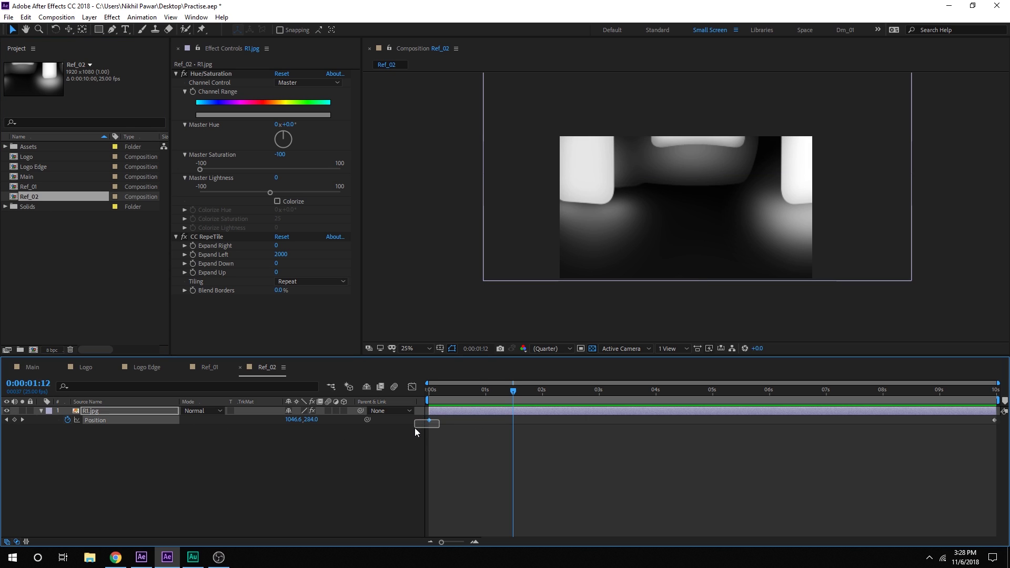
left_click_drag(979, 420, 1002, 435)
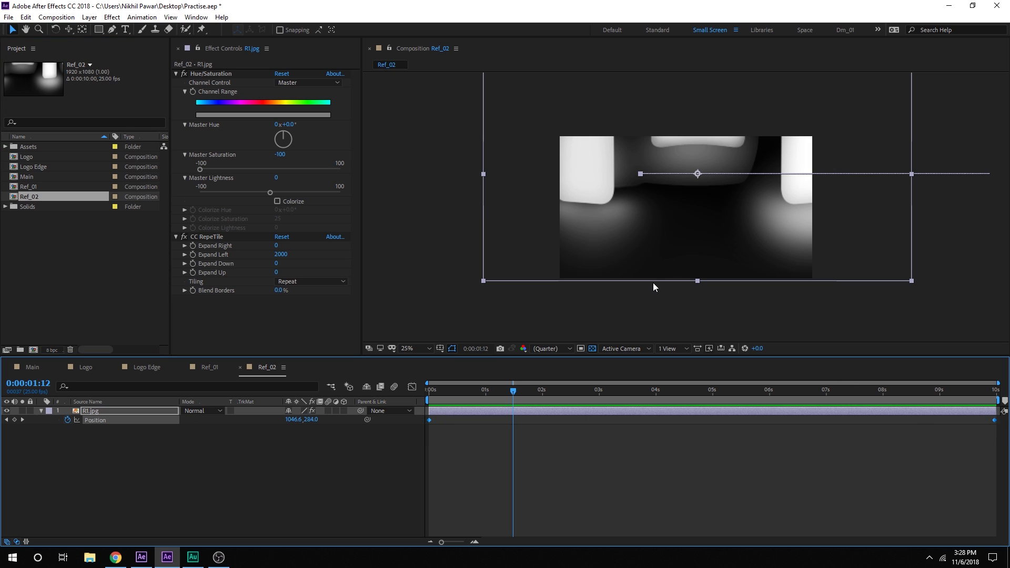
left_click_drag(650, 238, 647, 260)
key("ctrl+z")
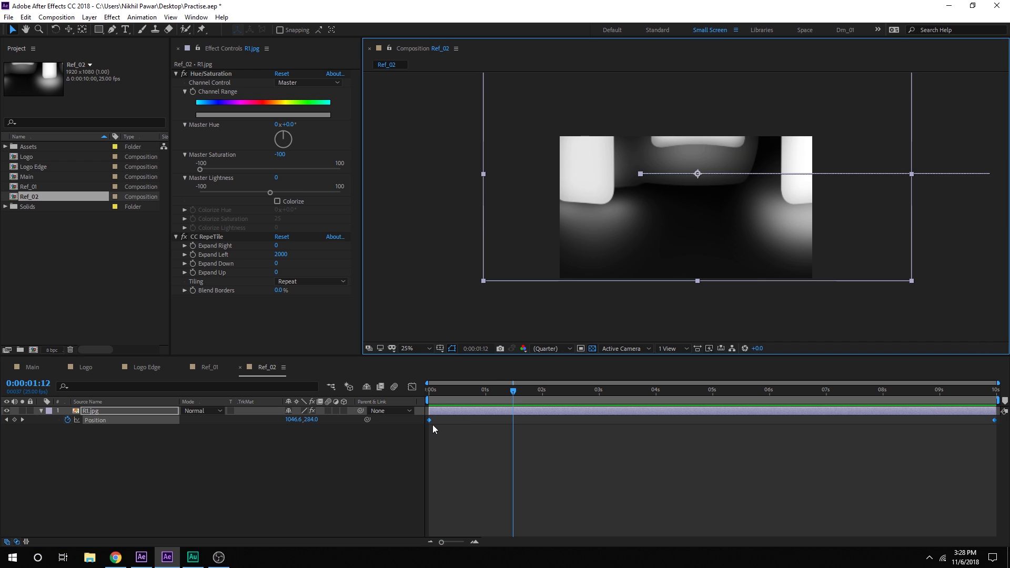
left_click_drag(441, 391, 415, 392)
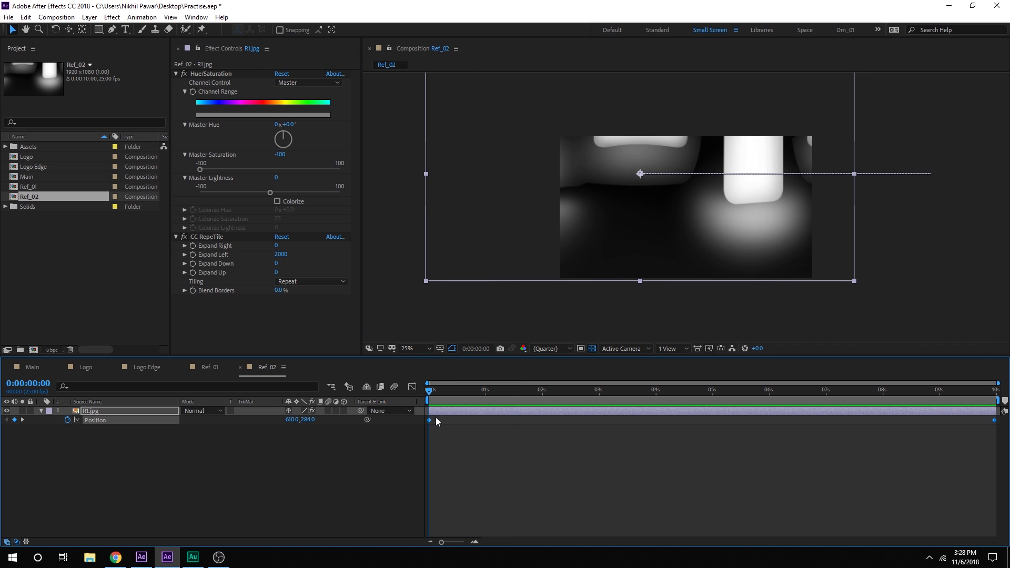
left_click_drag(984, 418, 1008, 440)
left_click_drag(689, 234, 671, 301)
left_click(494, 466)
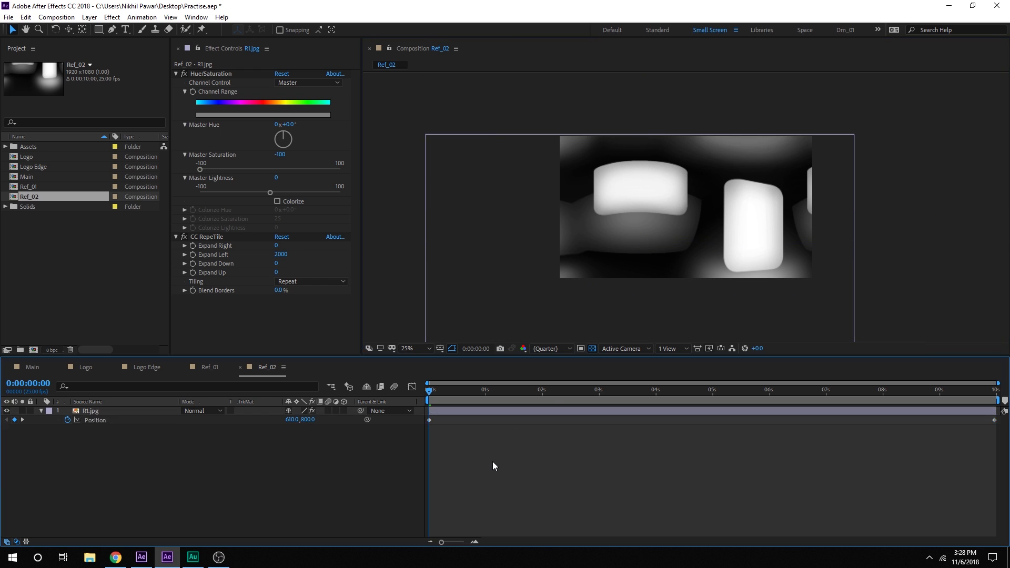
left_click_drag(436, 393, 454, 407)
Step: Create a new composition named Main Ref and show its background as black
left_click(209, 369)
left_click(49, 308)
left_click(33, 350)
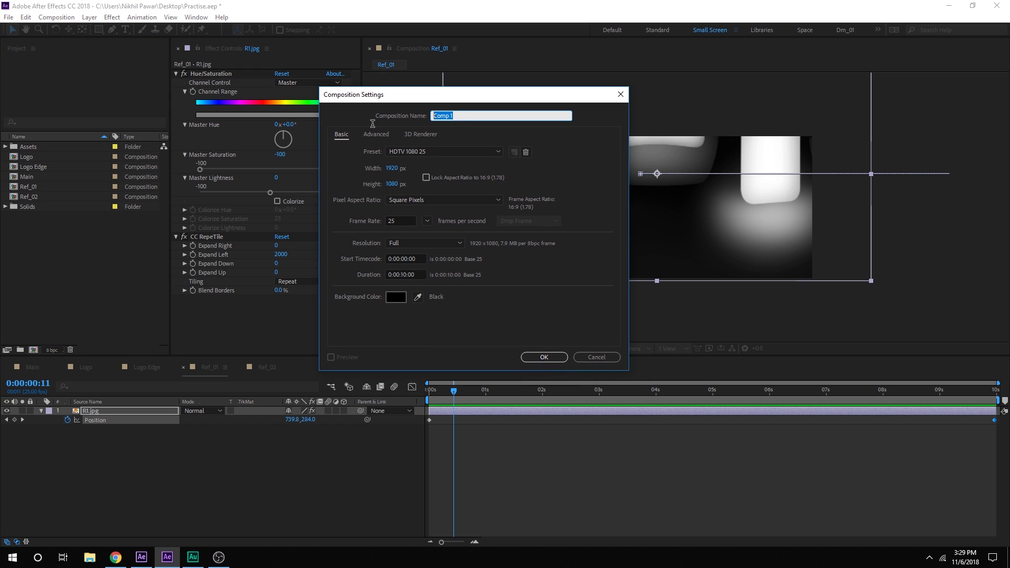
type("Main Ref")
left_click(548, 356)
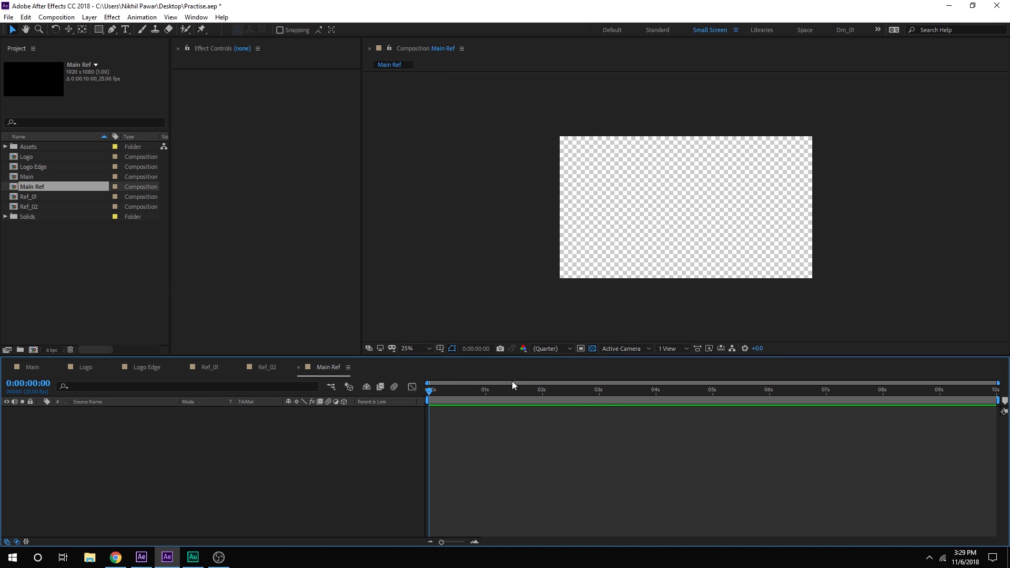
left_click(593, 349)
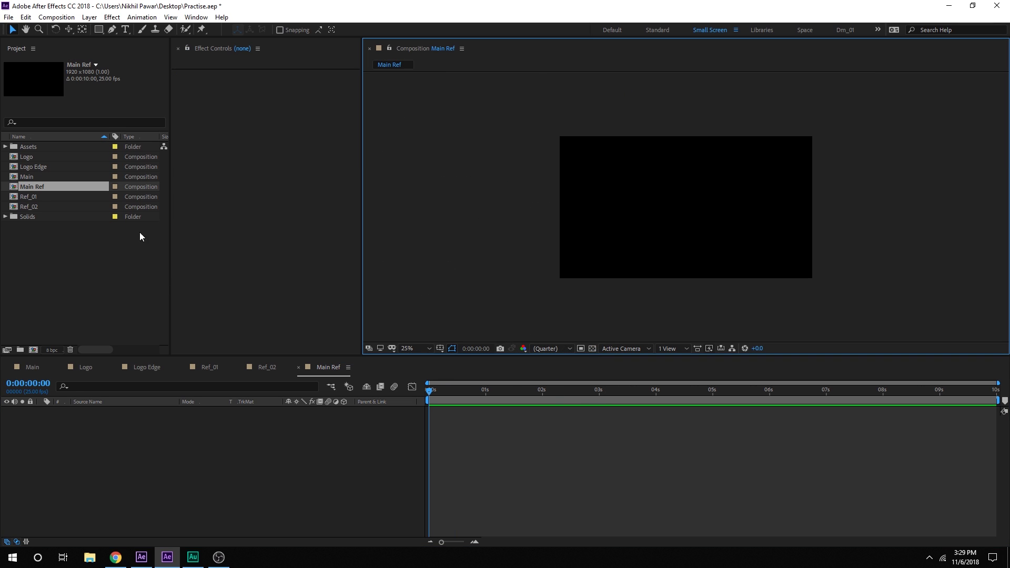
Step: Add Logo Edge as the layer in Main Ref and view it at 50%
left_click(35, 167)
left_click_drag(43, 179, 106, 450)
key("period")
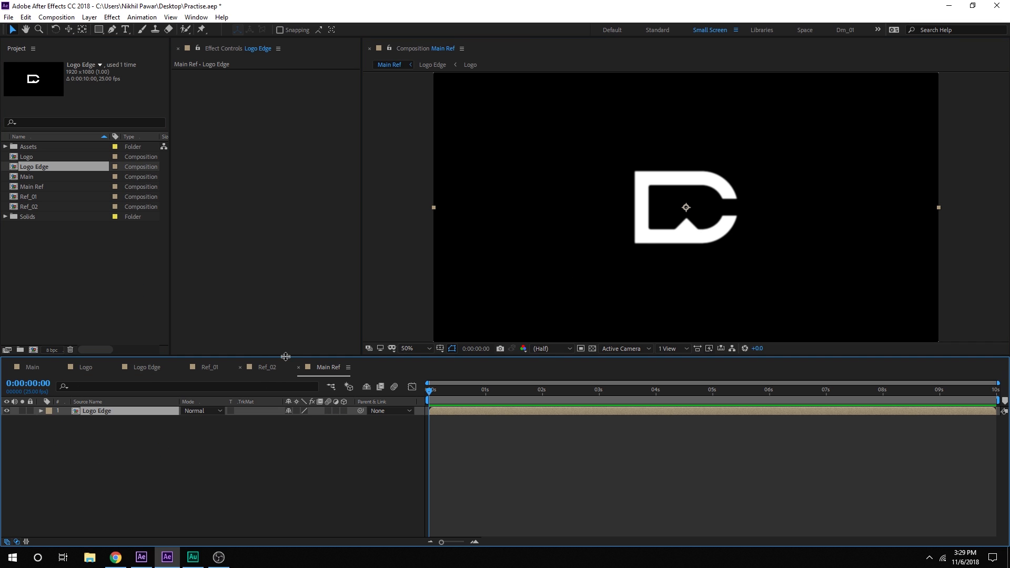
left_click_drag(286, 357, 269, 399)
Step: Stack Ref_01 above Logo Edge and the Logo comp at the top of Main Ref
left_click(57, 262)
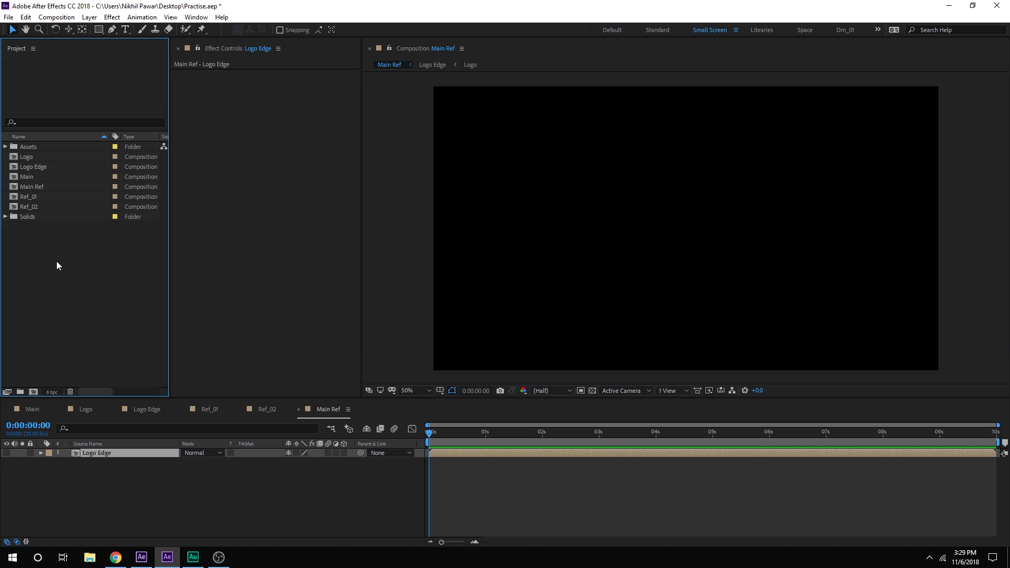
left_click_drag(33, 198, 106, 450)
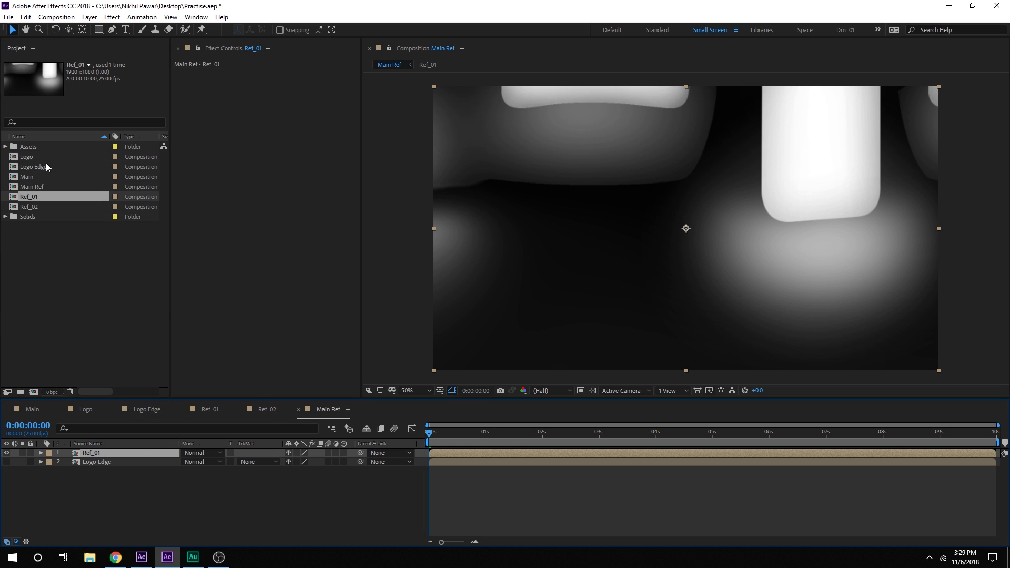
left_click_drag(34, 158, 95, 450)
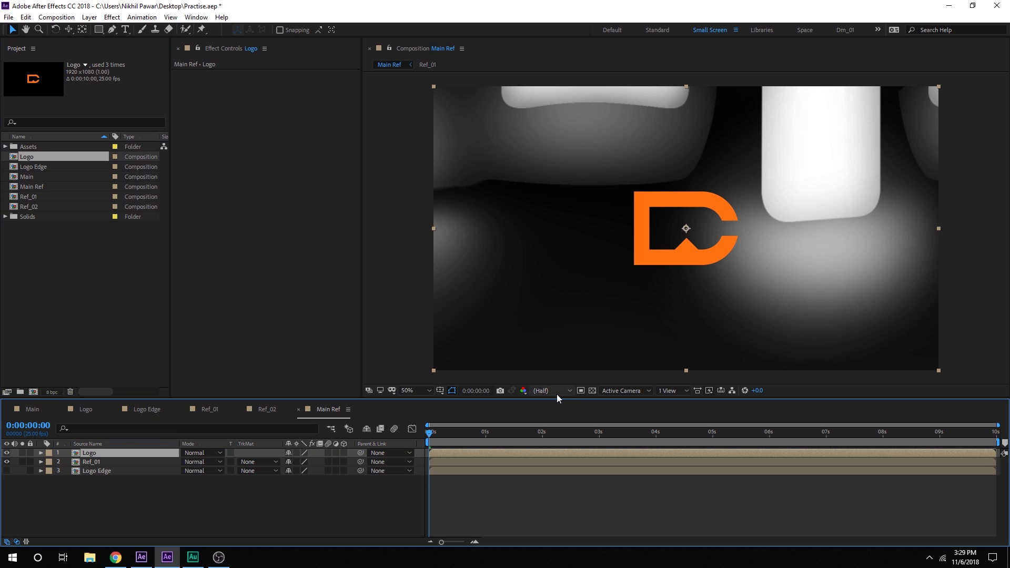
Step: Set Ref_01's track matte to Alpha Matte 'Logo' and scrub to preview the reflections
left_click(100, 463)
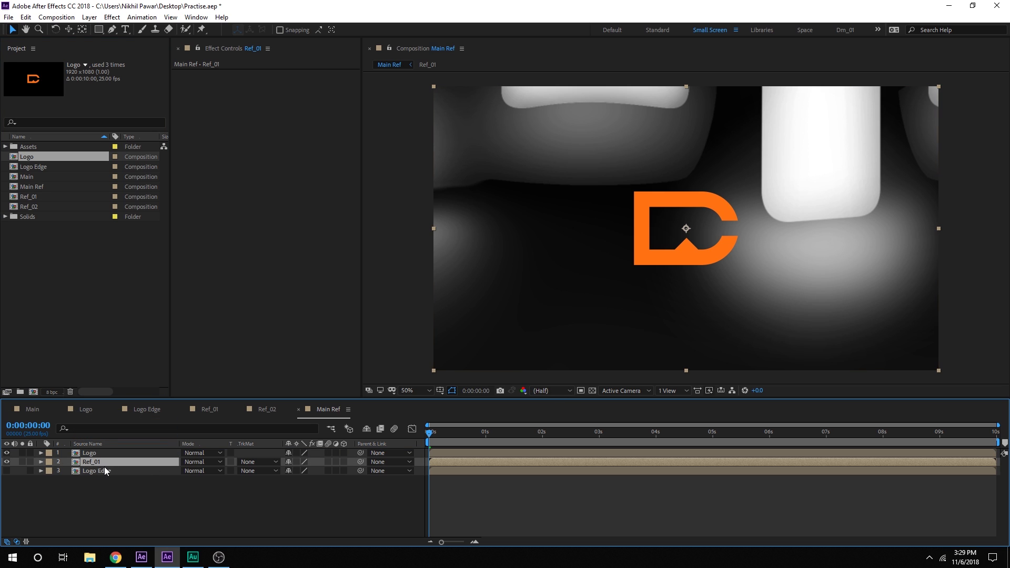
left_click(253, 462)
left_click(270, 487)
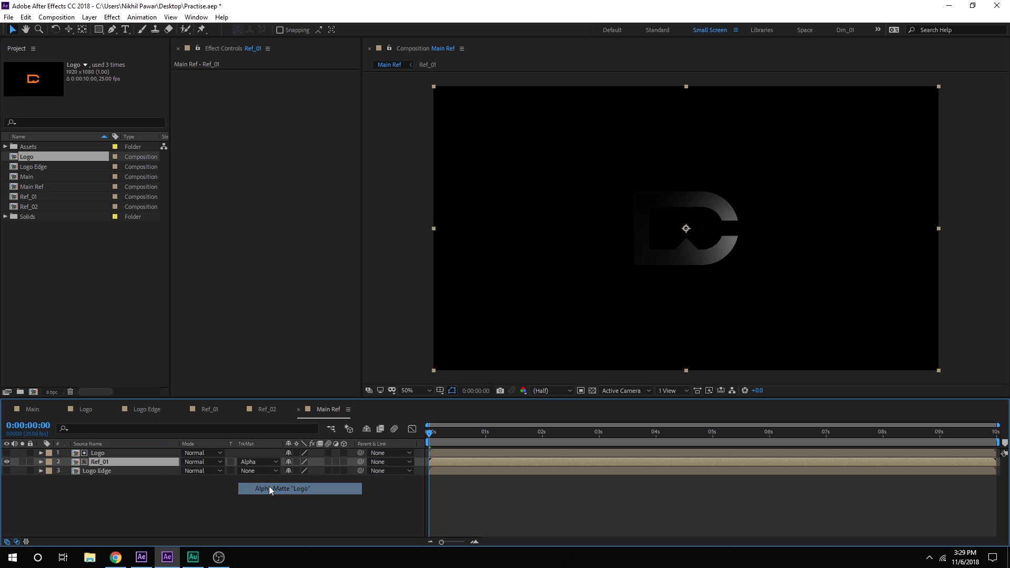
left_click(260, 508)
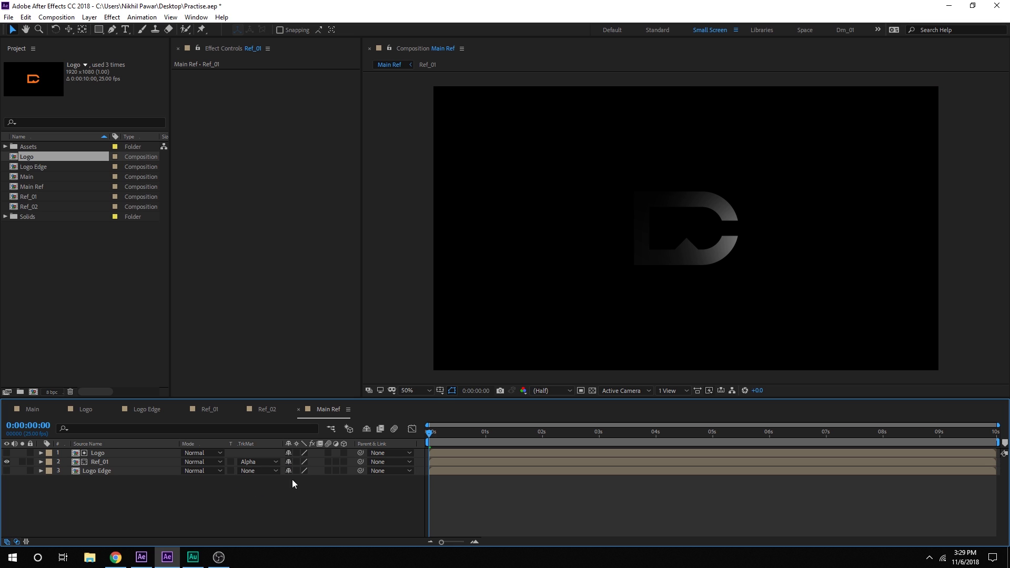
left_click_drag(429, 432, 684, 452)
key("period")
key("period")
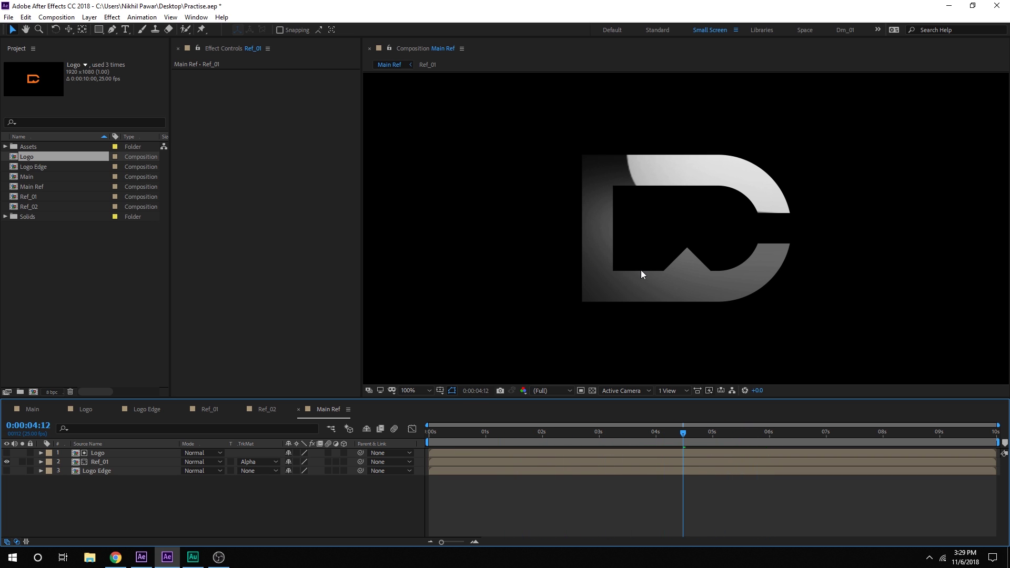
key("comma")
key("comma")
left_click(95, 462)
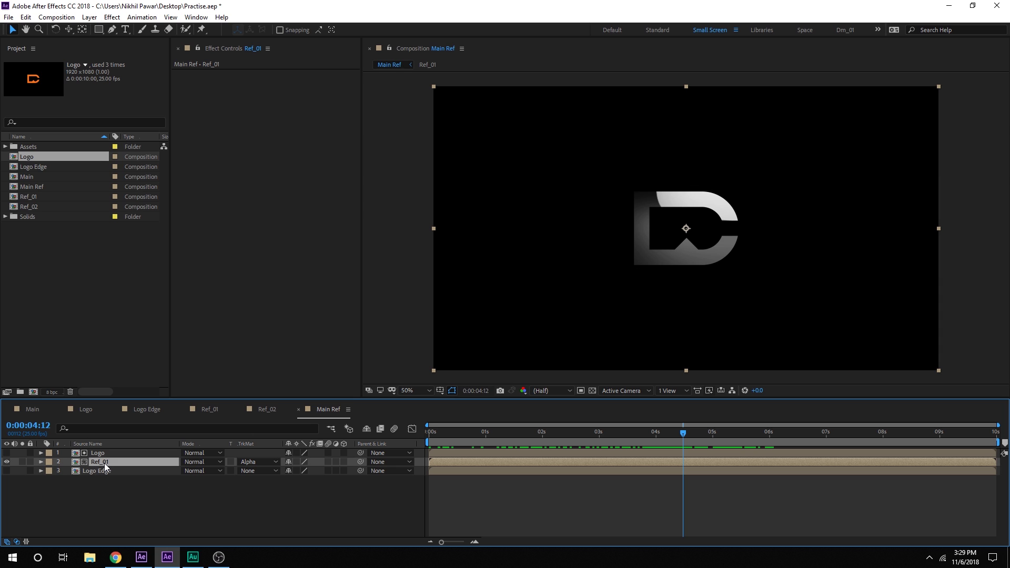
Step: Apply CC Glass to Ref_01 with Logo Edge as the bump map
key("ctrl+space")
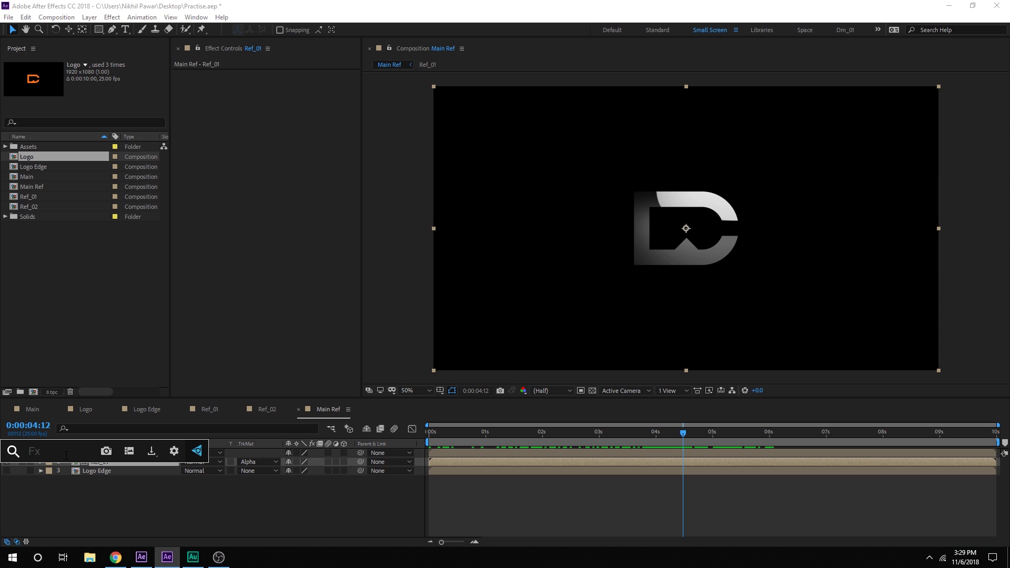
type("cc g")
key("Down")
key("Down")
key("Return")
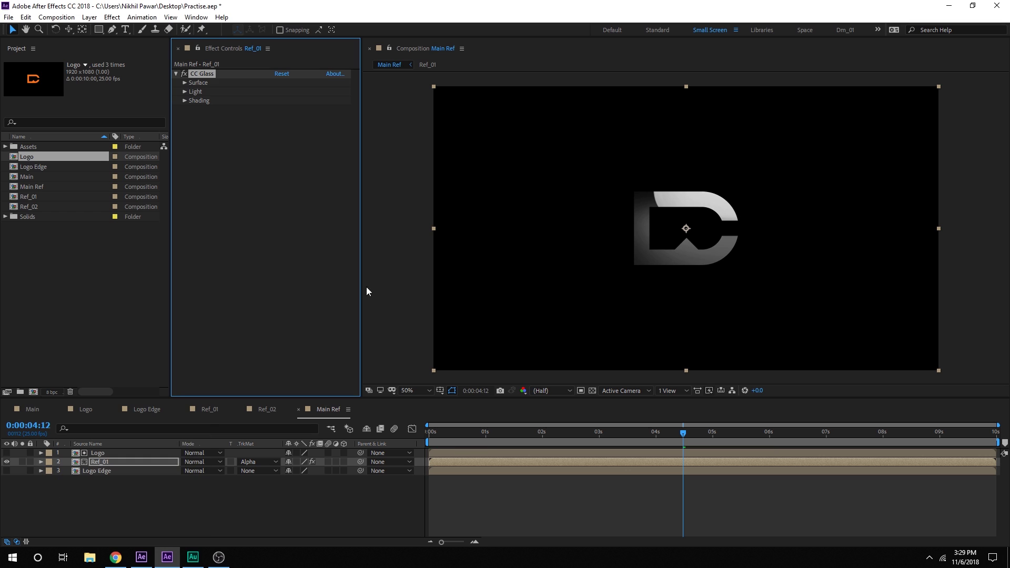
left_click(185, 83)
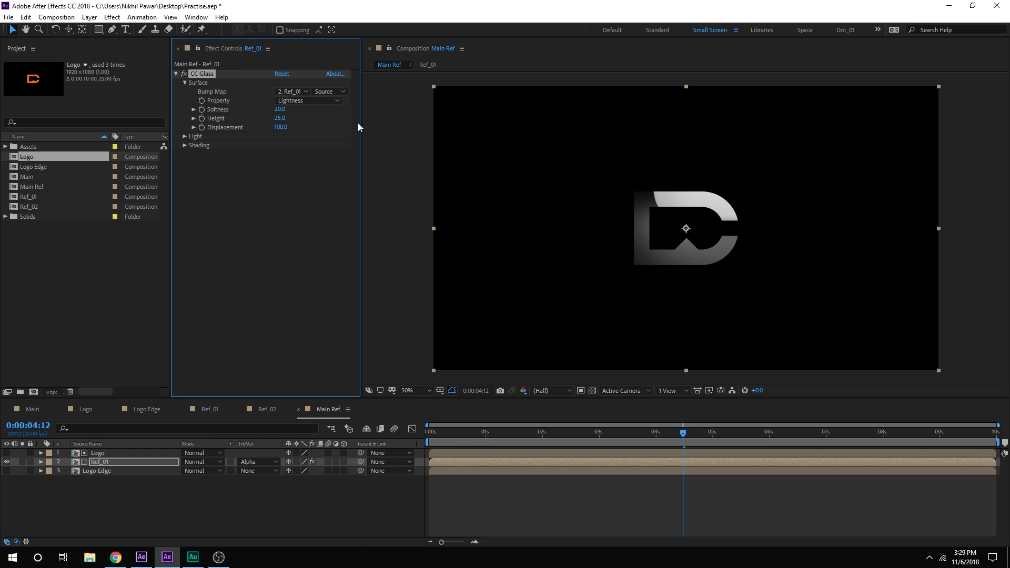
left_click_drag(360, 127, 395, 127)
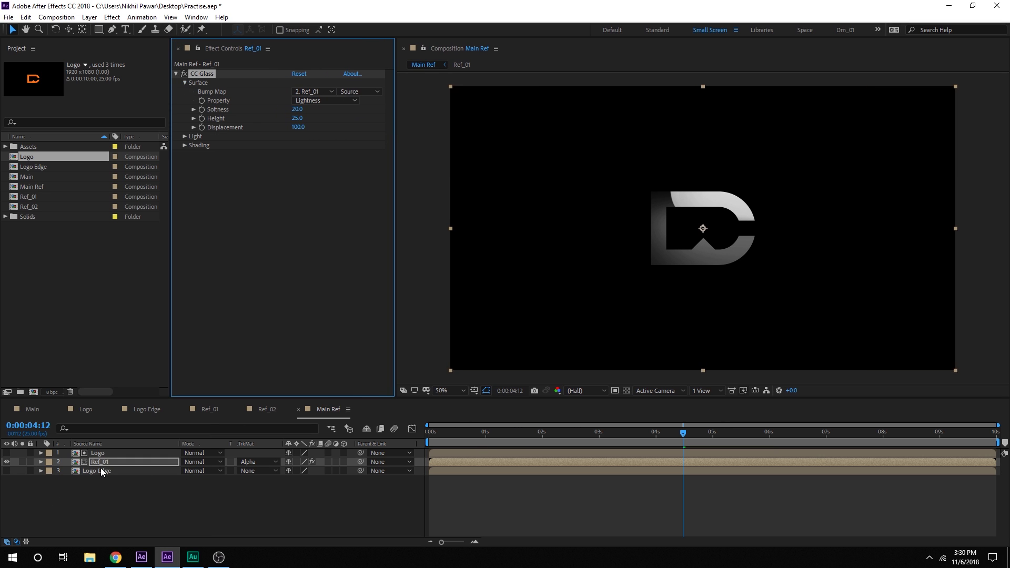
left_click(331, 91)
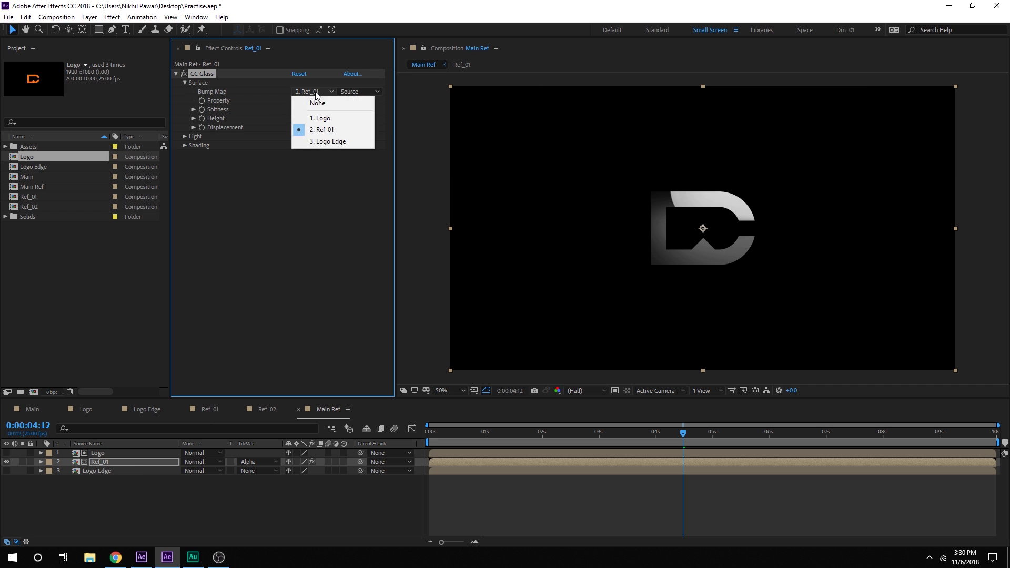
left_click(333, 143)
key("slash")
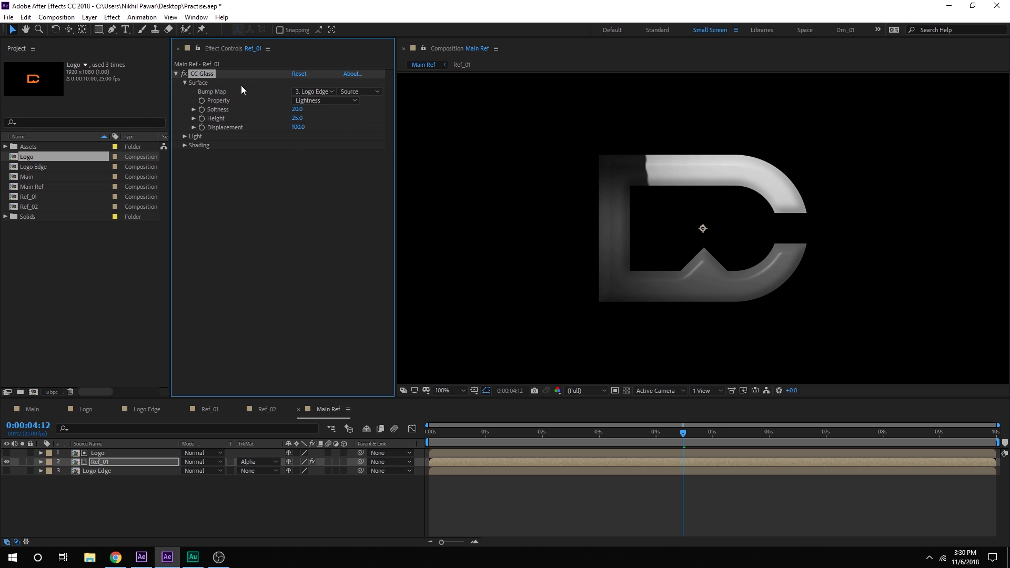
Step: Set CC Glass Softness 25, Height 90 and Displacement -300
left_click(298, 109)
type("25")
key("Return")
left_click(298, 118)
type("90")
key("Return")
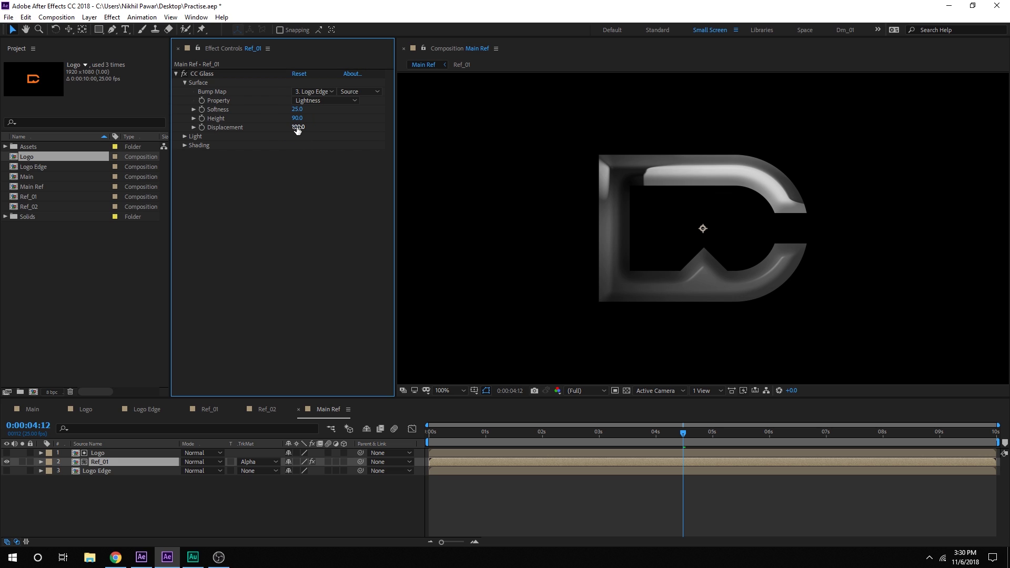
left_click(299, 127)
type("-300")
key("Return")
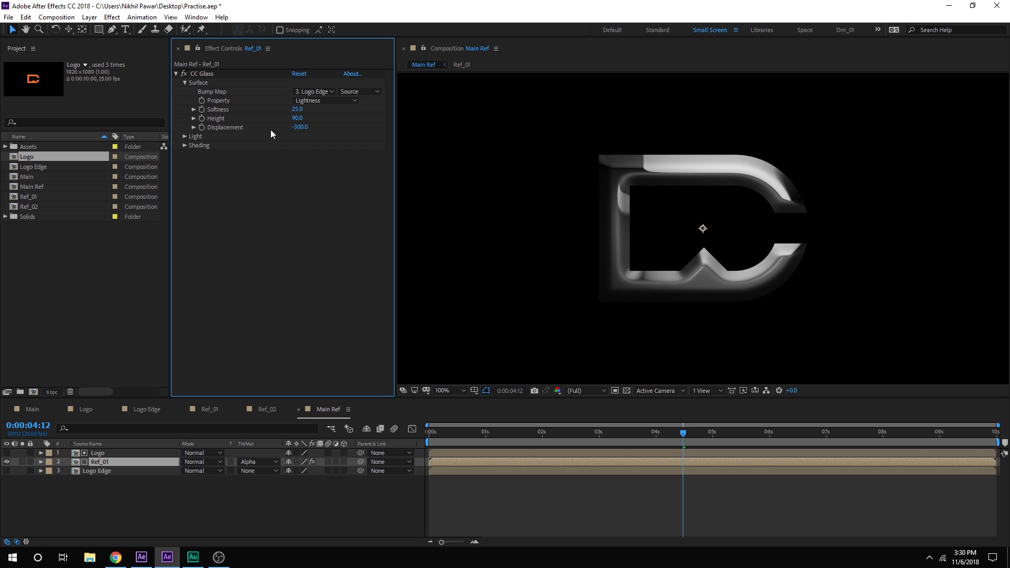
Step: Make the CC Glass light a Point Light with Light Height 100, then scrub to preview
left_click(184, 136)
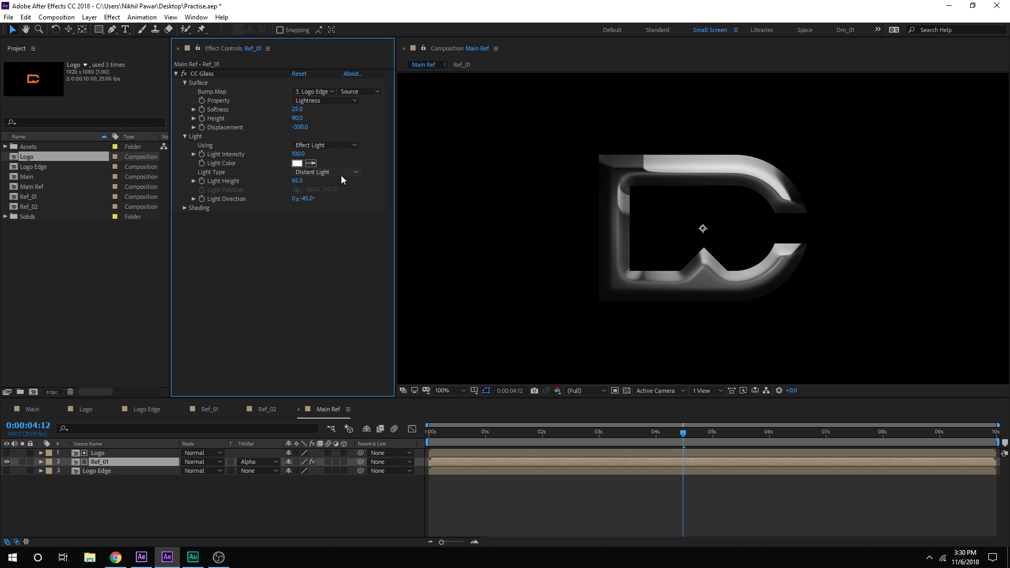
left_click(327, 173)
left_click(327, 196)
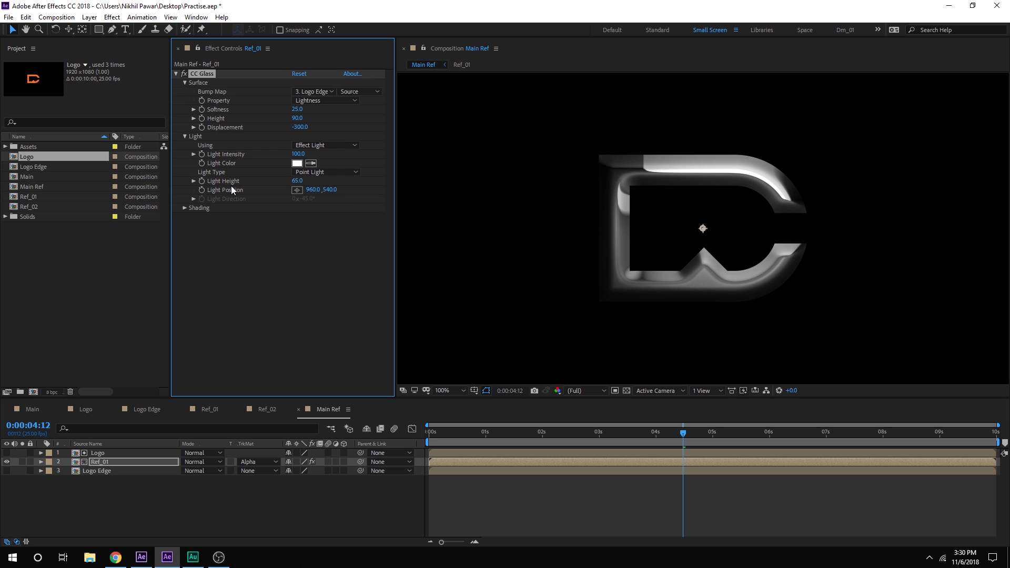
left_click(298, 181)
type("100")
left_click(289, 224)
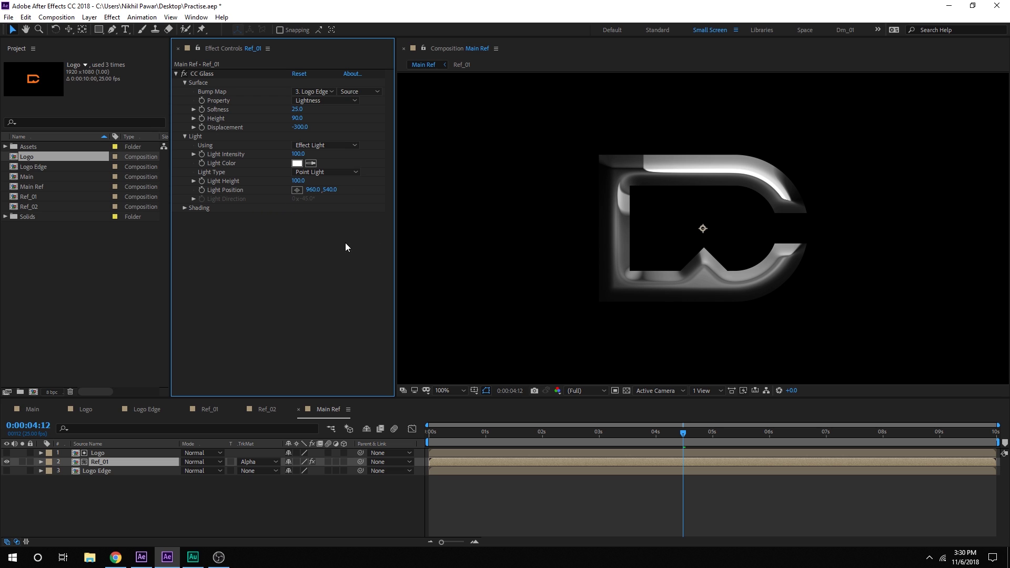
left_click_drag(462, 428, 675, 434)
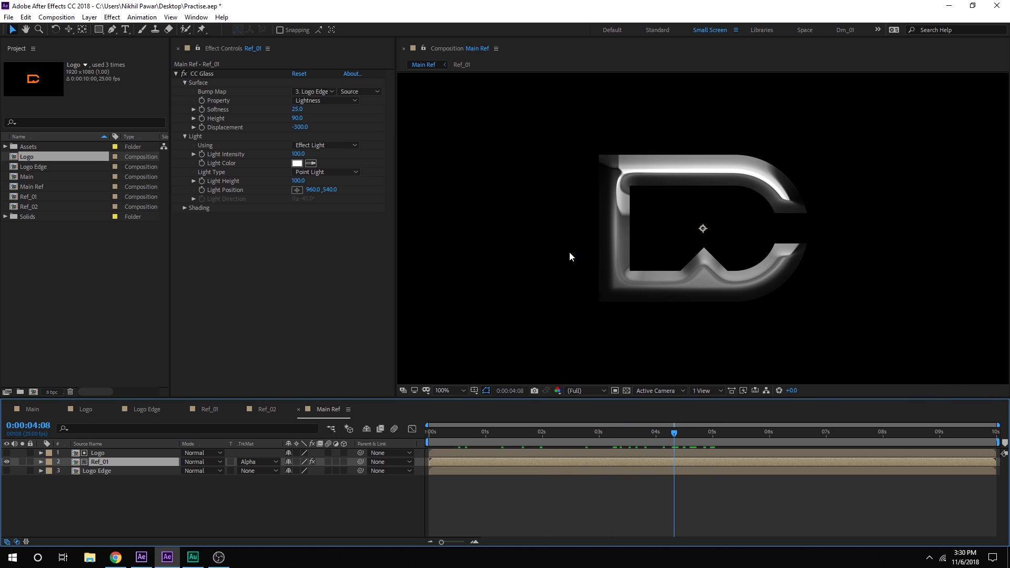
Step: Apply CC Blobbylize to Ref_01 with Logo Edge as the blob layer
key("ctrl+space")
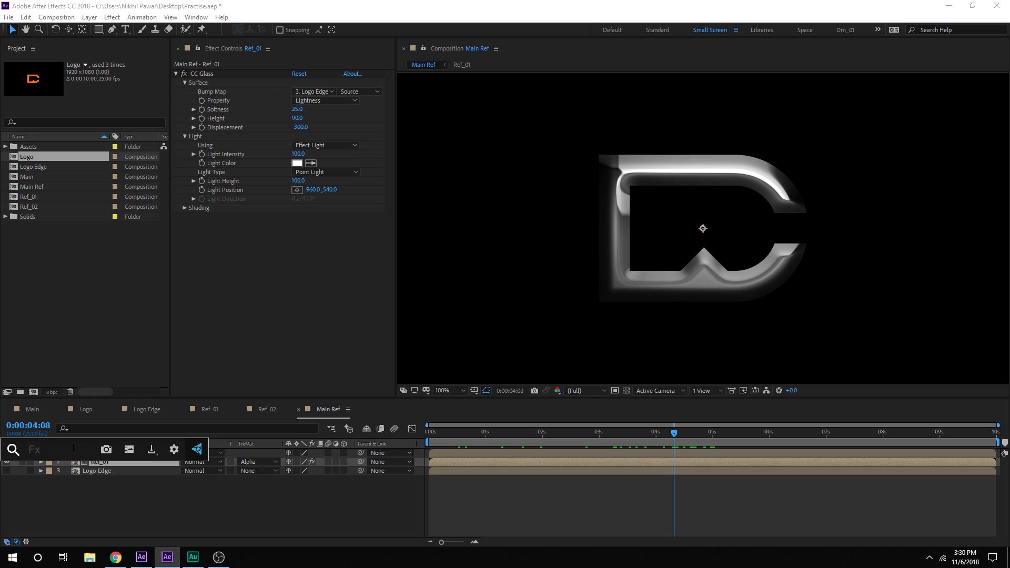
type("cc b")
left_click(70, 481)
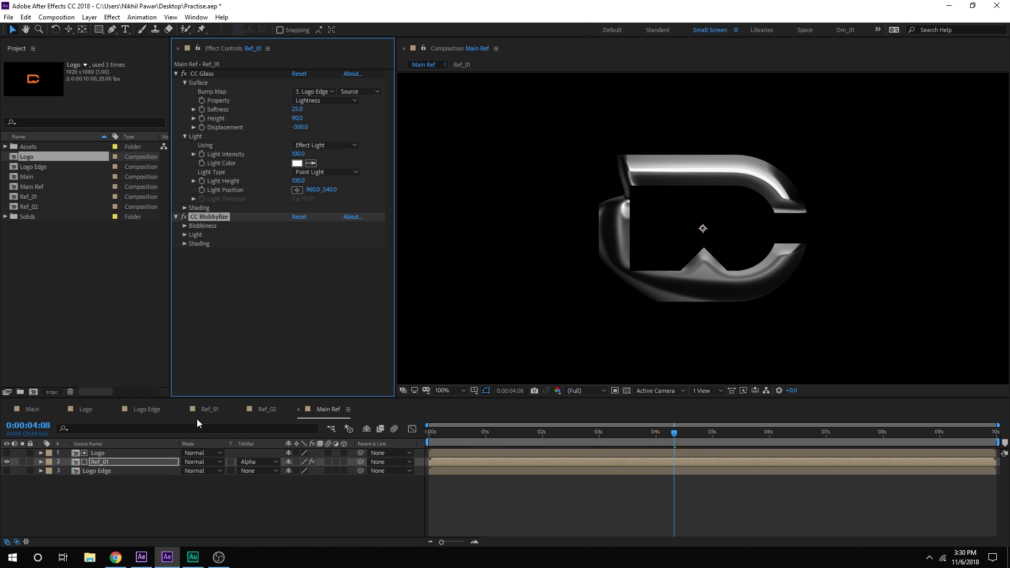
left_click(184, 225)
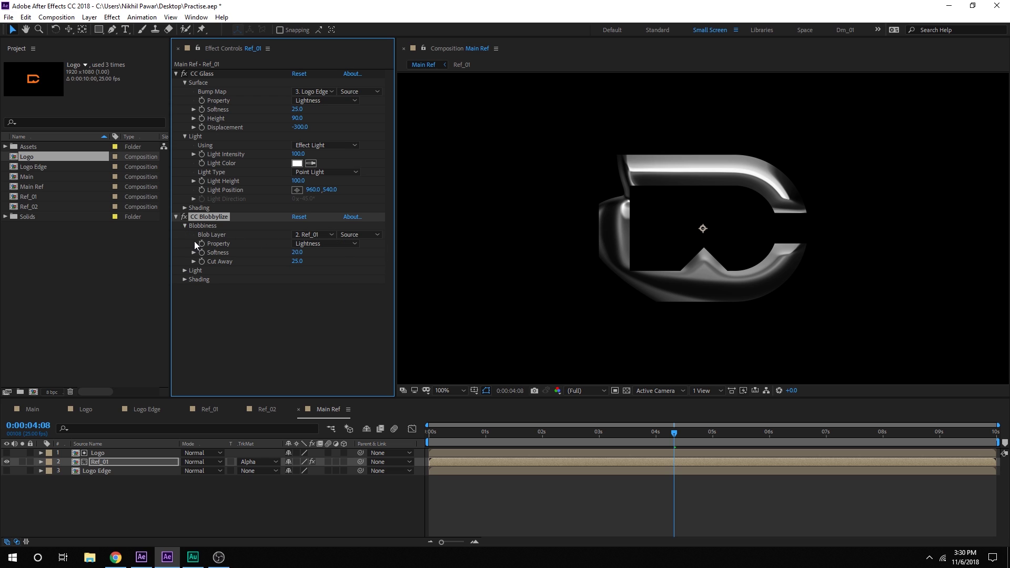
left_click(320, 236)
left_click(318, 285)
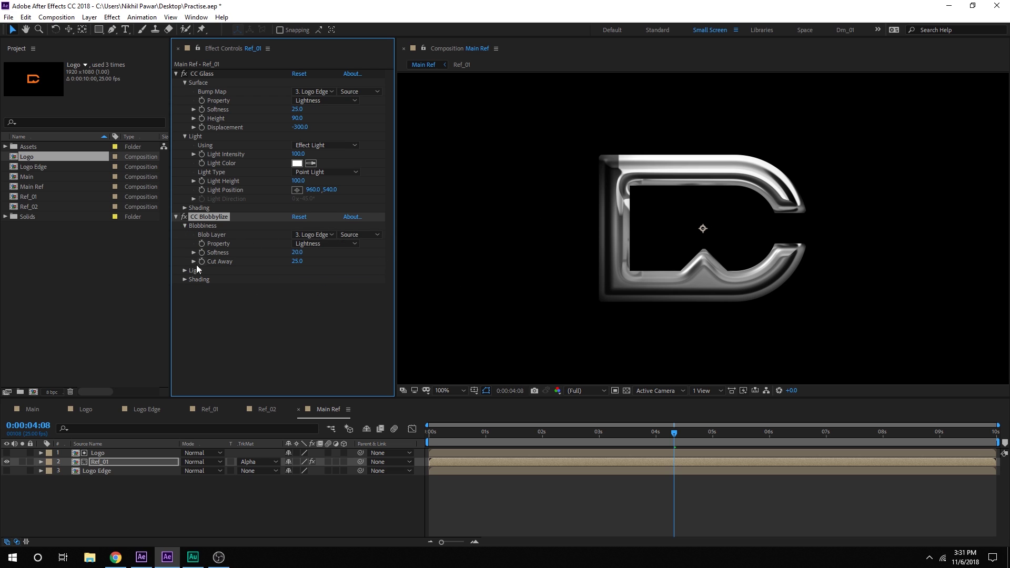
Step: Set blob Softness to 3 and Cut Away to 0, then scrub to preview the highlights
left_click(298, 253)
type("3")
left_click(261, 267)
left_click(297, 261)
left_click(292, 299)
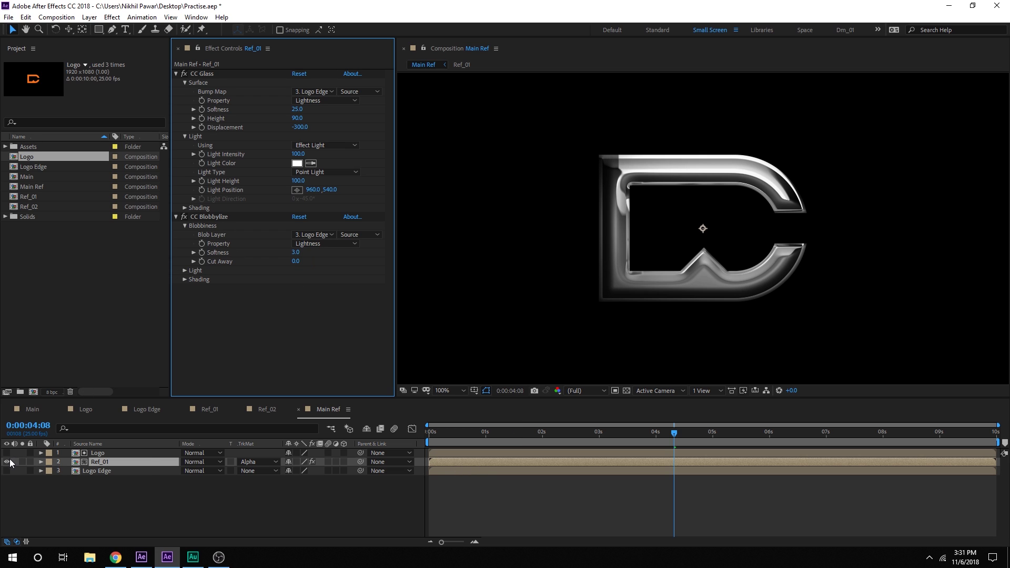
left_click_drag(465, 431, 690, 431)
left_click(579, 431)
left_click_drag(603, 440, 643, 427)
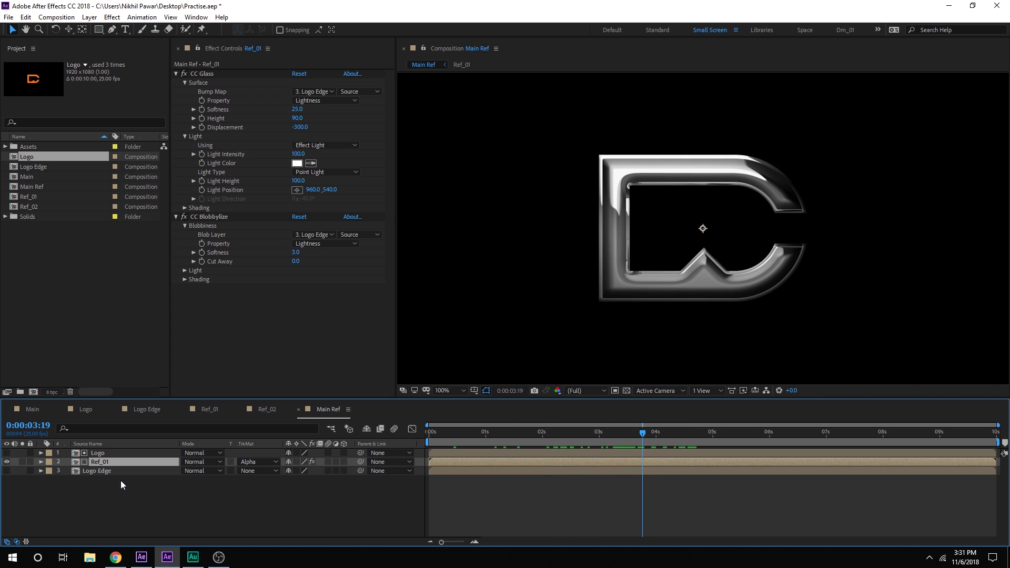
Step: Duplicate the Logo layer and add Ref_02 to Main Ref
left_click(100, 455)
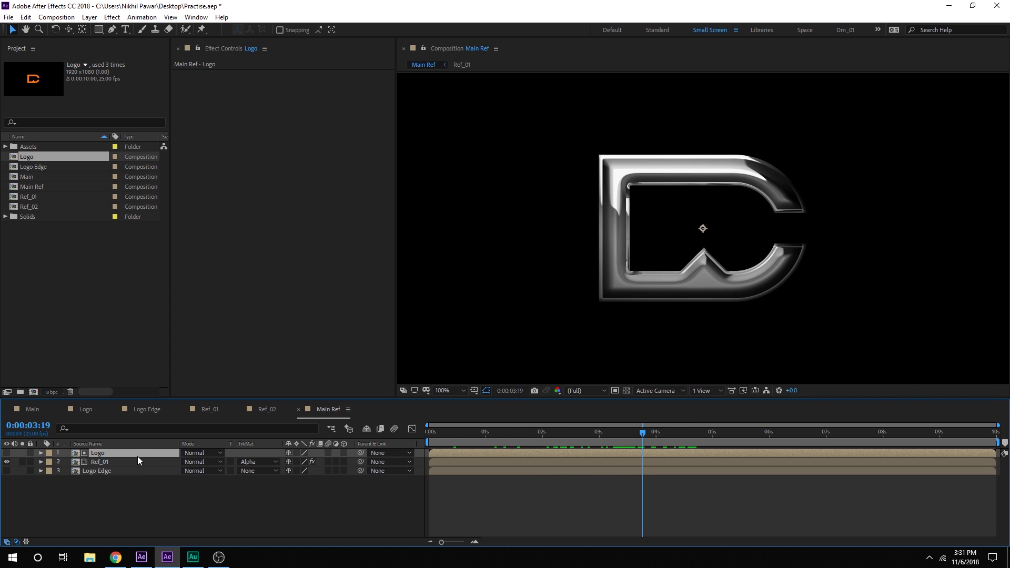
key("ctrl+d")
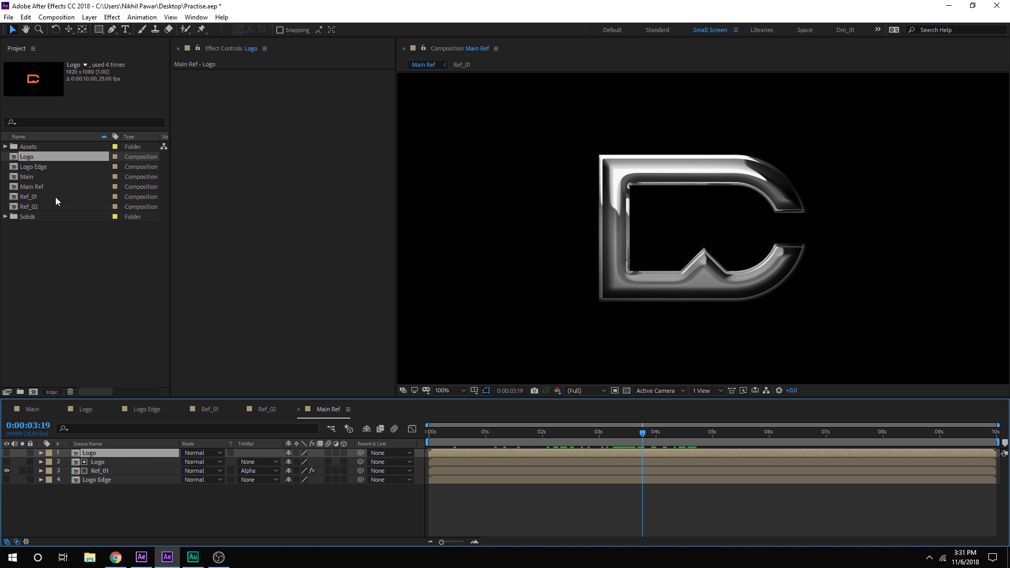
left_click_drag(36, 207, 101, 458)
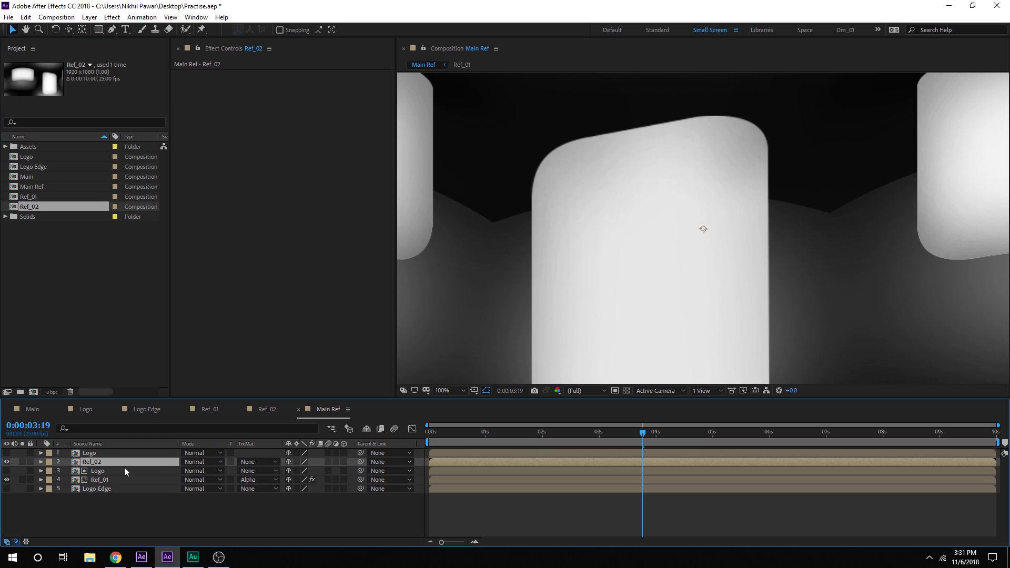
Step: Set Ref_02's track matte to Alpha Matte of the Logo copy
left_click(249, 466)
left_click(260, 488)
left_click(158, 500)
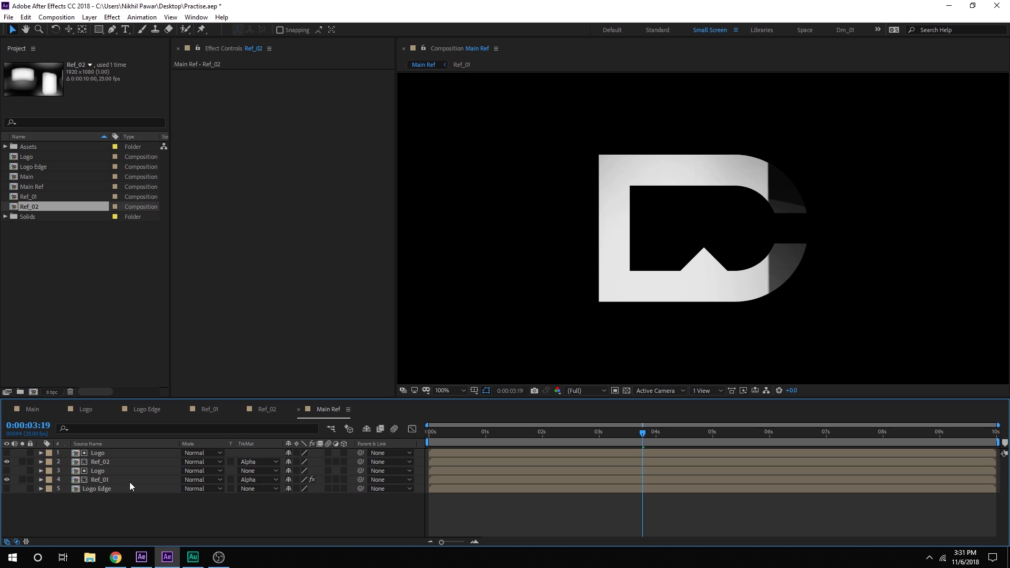
left_click(99, 463)
key("ctrl+space")
type("cc g")
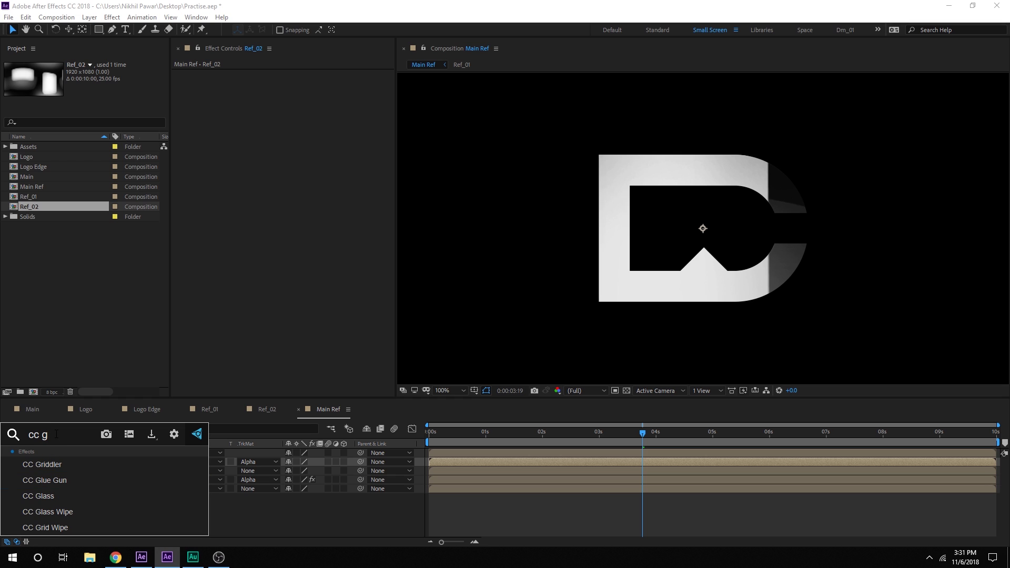
type("l")
Step: Apply CC Glass to Ref_02 with Logo Edge as the bump map
left_click(47, 481)
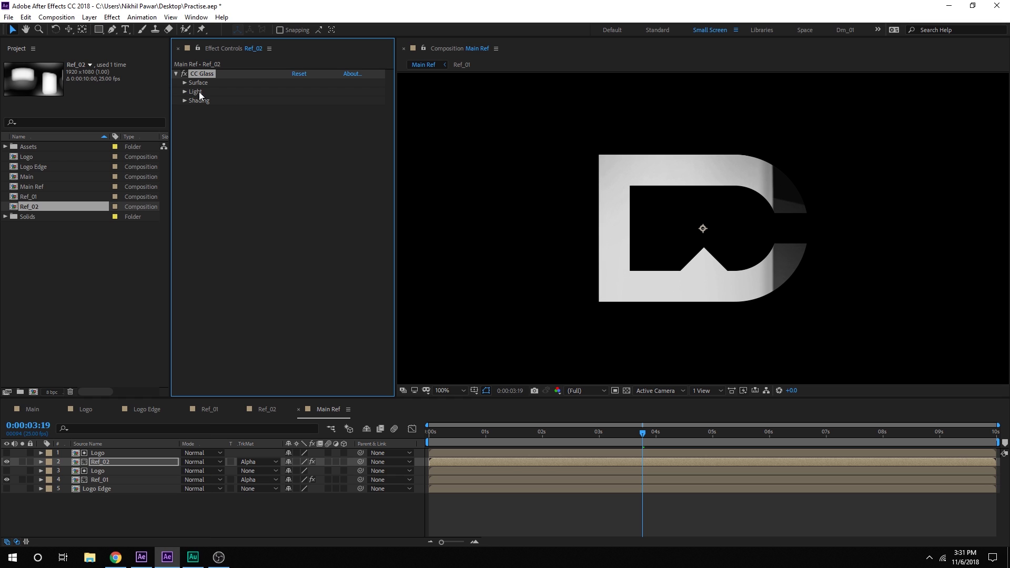
left_click(185, 82)
left_click(307, 91)
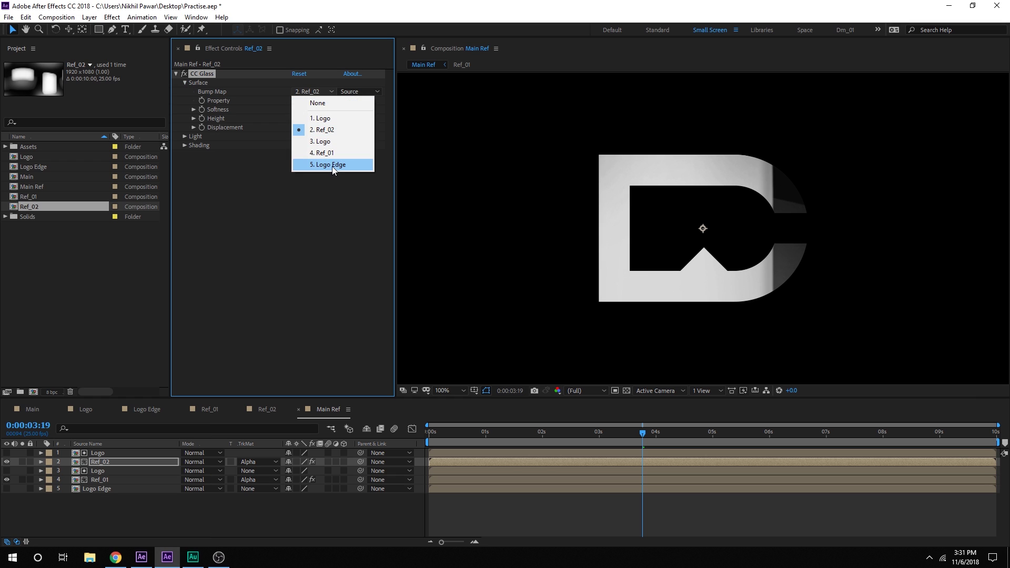
left_click(332, 165)
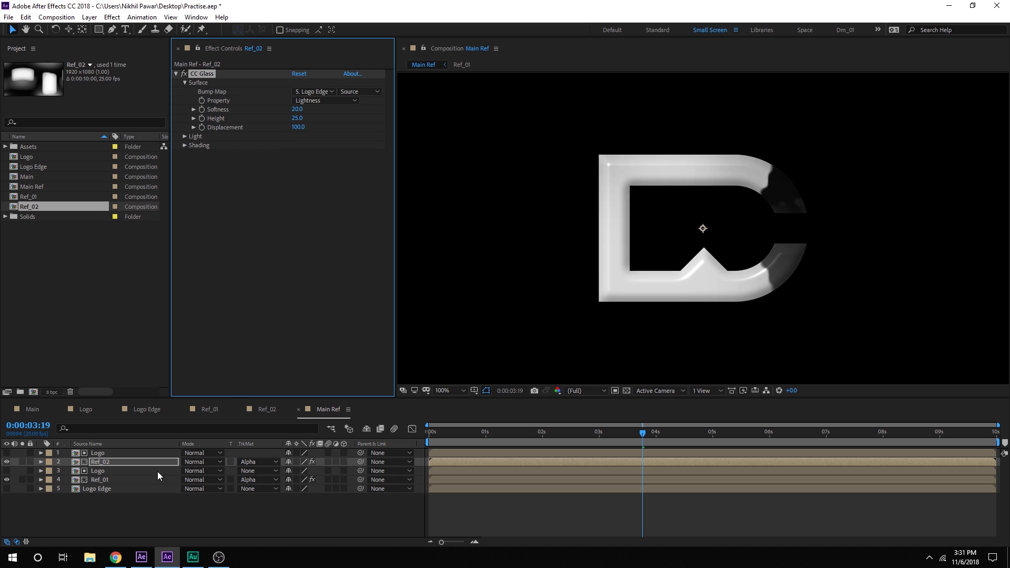
Step: Set Ref_02's blending mode to Screen
left_click(111, 466)
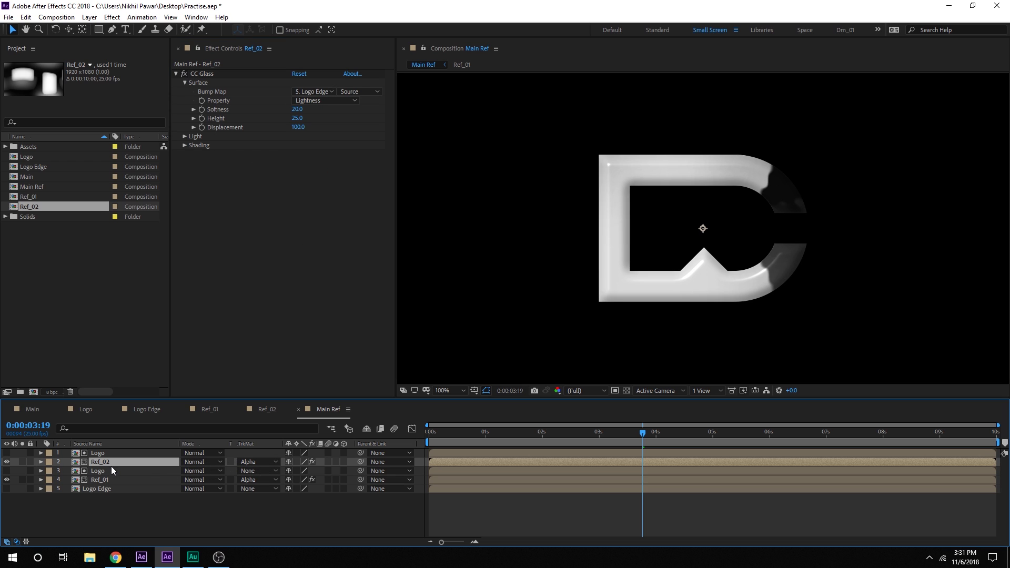
left_click(200, 465)
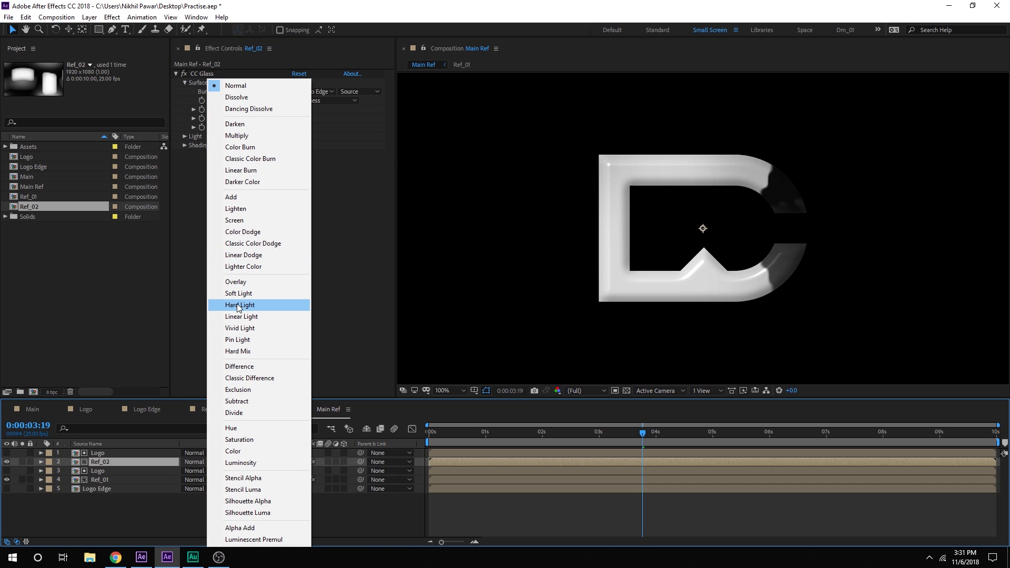
left_click(238, 219)
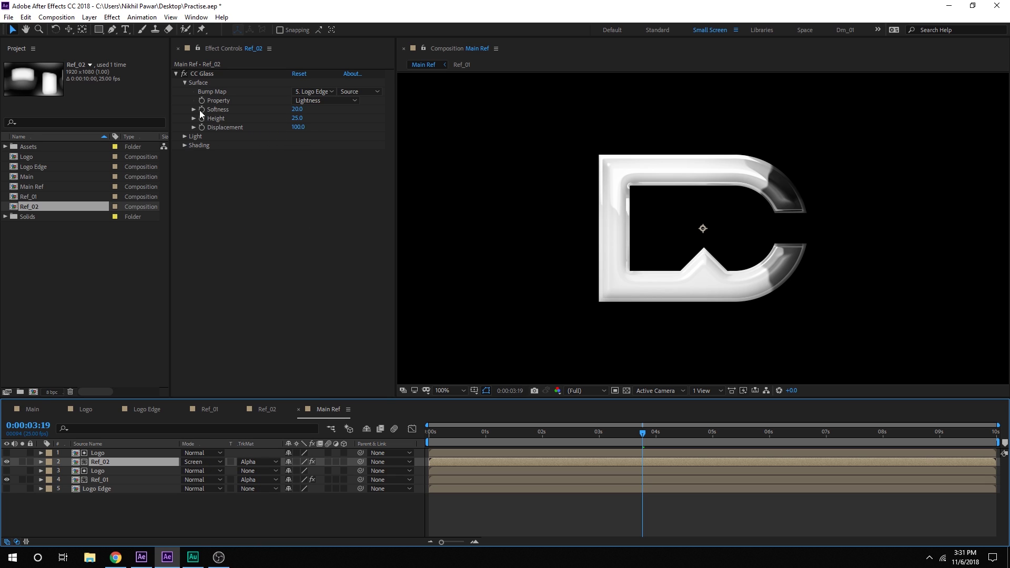
Step: Set Ref_02's CC Glass Softness to 80 and Height to 100
left_click(298, 109)
type("25")
key("Return")
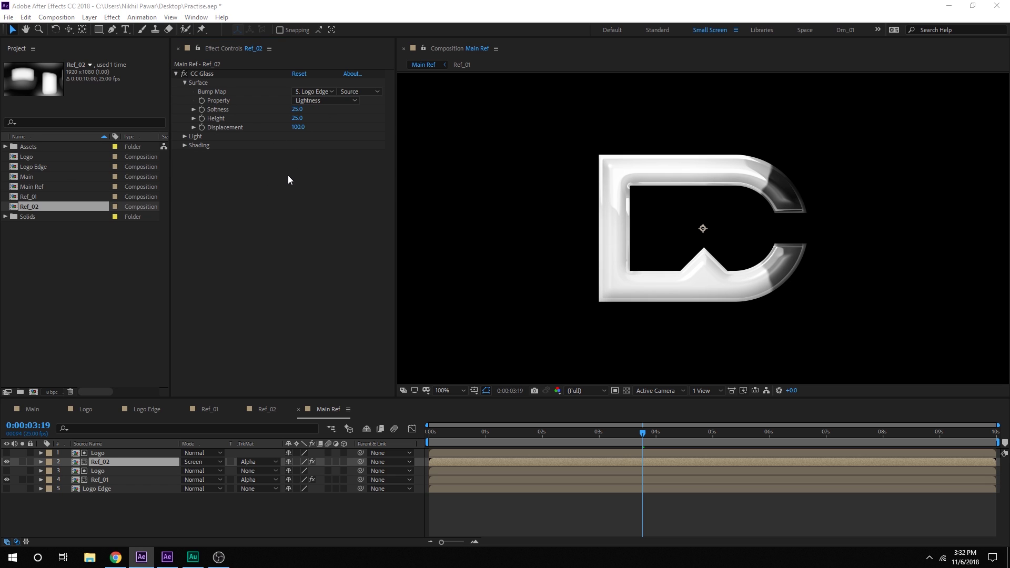
left_click(296, 111)
type("30")
key("Return")
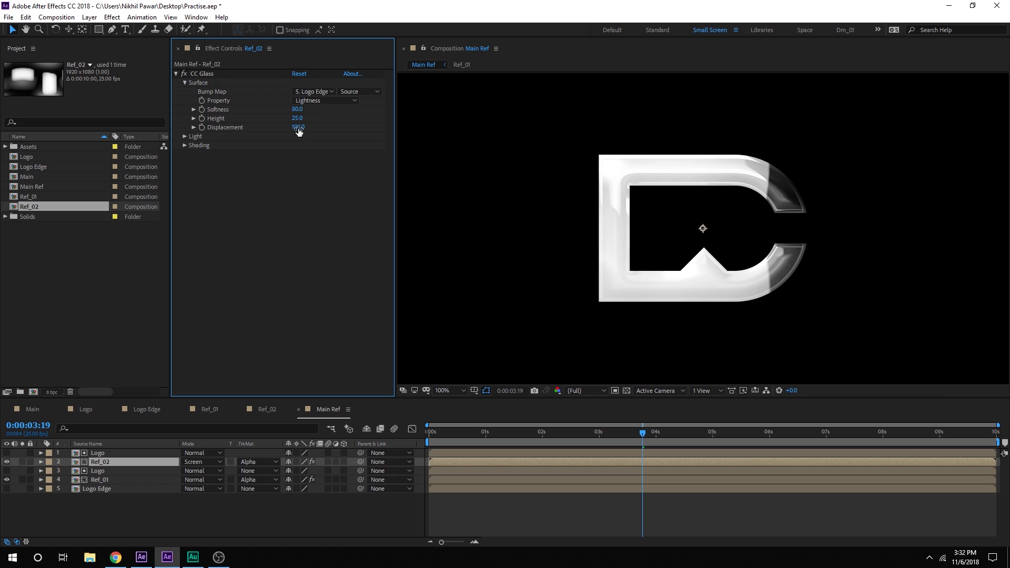
left_click(297, 118)
type("100")
key("Return")
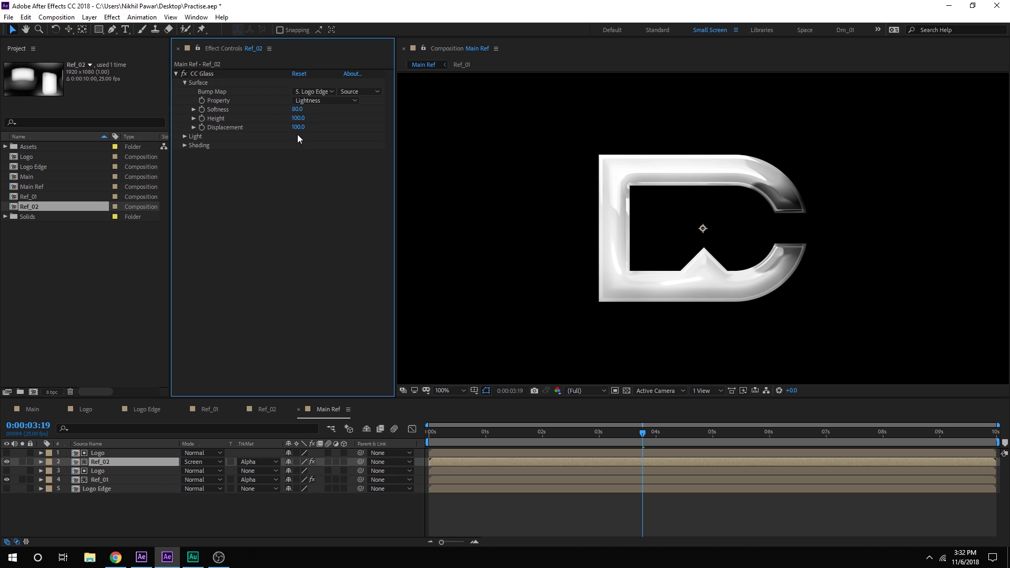
left_click(298, 127)
Step: Set Displacement -500 and make the glass light a Point Light with intensity 80, height 100
type("-500")
key("Return")
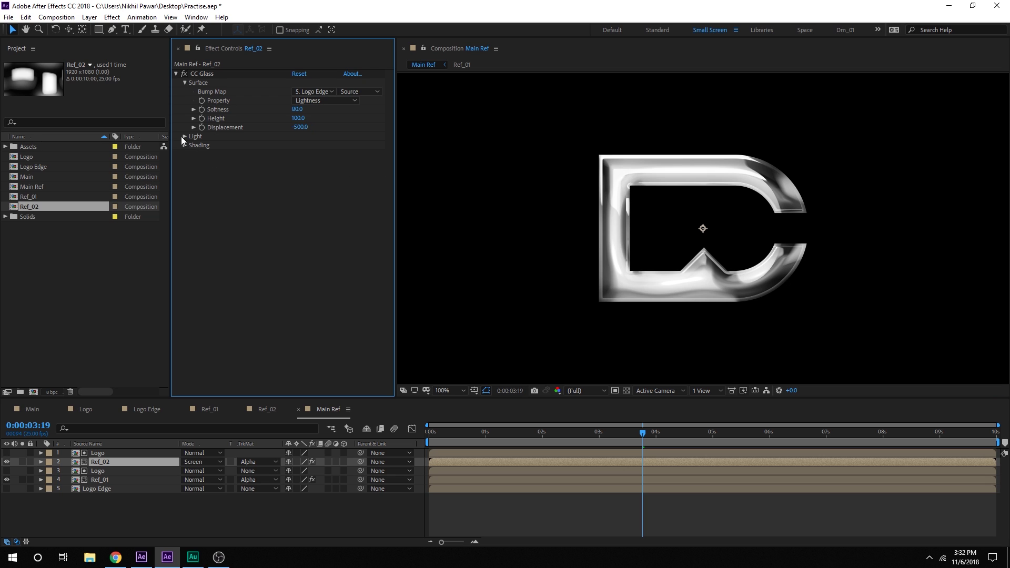
left_click(185, 136)
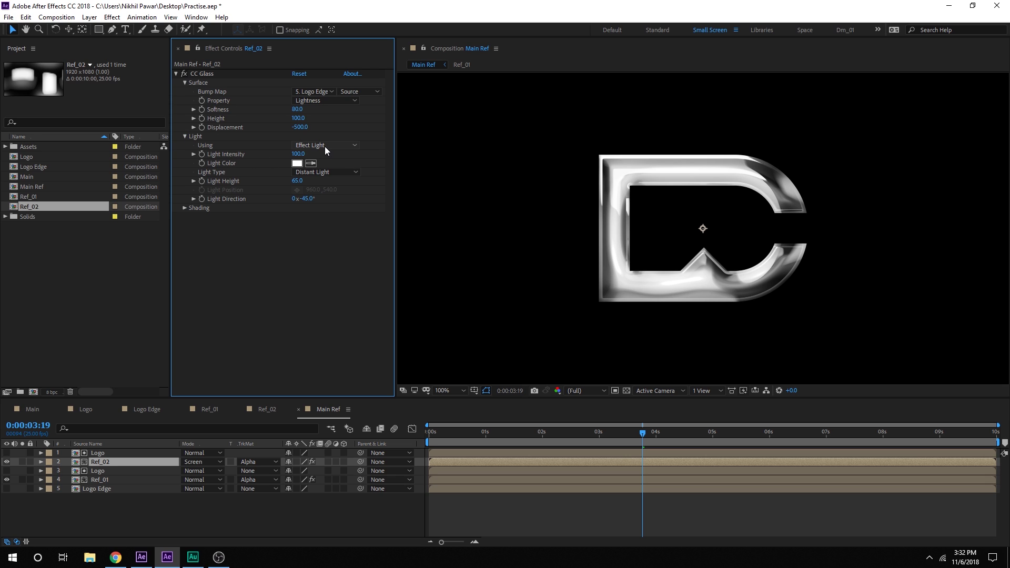
left_click(337, 172)
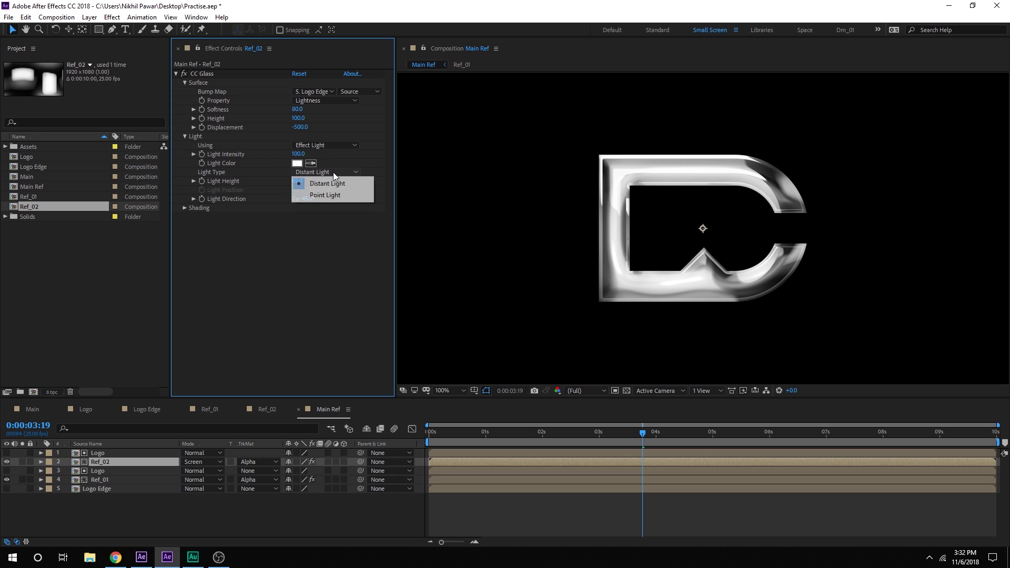
left_click(320, 196)
left_click(298, 154)
type("80")
left_click(300, 236)
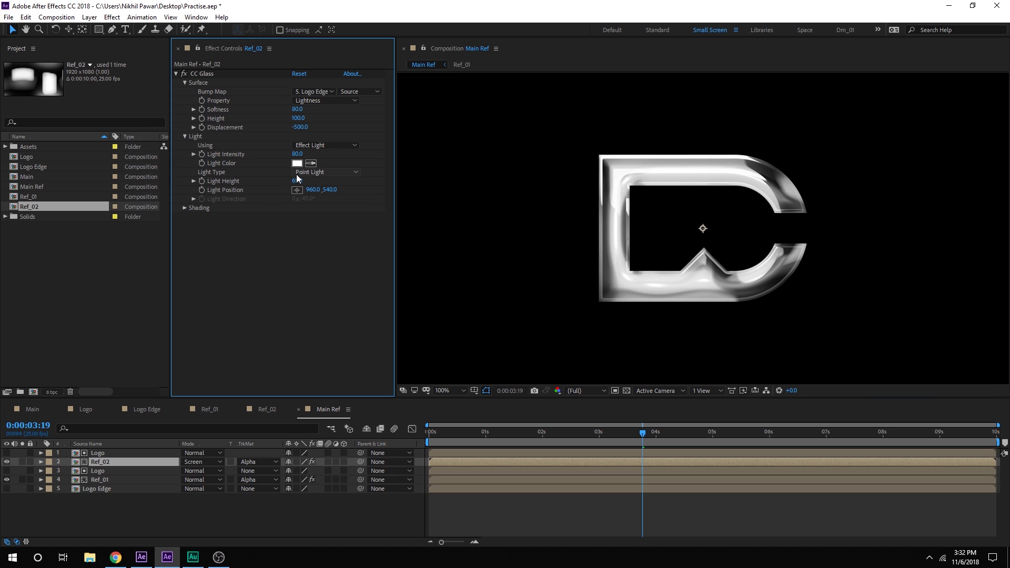
left_click(297, 180)
type("100")
left_click(292, 267)
Step: Scrub the timeline to check the chrome sheen, then clear the selections
left_click_drag(443, 433, 613, 439)
scroll(551, 342, "down", 2)
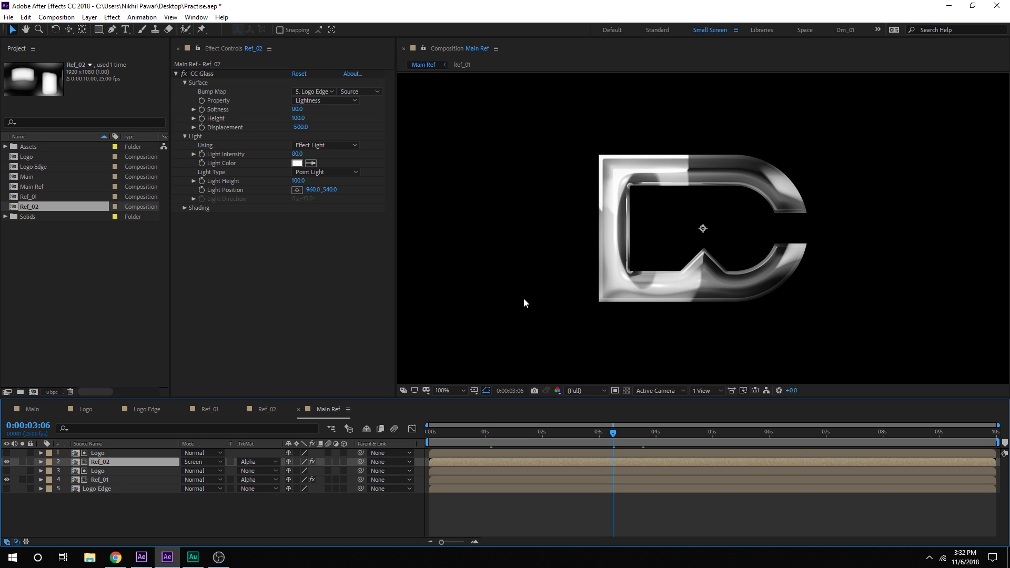
left_click(98, 513)
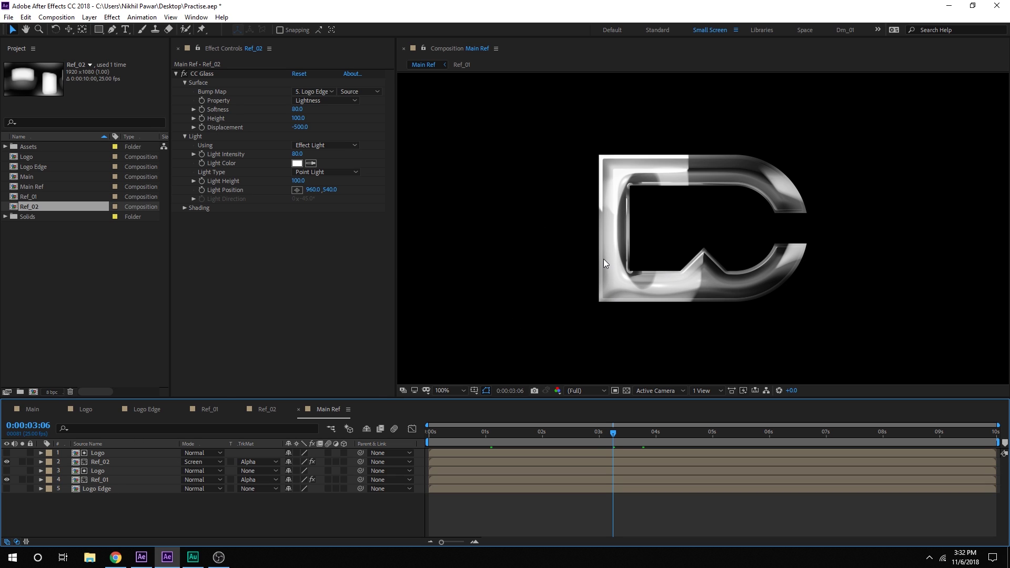
left_click(31, 271)
Step: Create an 'Animation' composition holding Main Ref stacked above the Logo comp
left_click(33, 392)
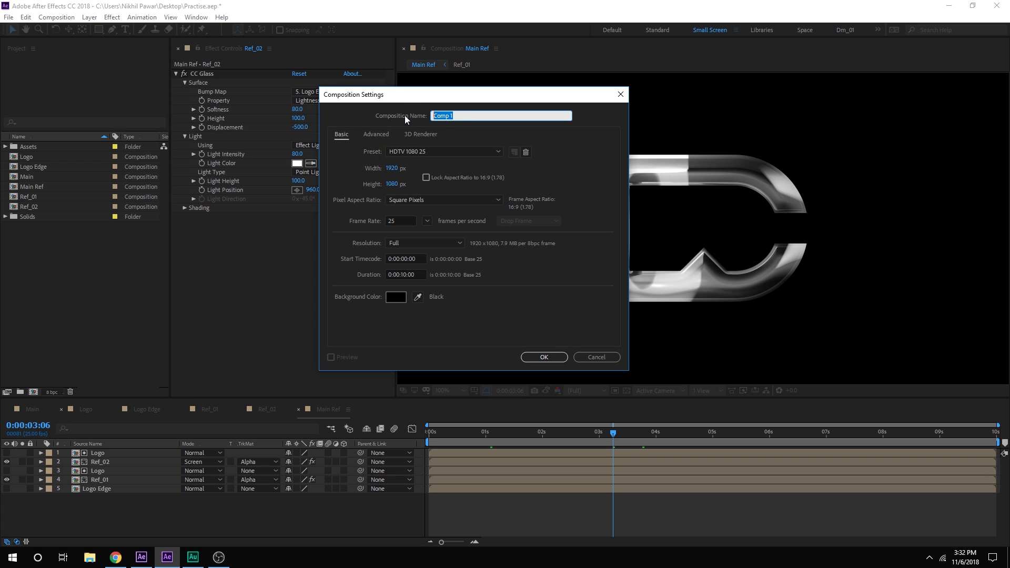
type("Animation")
key("Return")
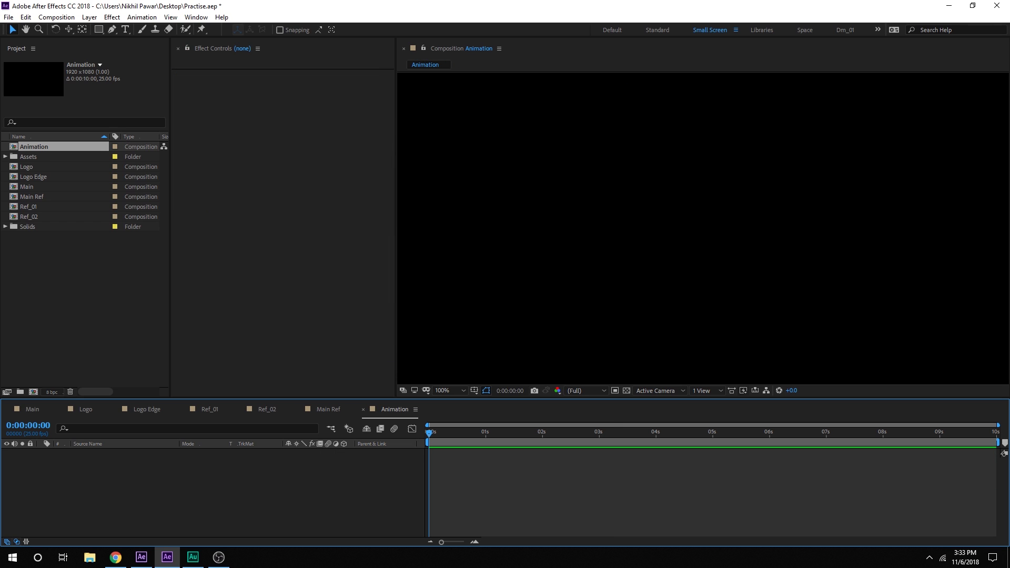
left_click(65, 268)
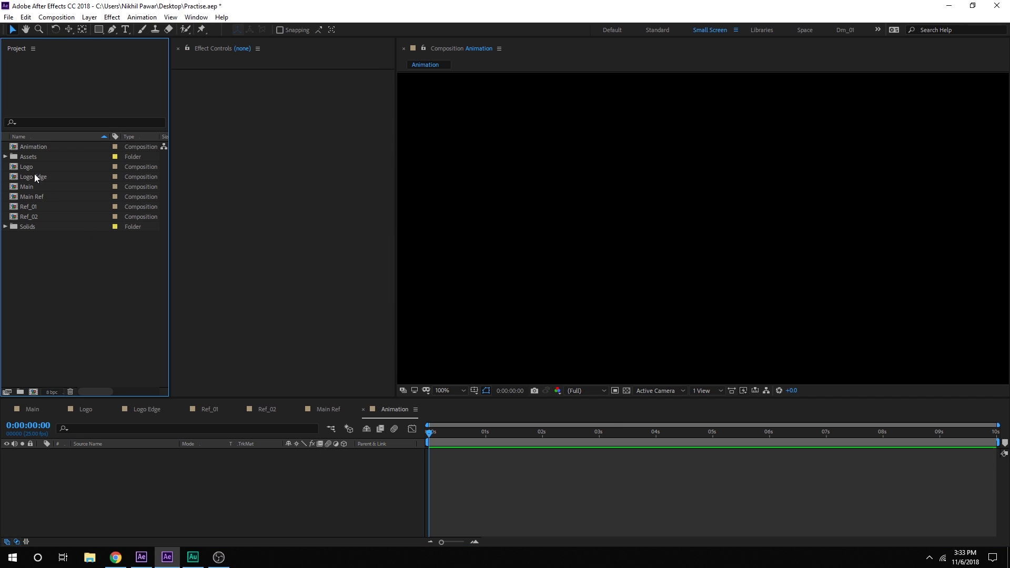
left_click_drag(30, 167, 97, 471)
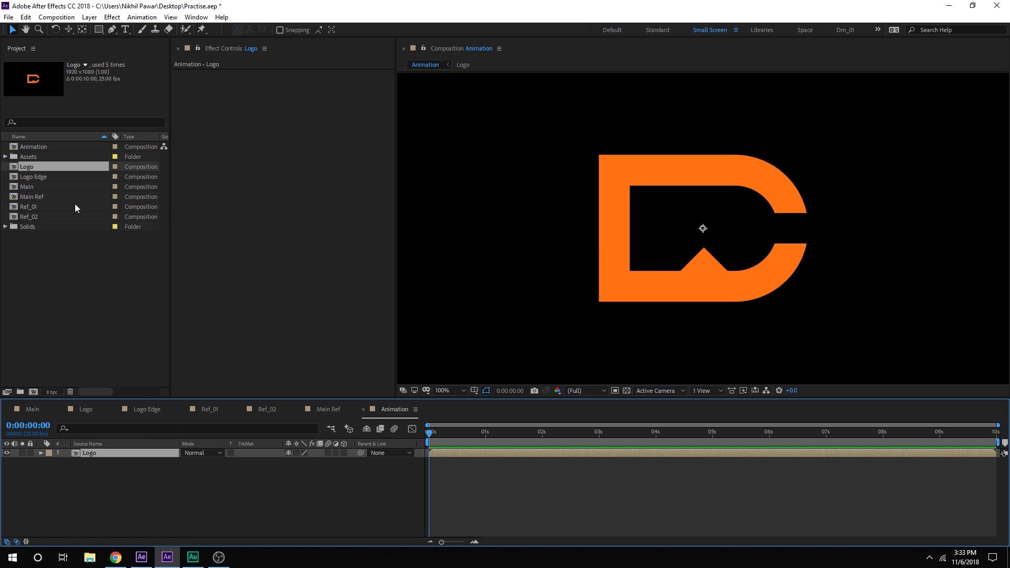
left_click_drag(42, 197, 98, 453)
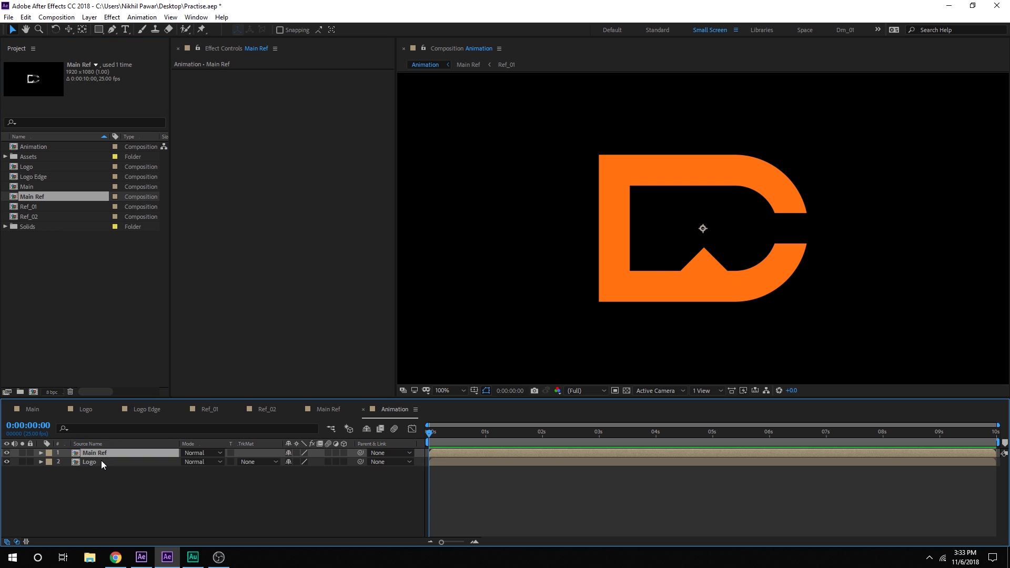
Step: Set Main Ref to Hard Light blending at 50% opacity
left_click(204, 455)
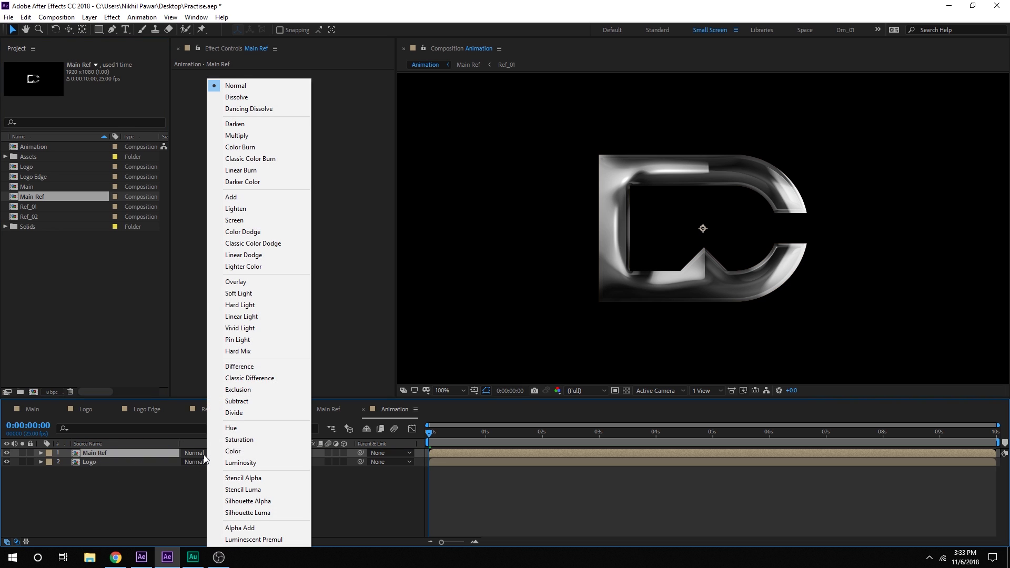
left_click(245, 304)
key("t")
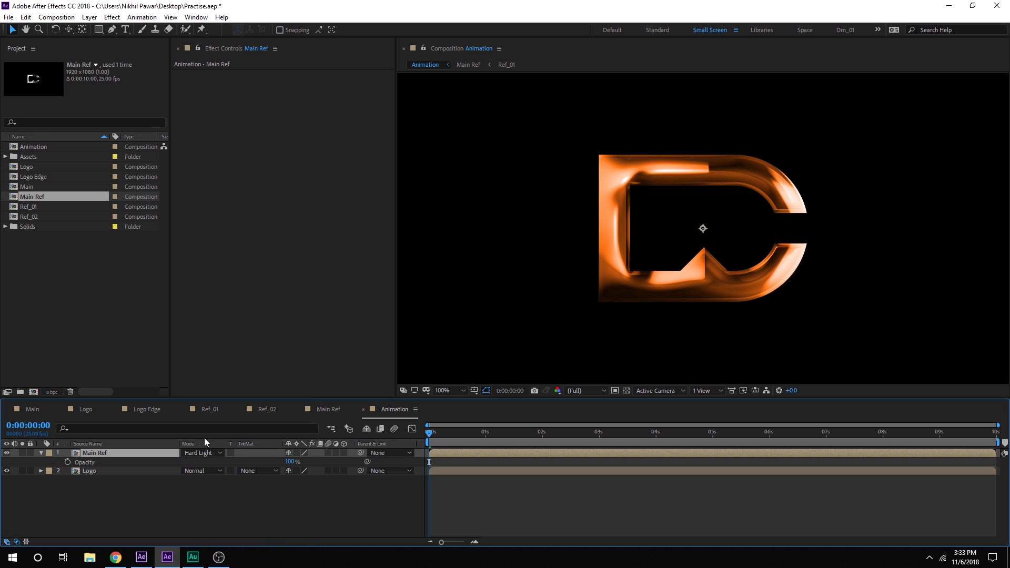
left_click(288, 462)
type("50")
left_click(225, 484)
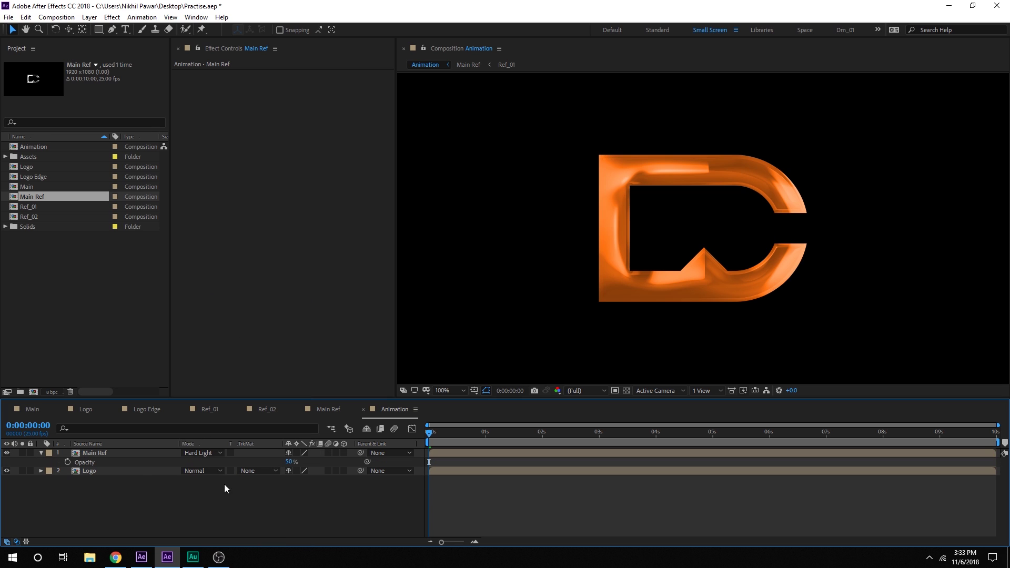
Step: Duplicate Main Ref and set the top copy to Screen blending
left_click(122, 453)
key("ctrl+d")
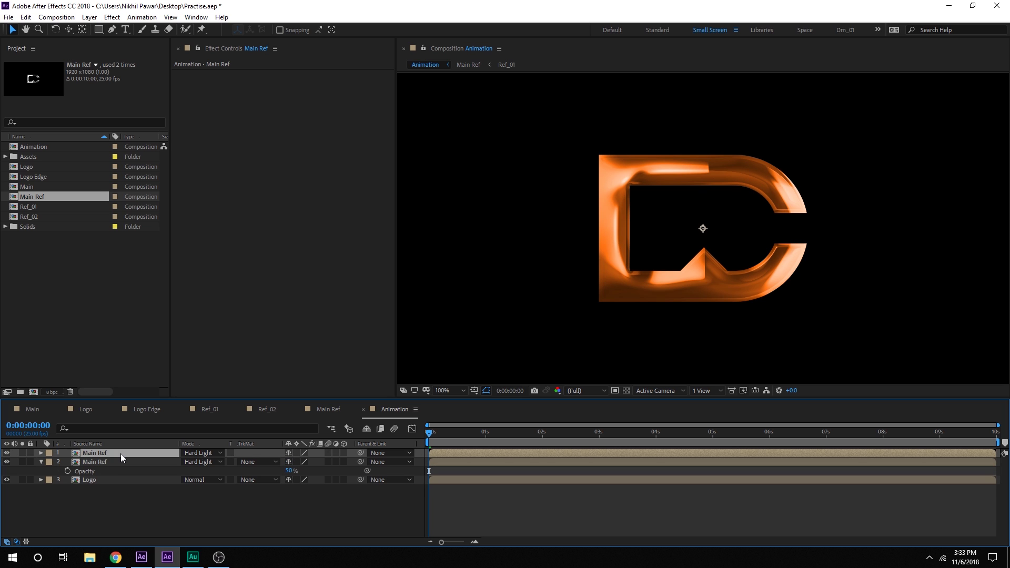
left_click(217, 454)
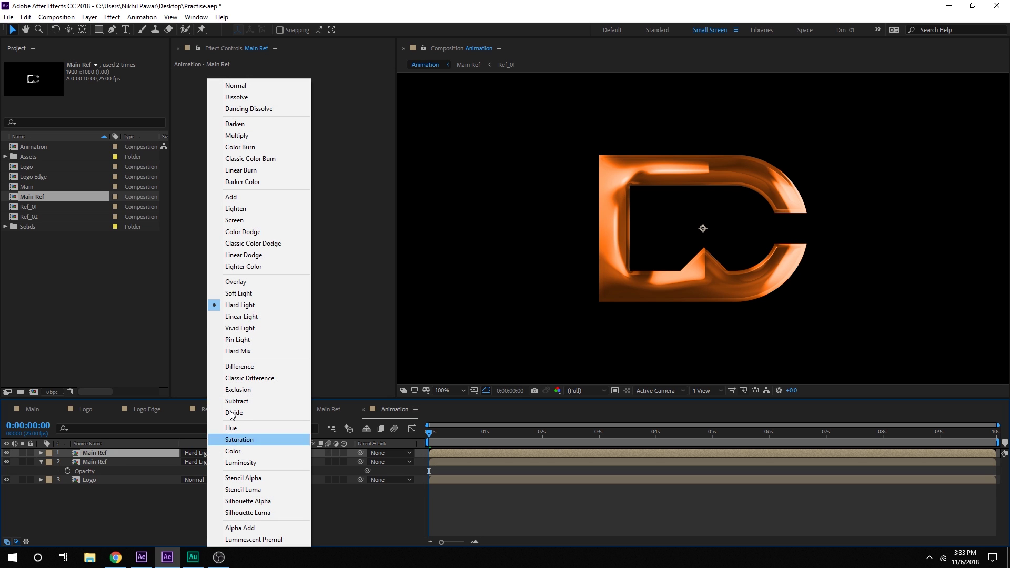
left_click(235, 221)
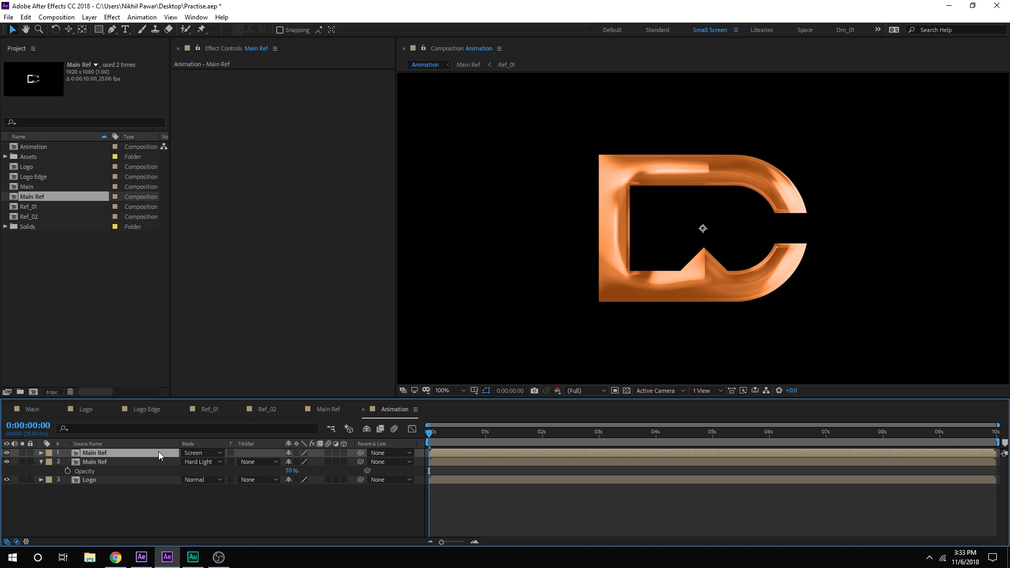
key("t")
left_click(290, 462)
Step: Set the Screen copy of Main Ref to 40% opacity and preview it
type("40")
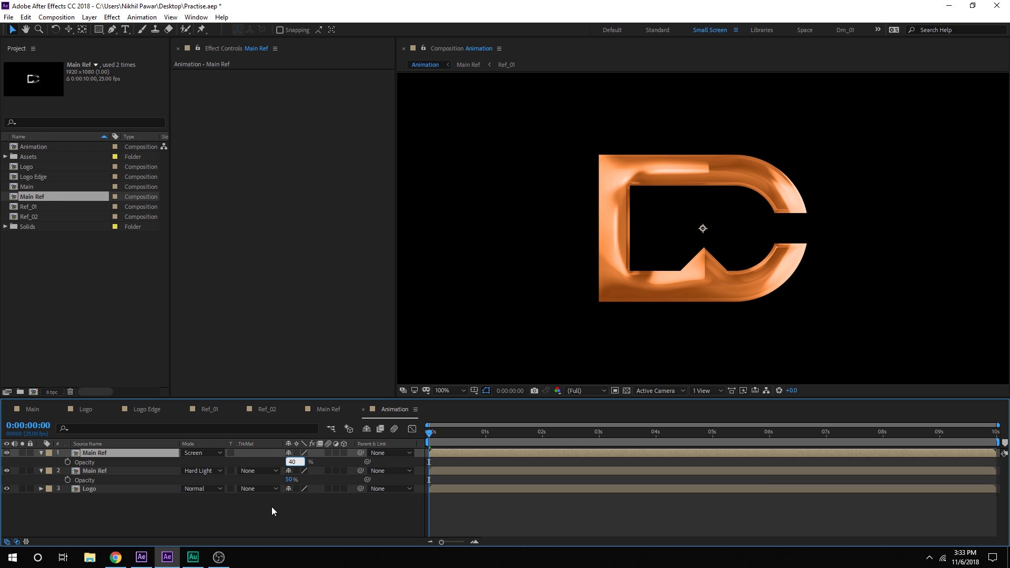
left_click(272, 506)
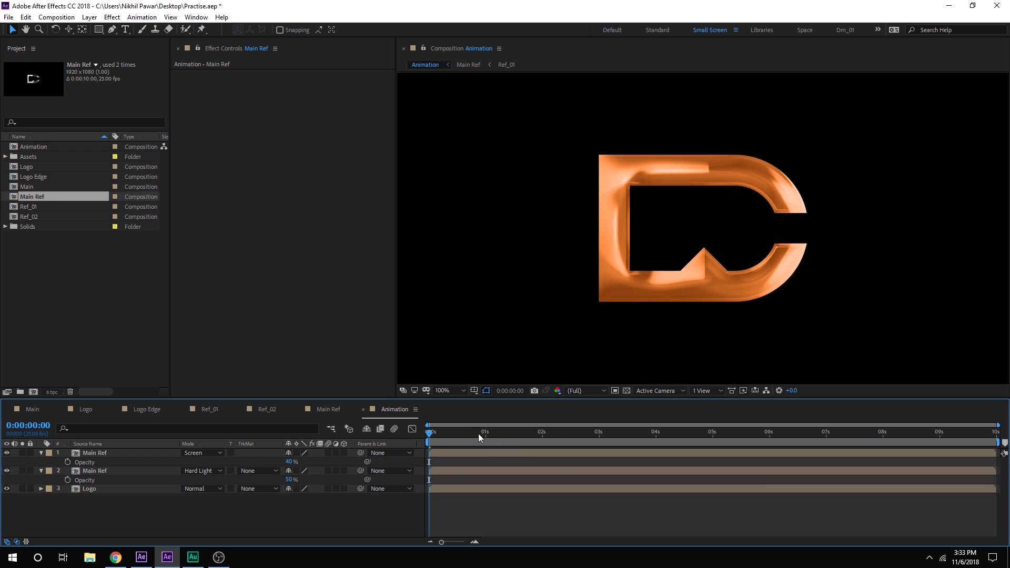
left_click_drag(478, 434, 556, 444)
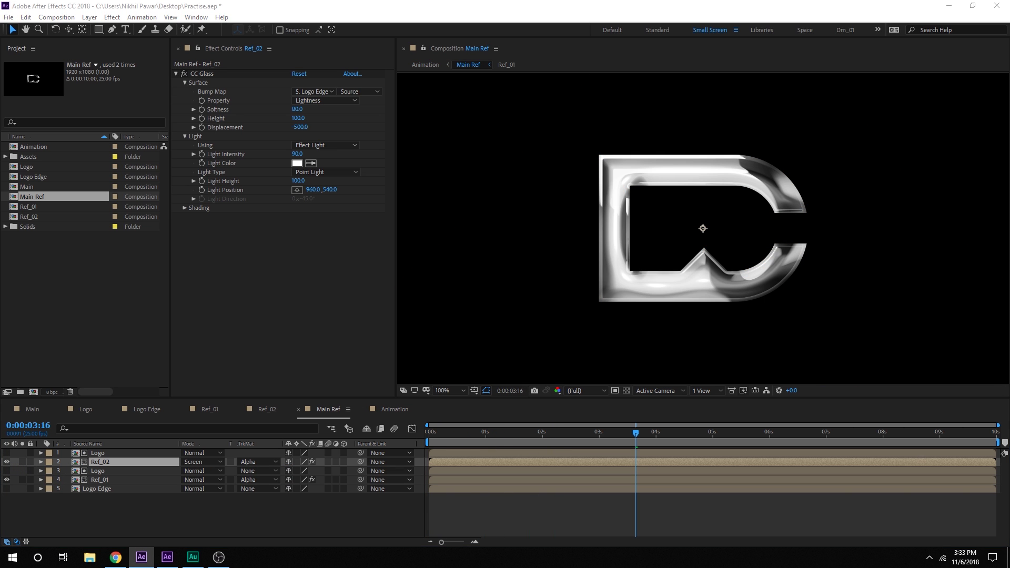
Step: In Main Ref, set Ref_02's opacity to 80% and scrub to check the reflections
left_click(104, 464)
key("t")
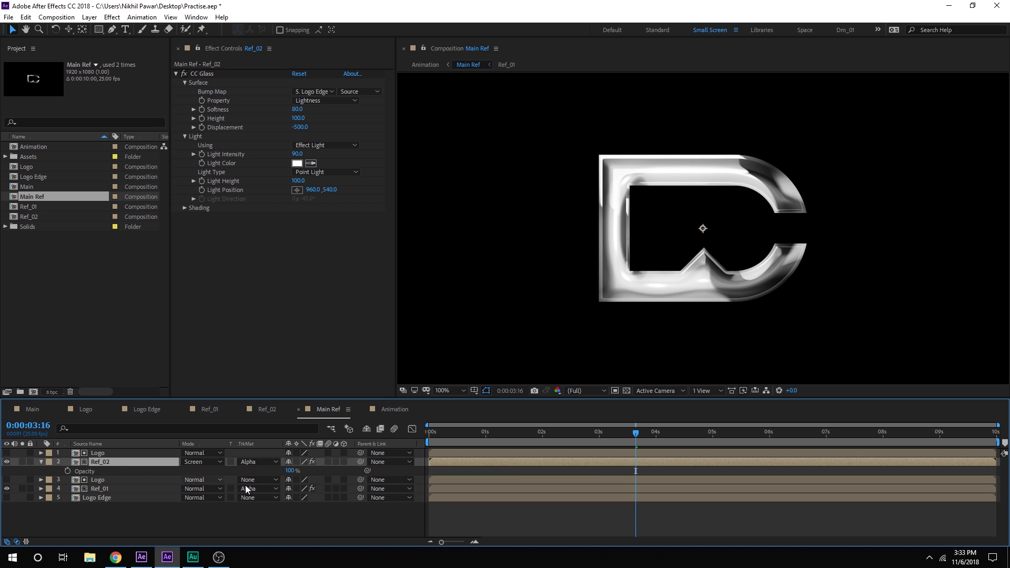
left_click(293, 471)
type("80")
left_click(276, 524)
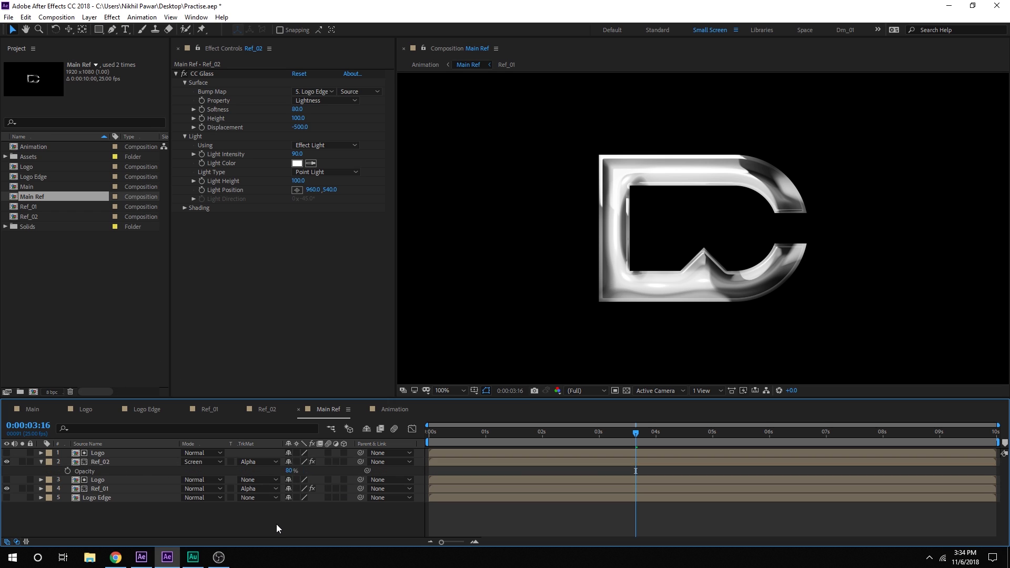
left_click(475, 433)
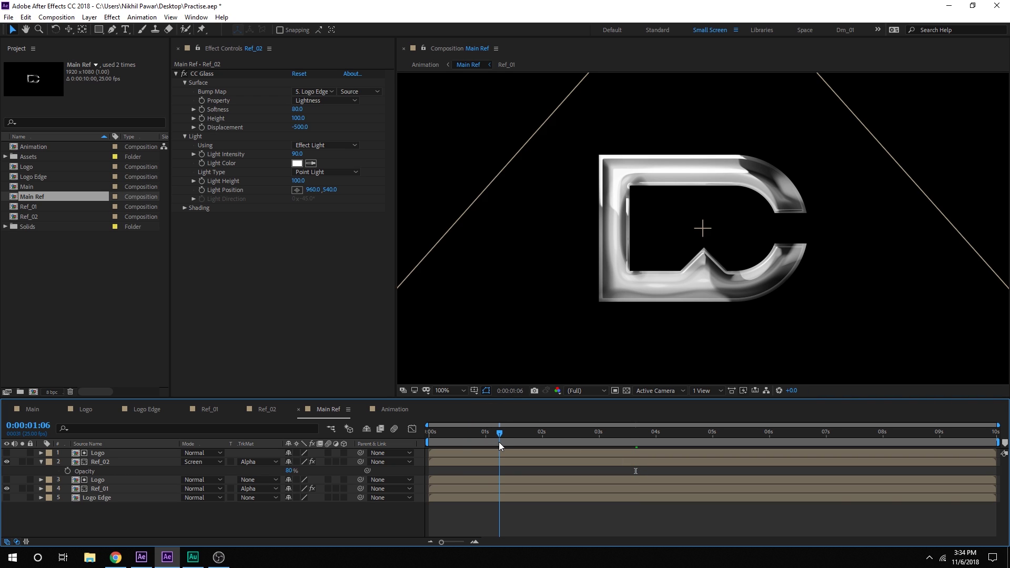
left_click(498, 442)
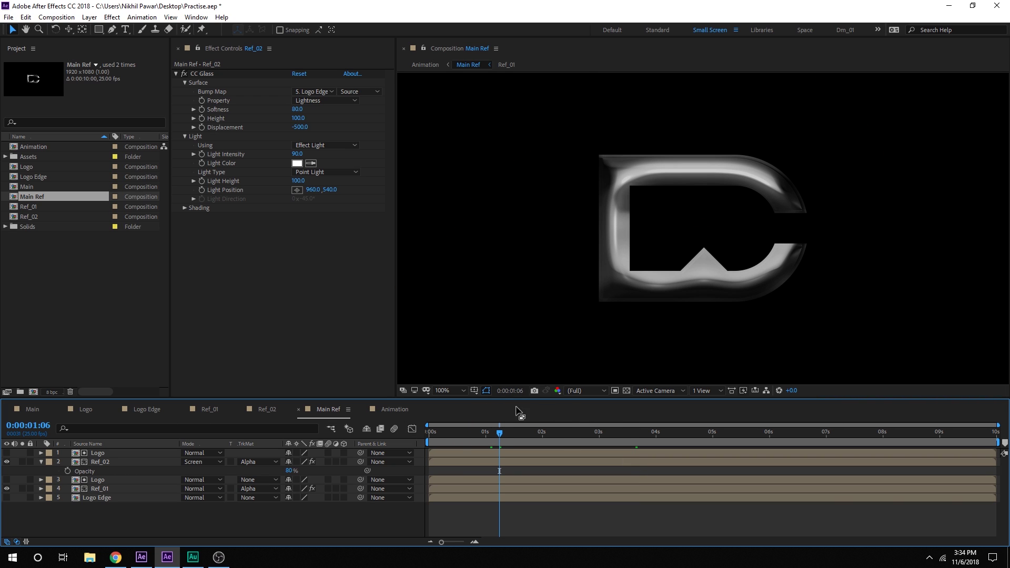
left_click_drag(454, 433, 549, 437)
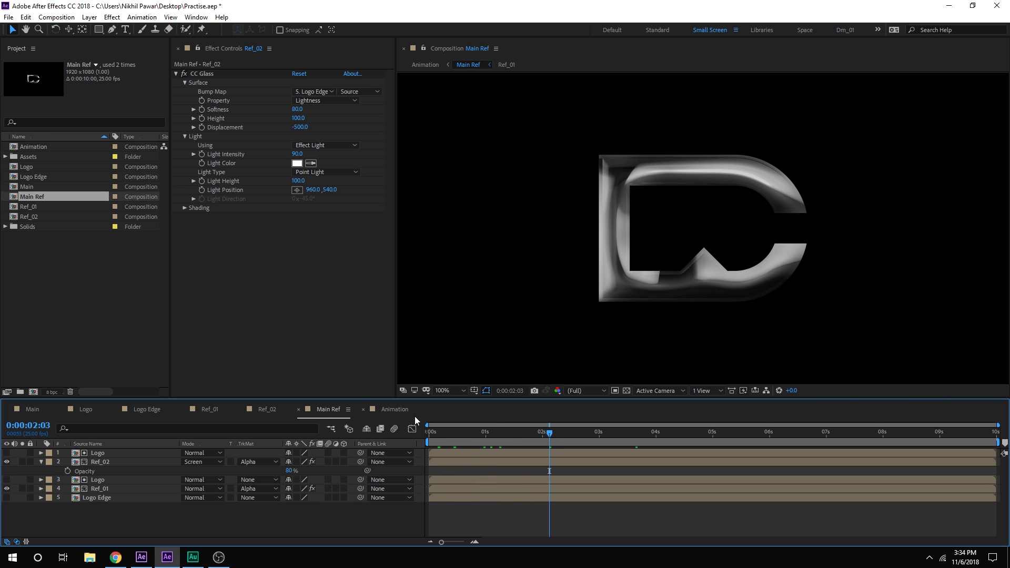
Step: Return to the Animation composition and preview it around two seconds
left_click(392, 410)
left_click_drag(445, 436, 769, 437)
scroll(576, 318, "down", 2)
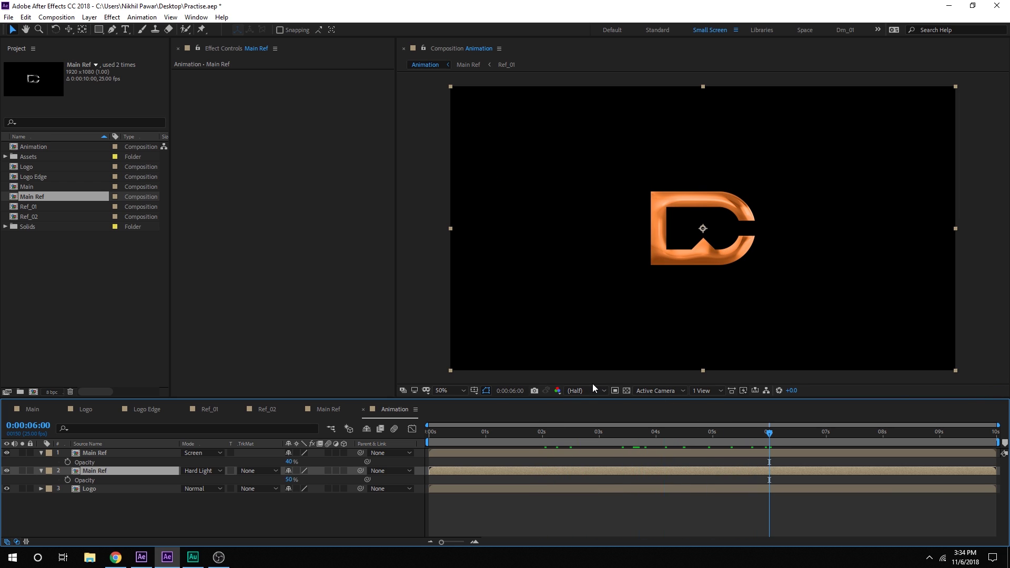
Step: Add BG2.jpg from the Assets folder as a layer in the Main composition
left_click(87, 306)
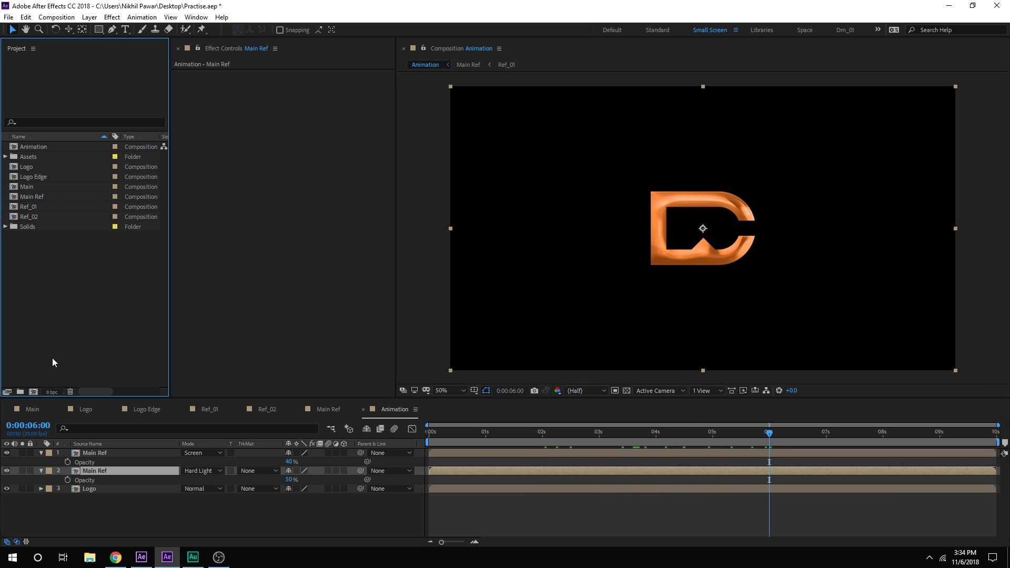
left_click(36, 410)
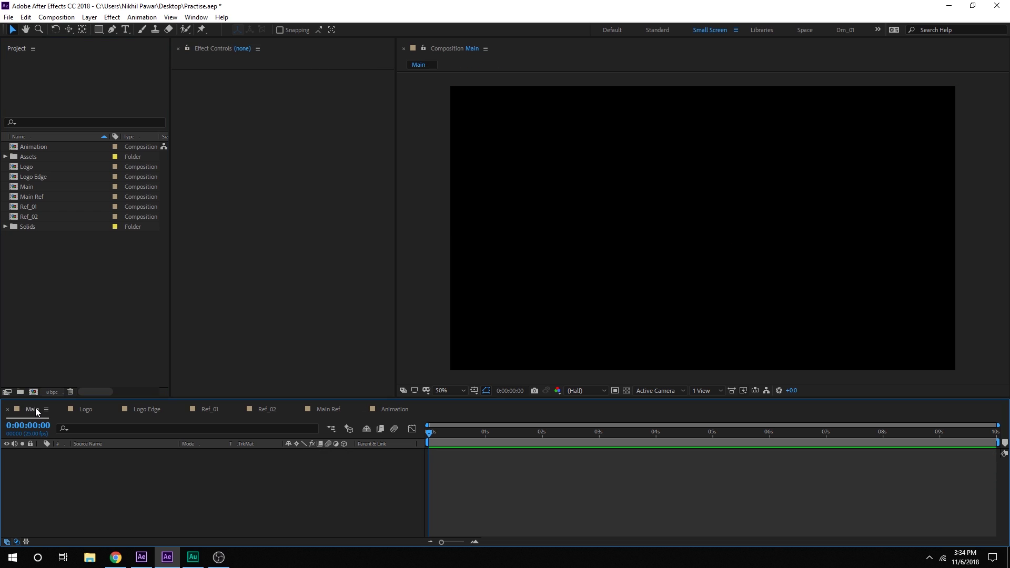
left_click(85, 301)
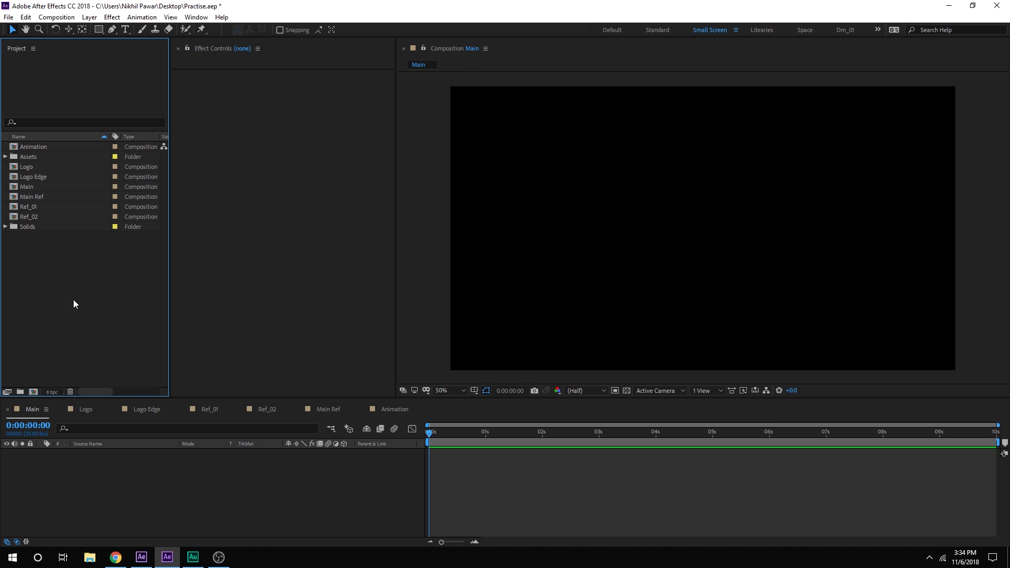
left_click(5, 157)
left_click(39, 165)
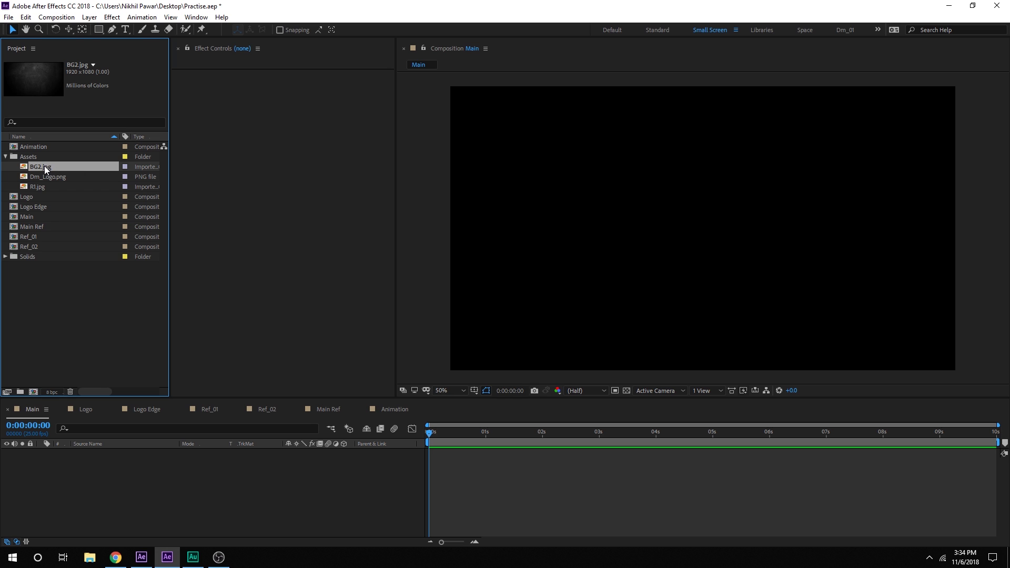
left_click_drag(45, 166, 91, 492)
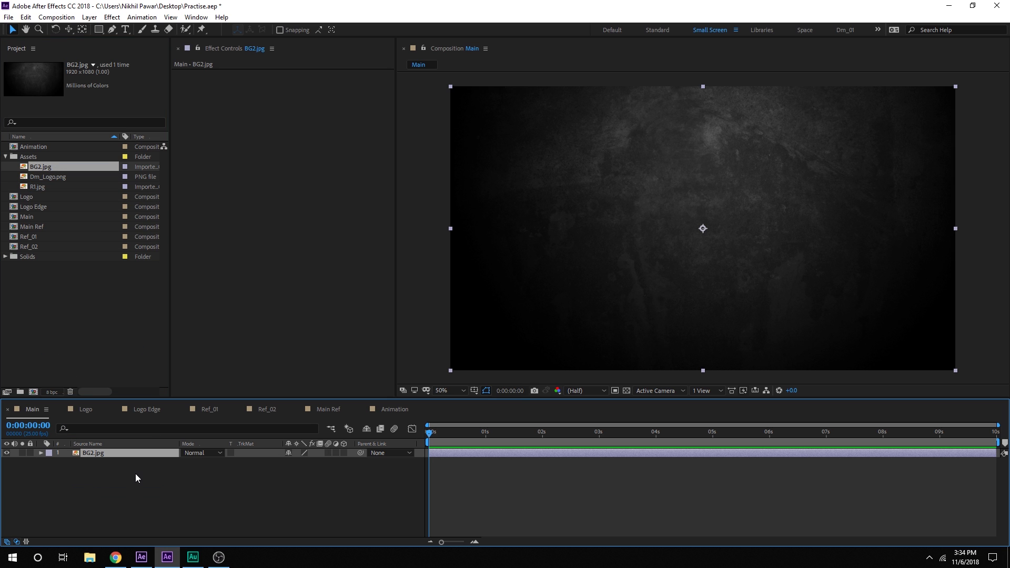
Step: Pre-compose the background image as 'BG' and make it a 3D layer
key("ctrl+shift+c")
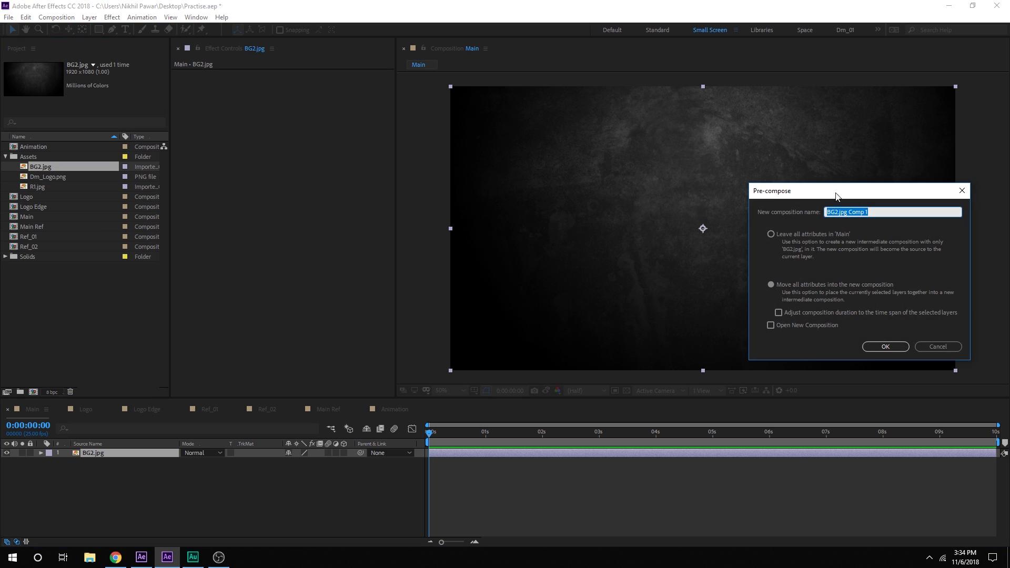
left_click_drag(837, 197, 496, 196)
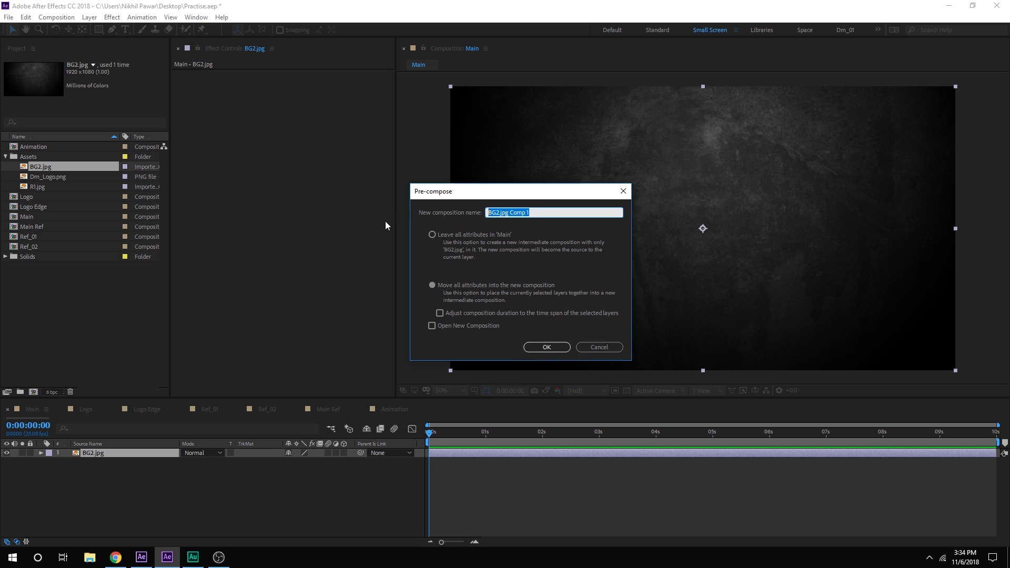
type("BG")
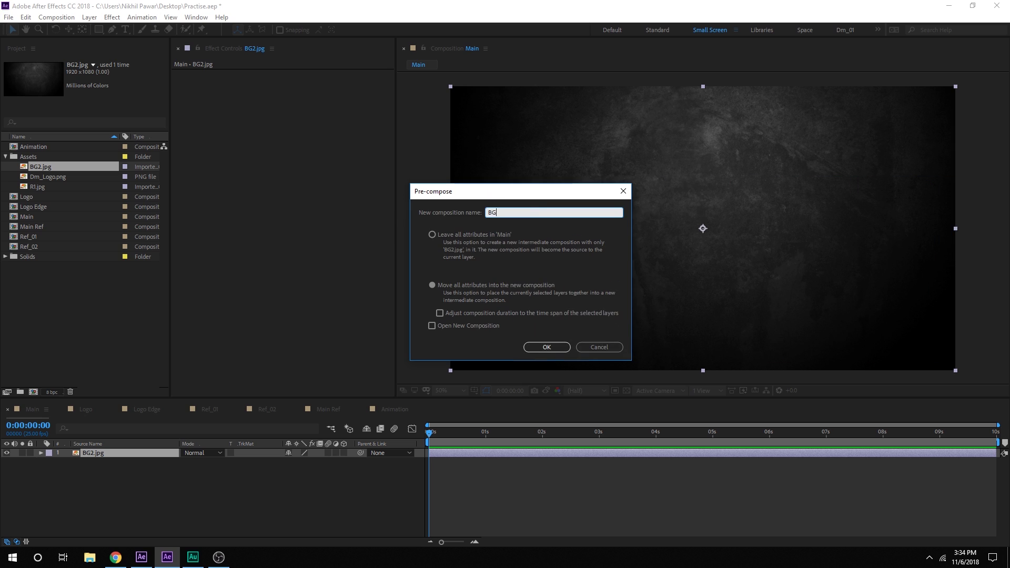
left_click(545, 347)
left_click(345, 453)
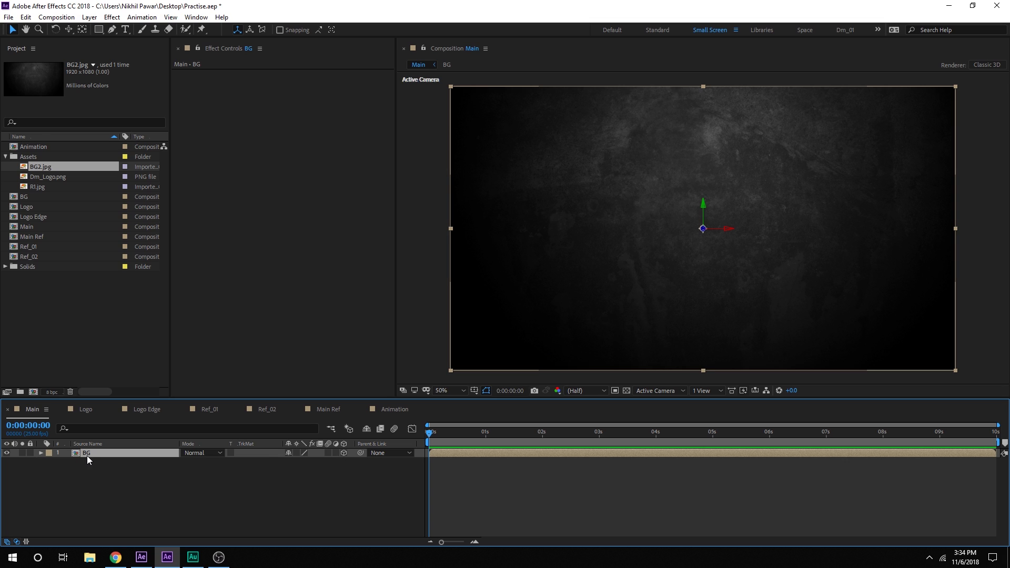
left_click(94, 473)
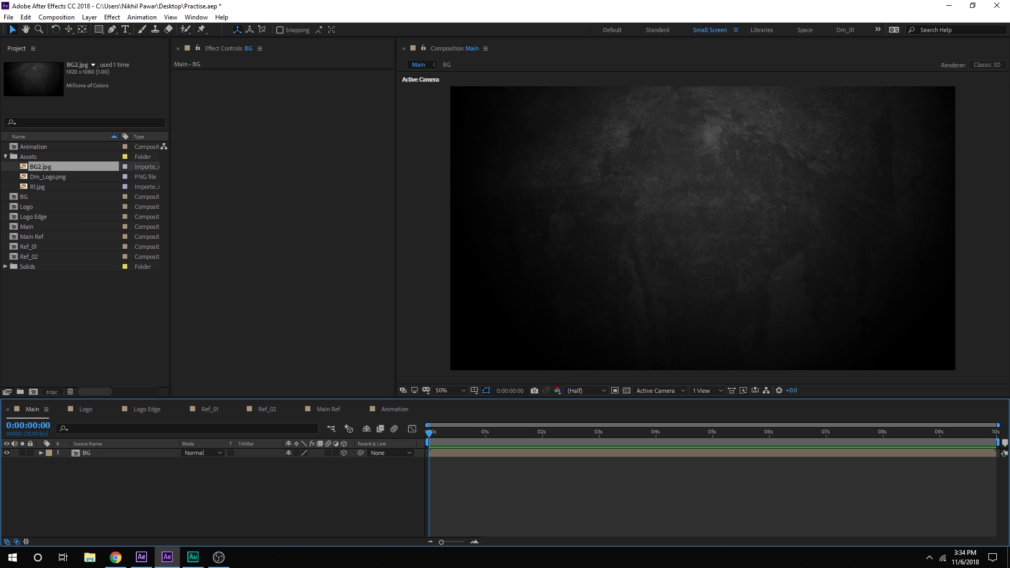
Step: Place the Animation comp above BG in the Main timeline
left_click(5, 156)
left_click_drag(43, 147, 101, 453)
key("F2")
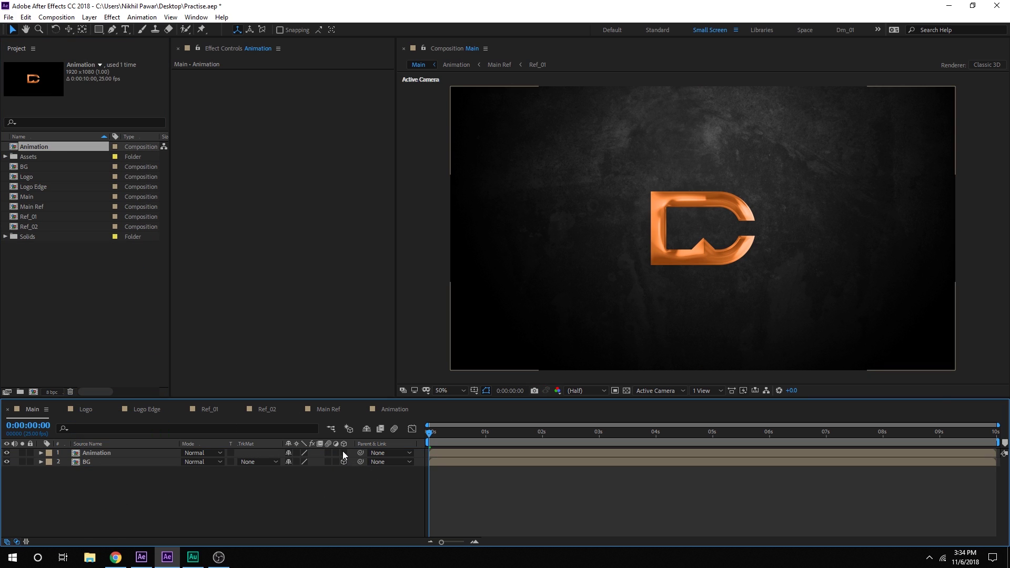
Step: Make the Animation logo layer 3D and add a Drop Shadow layer style
left_click(343, 452)
left_click(87, 453)
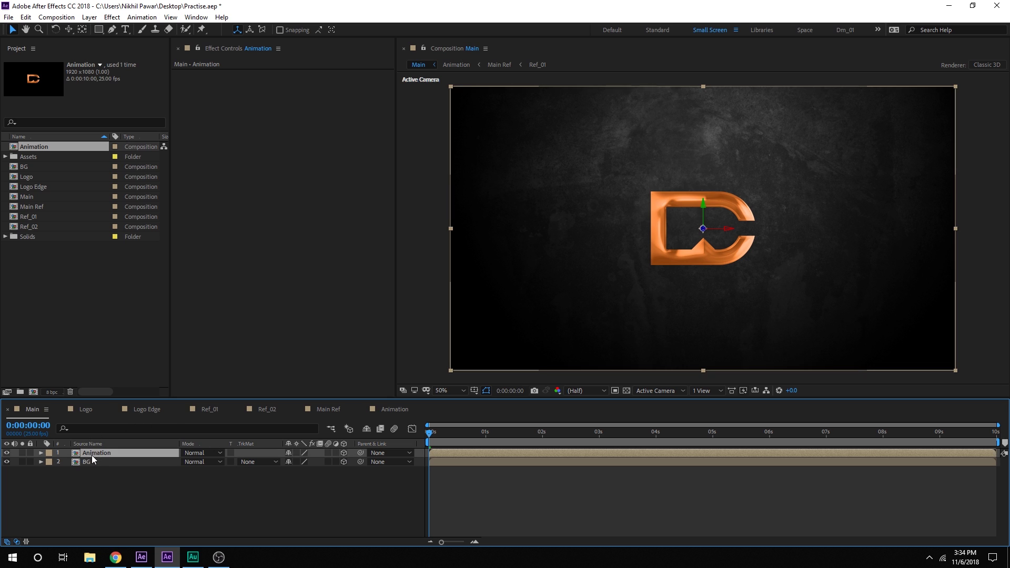
left_click(89, 16)
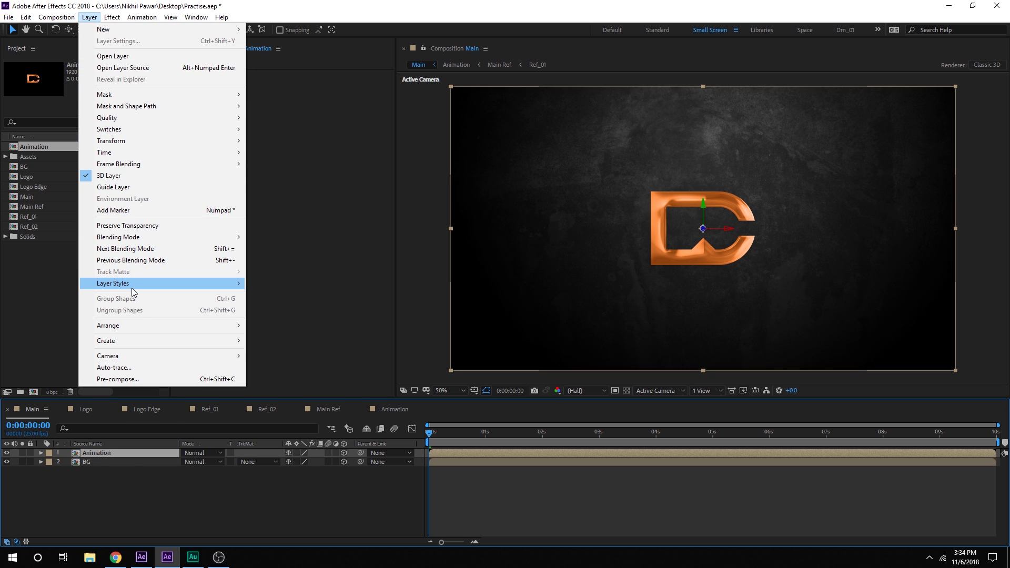
mouse_move(161, 283)
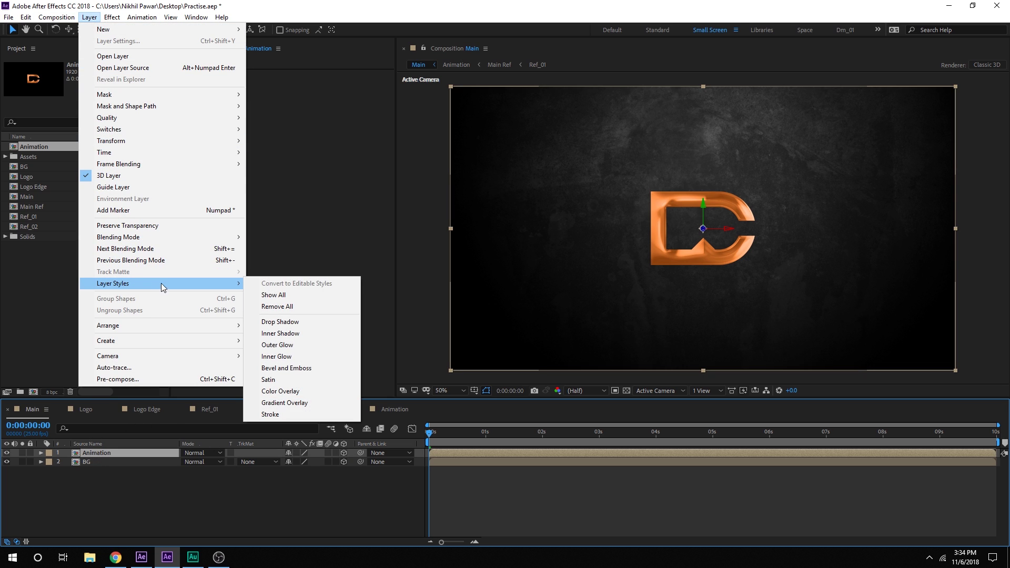
left_click(290, 322)
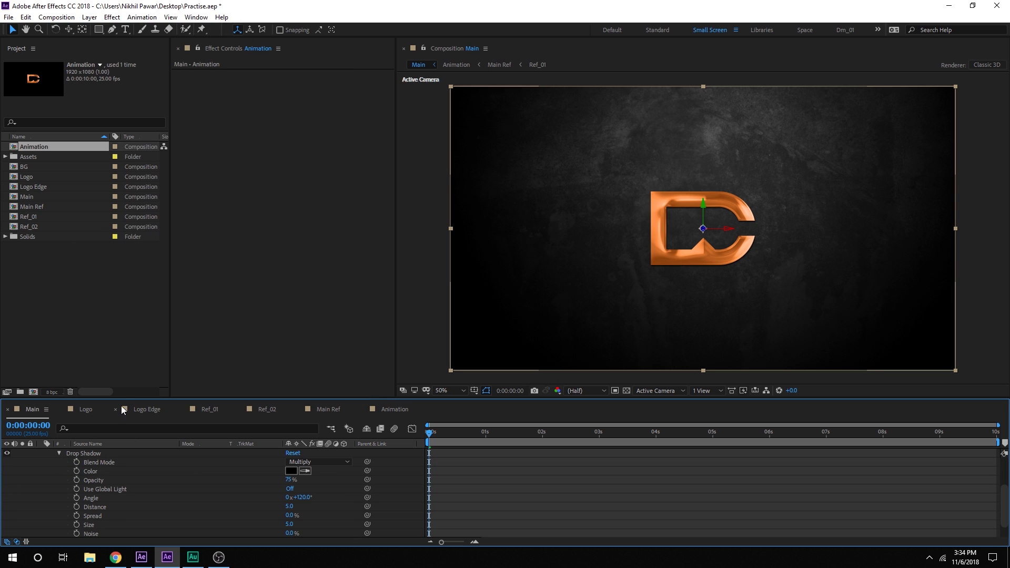
left_click_drag(123, 397, 126, 298)
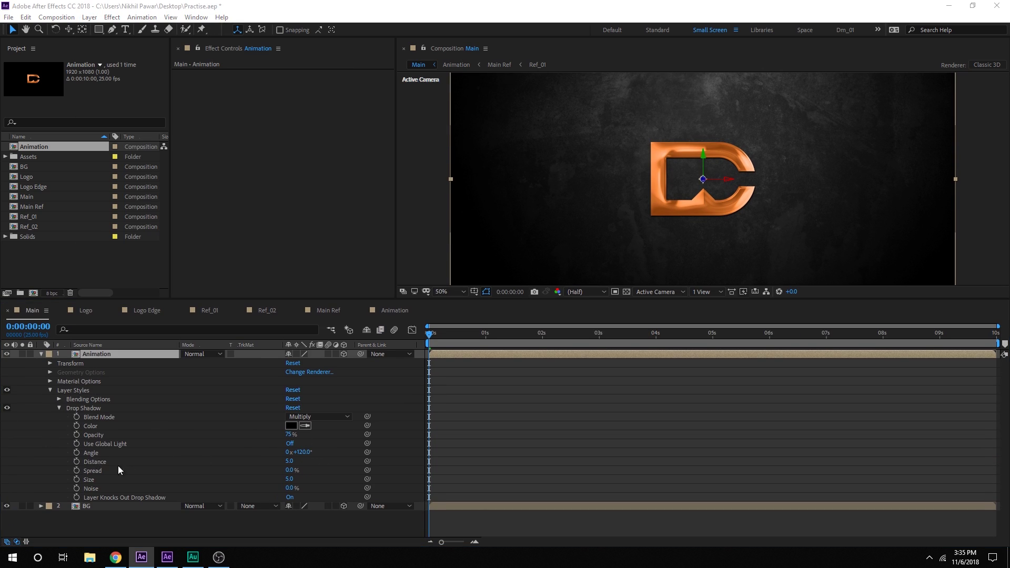
Step: Set the drop shadow to angle 90°, distance 10 and size 18
left_click(308, 453)
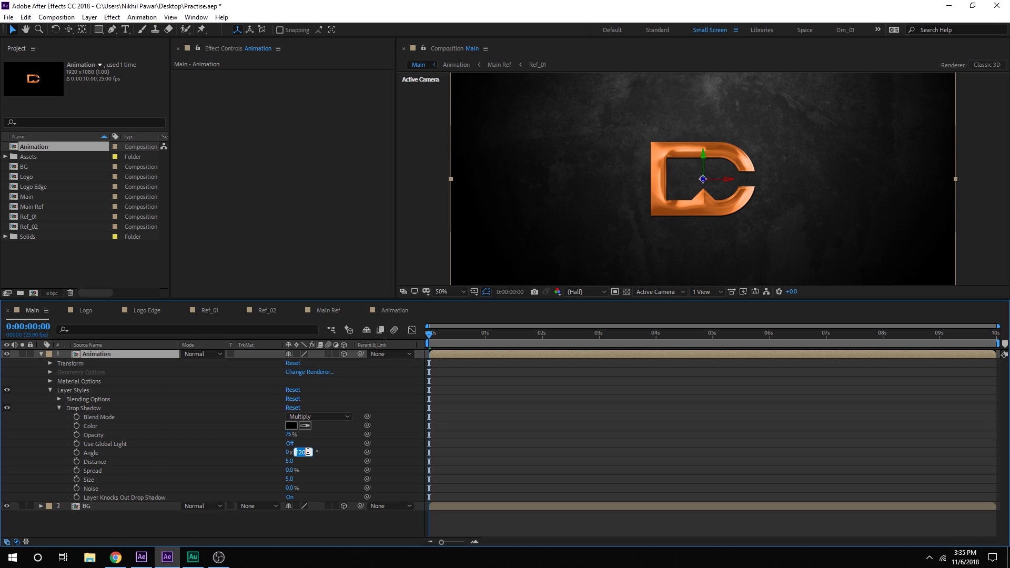
type("90")
left_click(305, 465)
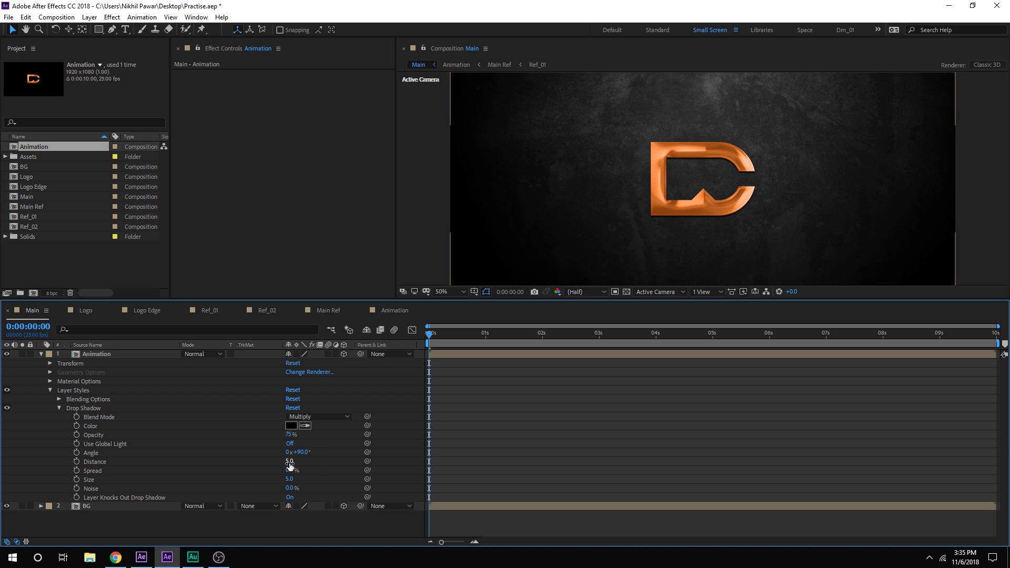
left_click(289, 462)
type("10")
left_click(320, 476)
left_click(291, 480)
type("18")
left_click(324, 475)
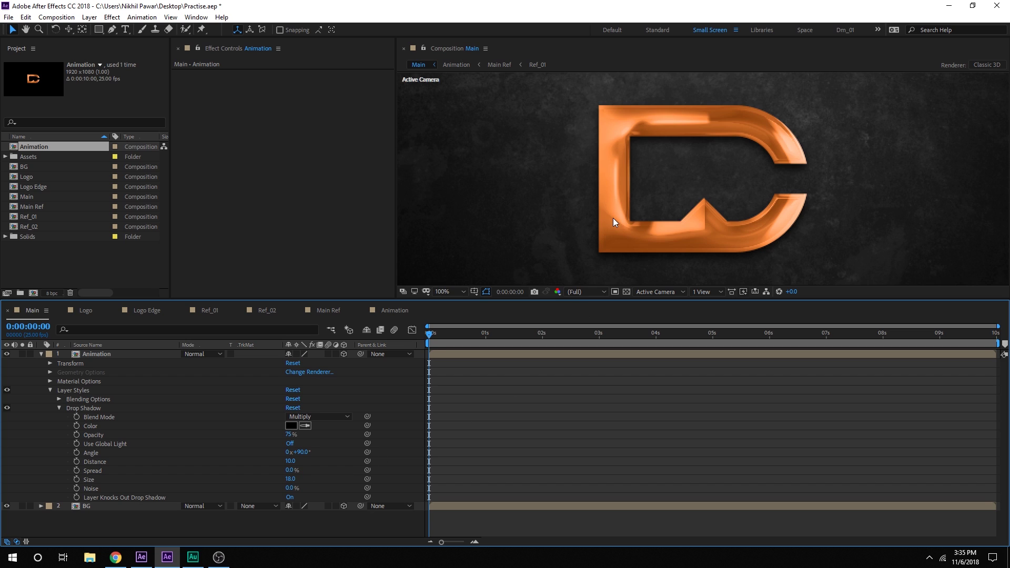
Step: Check the shadow at 100% zoom and scrub through the logo animation
key("period")
key("period")
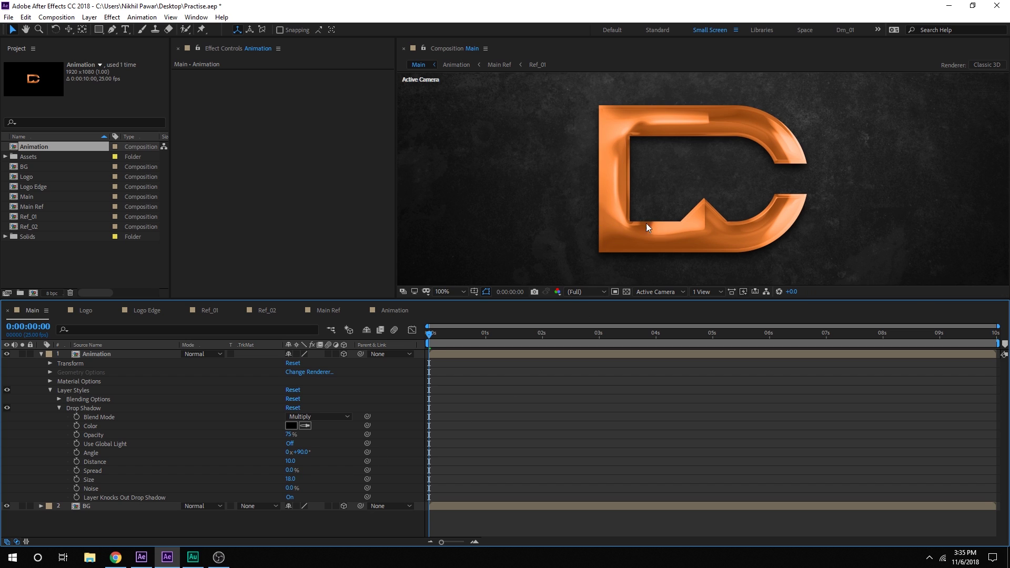
key("period")
key("comma")
left_click_drag(450, 334, 770, 340)
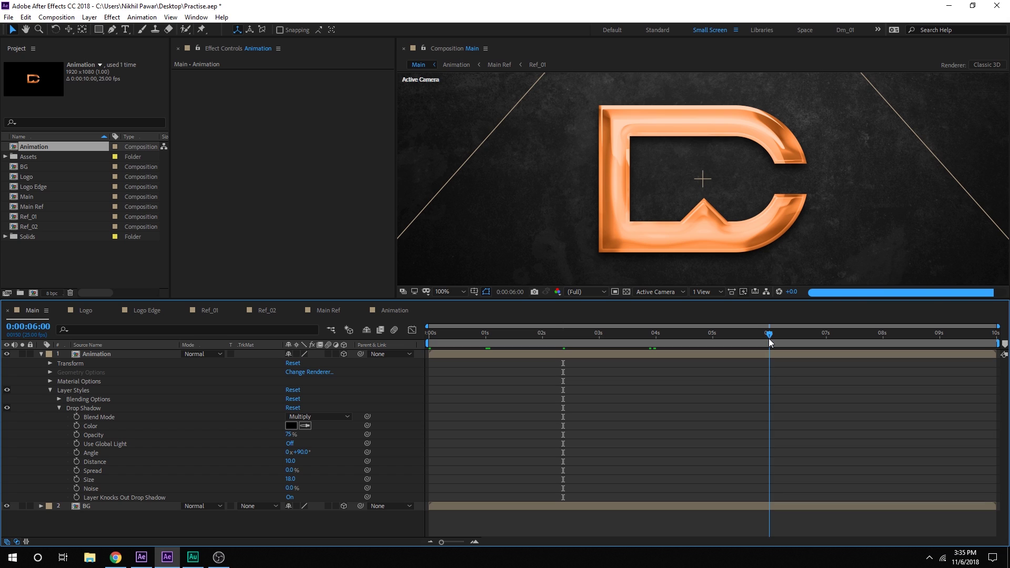
left_click(505, 336)
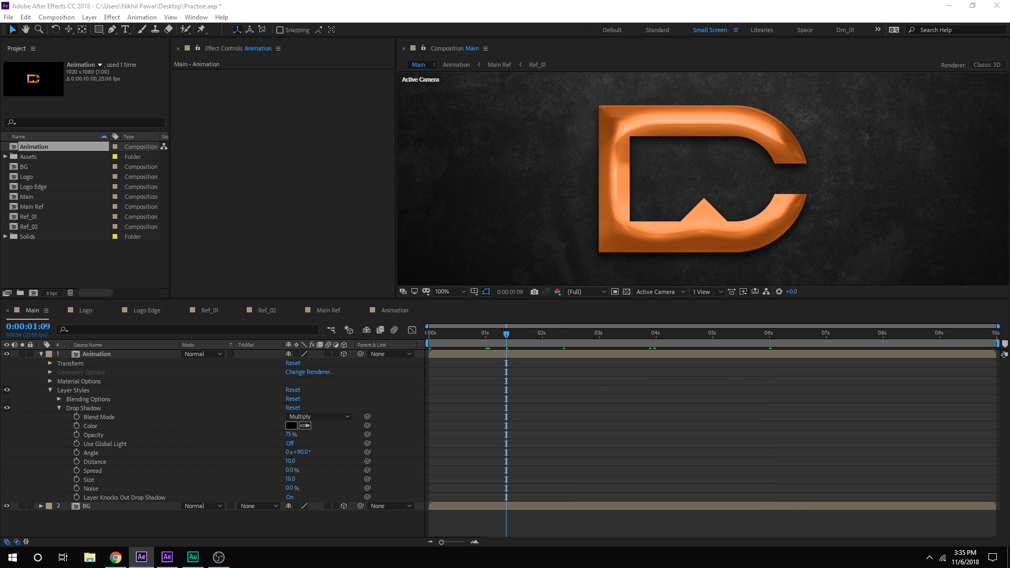
Step: Duplicate the Animation layer twice and show Position for all three copies
left_click(65, 356)
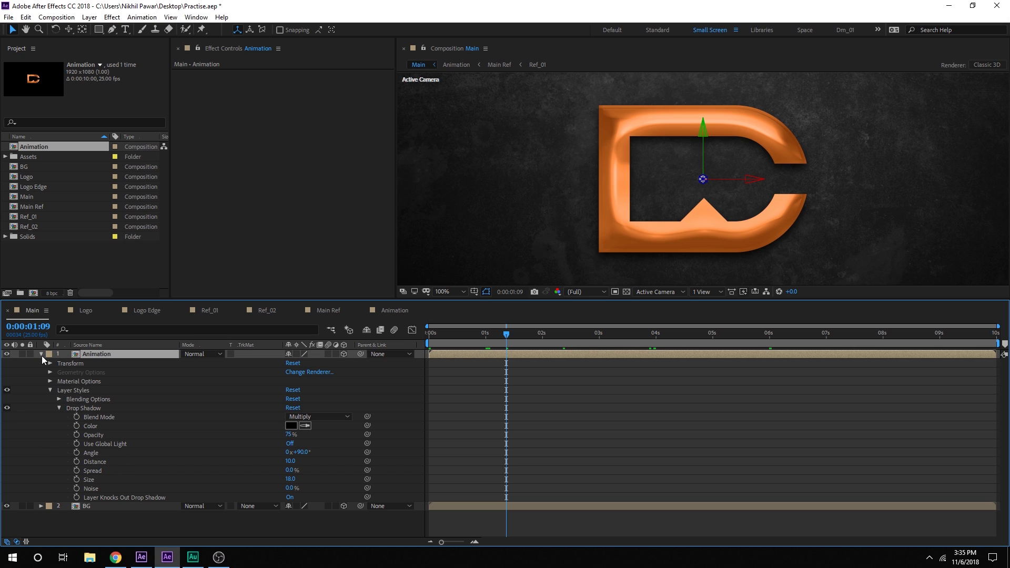
left_click(42, 354)
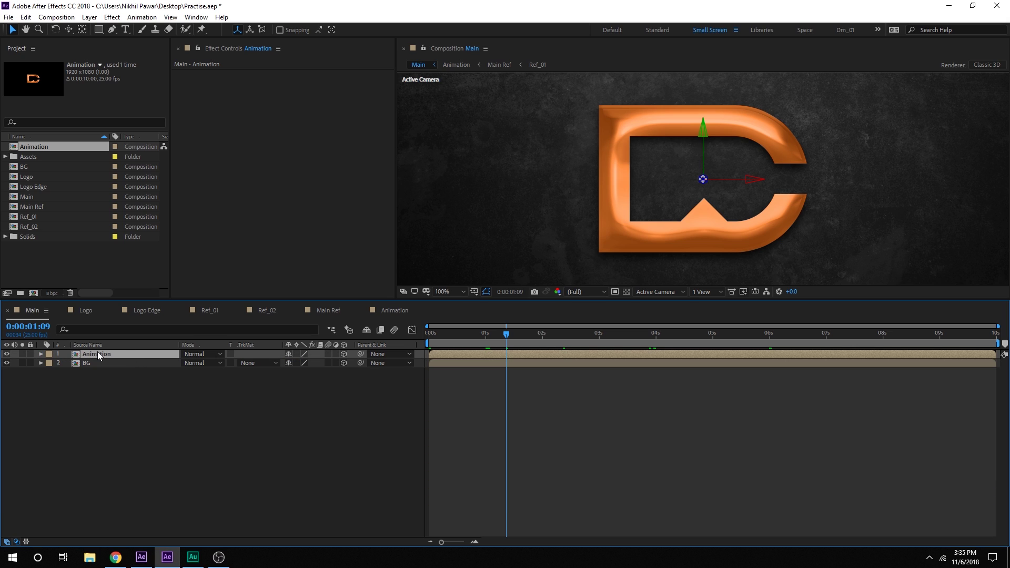
key("ctrl+d")
key("ctrl+d")
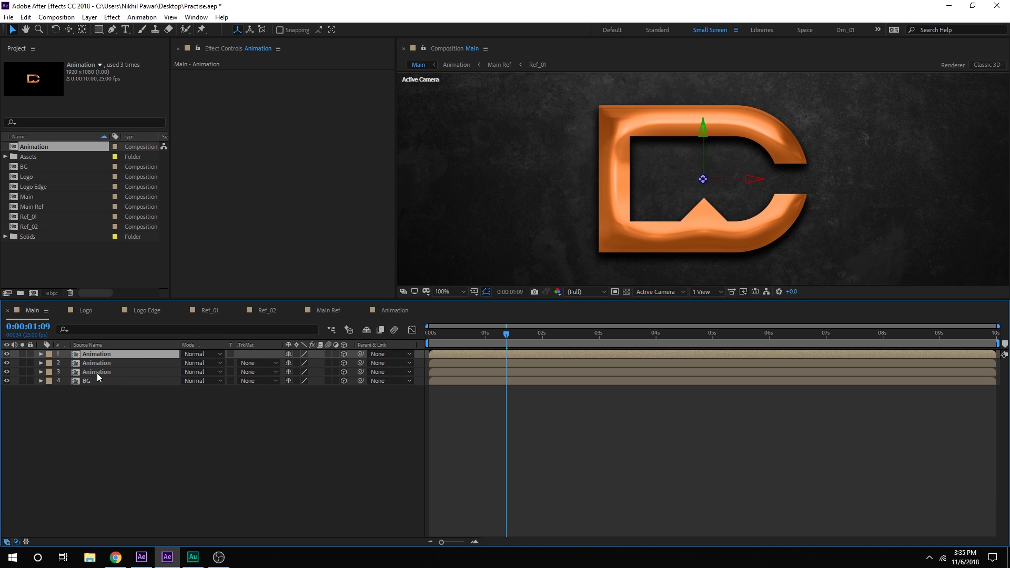
left_click(97, 373, "shift")
key("p")
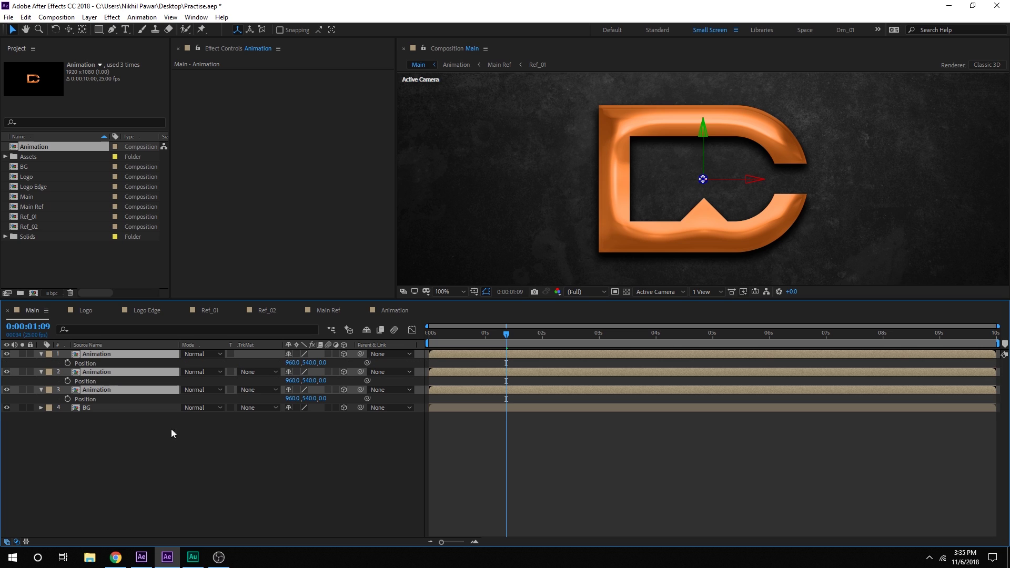
left_click(191, 442)
Step: Set two copies to Z -4 and -3 and move the Z -4 copy to the top
left_click(324, 380)
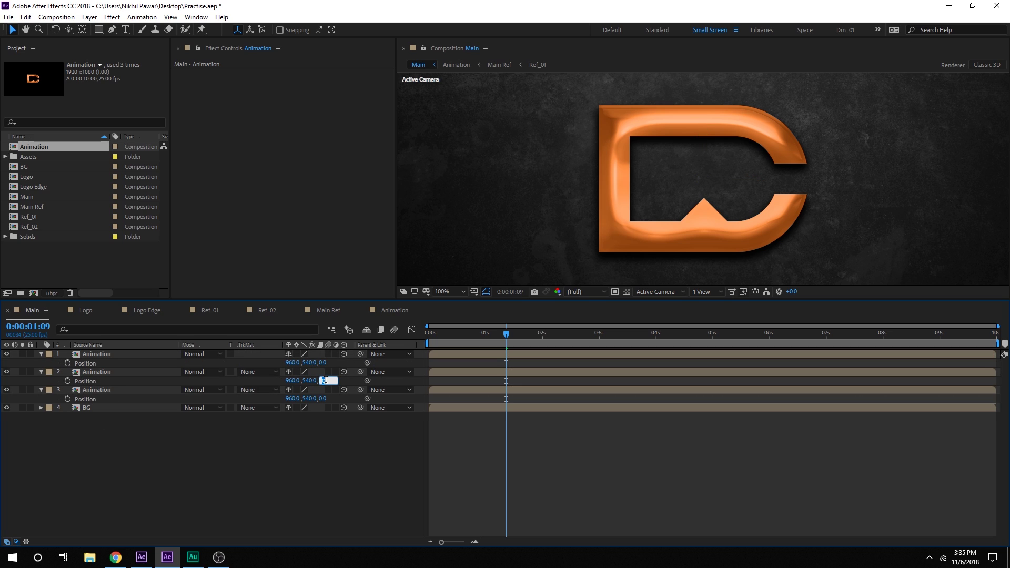
type("-4")
key("Return")
left_click(322, 362)
type("-3")
key("Return")
left_click(173, 354)
left_click(148, 372)
left_click_drag(100, 372, 106, 353)
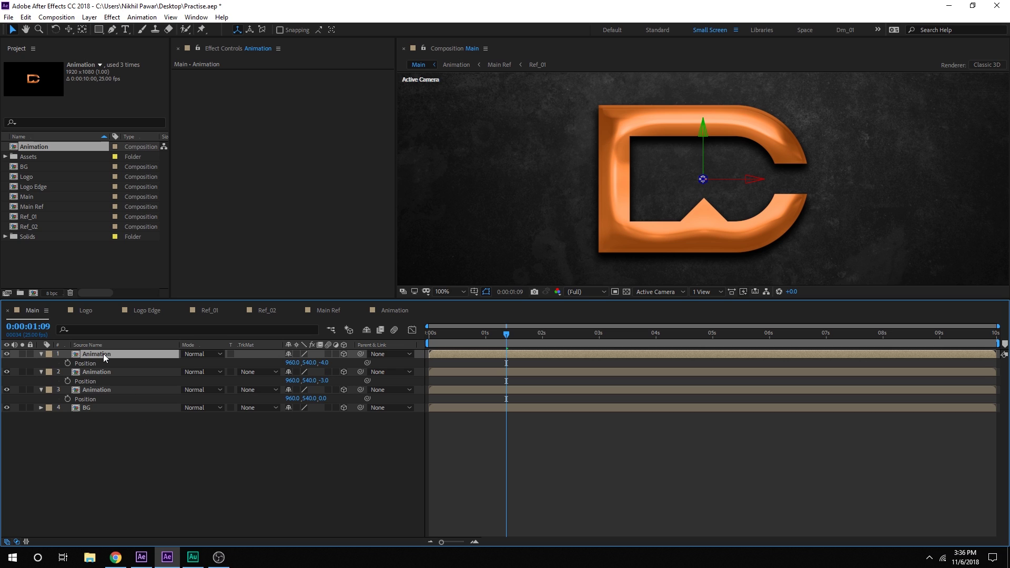
Step: Turn off the drop shadow on the top two Animation copies
key("u")
key("u")
left_click(7, 391)
left_click(105, 426)
key("u")
key("u")
key("u")
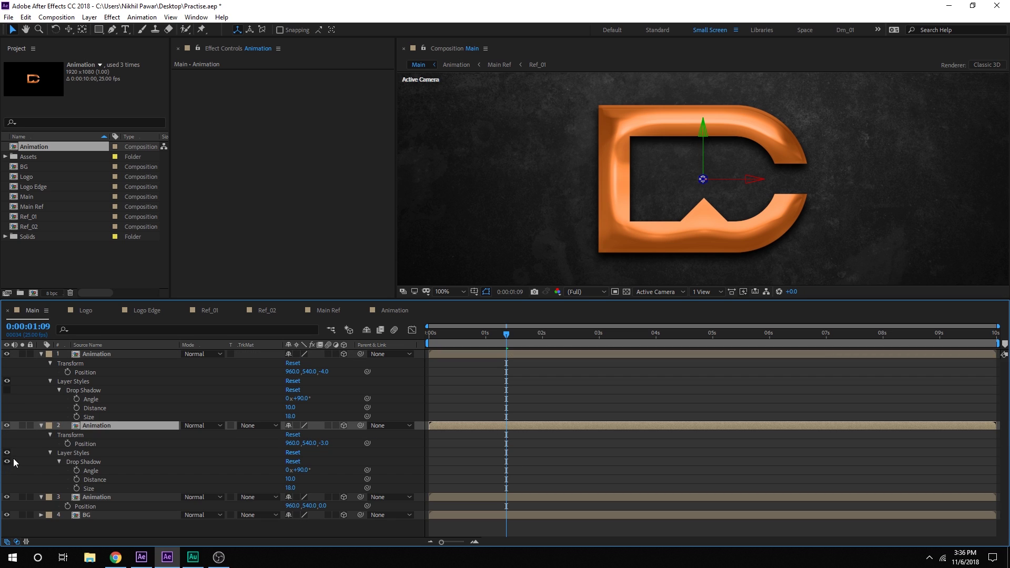
left_click(8, 462)
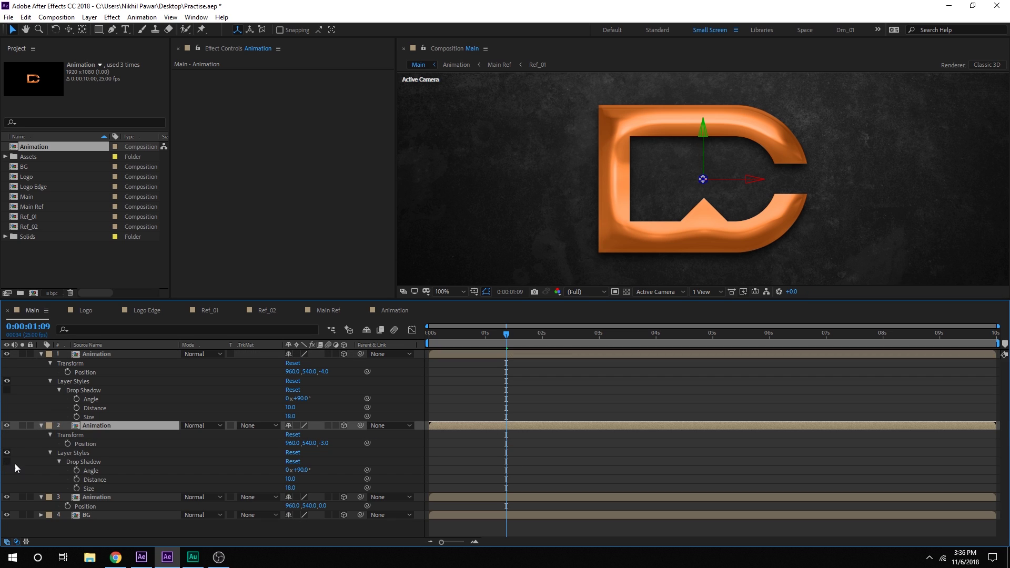
left_click(40, 354)
left_click(40, 363)
left_click(91, 447)
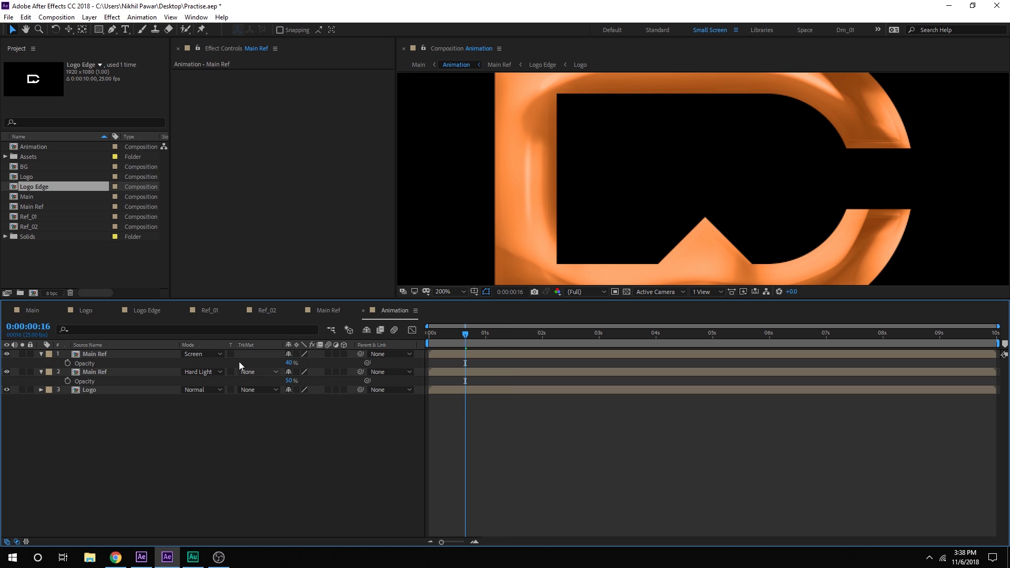
Step: In Main Ref, apply CC Blobbylize to the Ref_02 layer
left_click(323, 309)
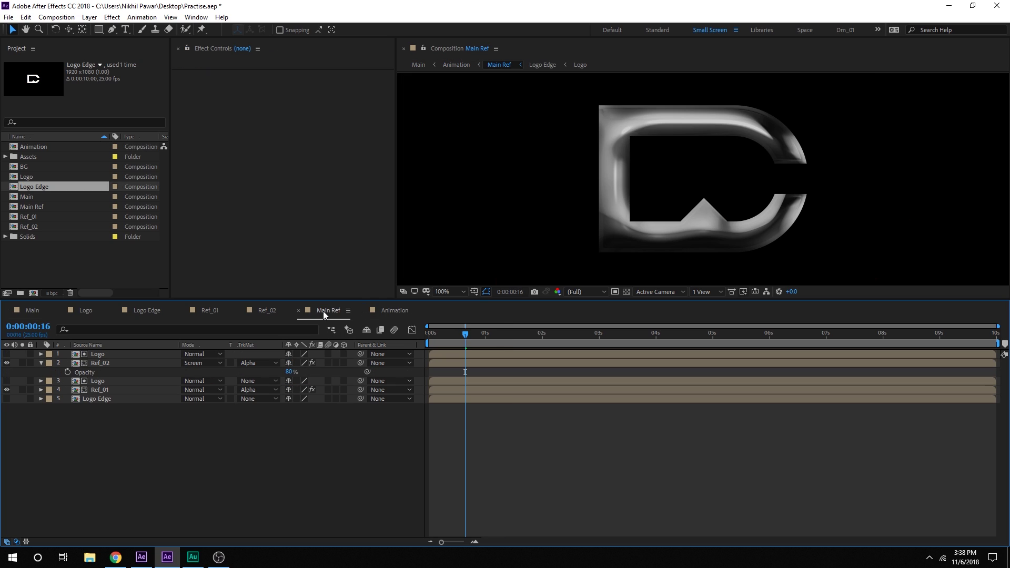
left_click(41, 363)
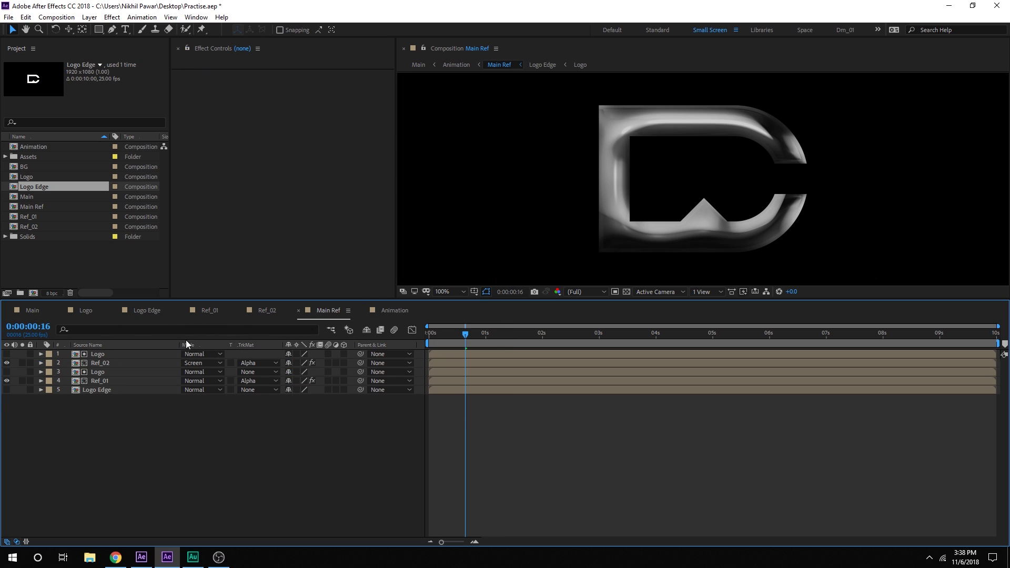
left_click(113, 363)
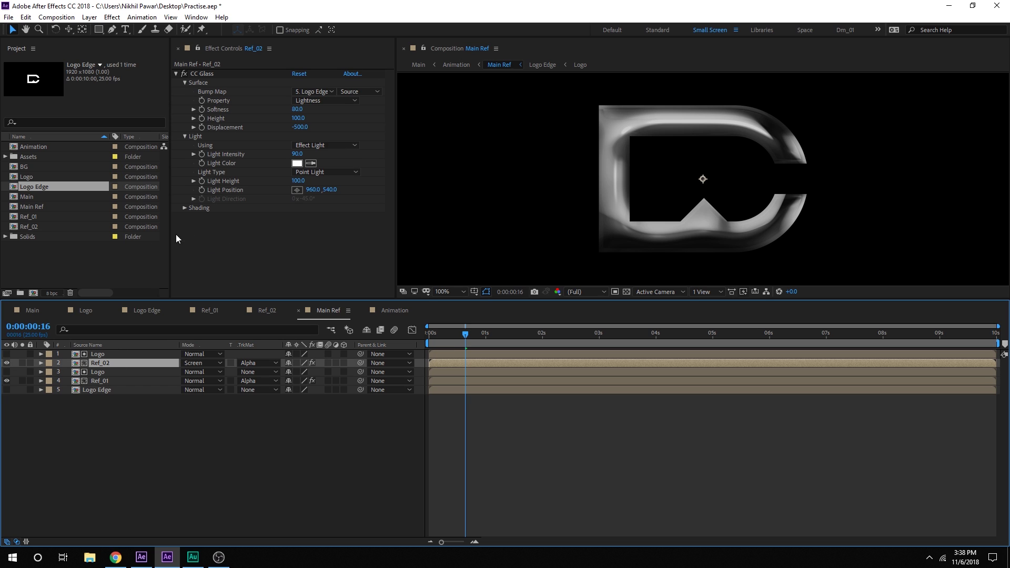
key("ctrl+space")
type("cc")
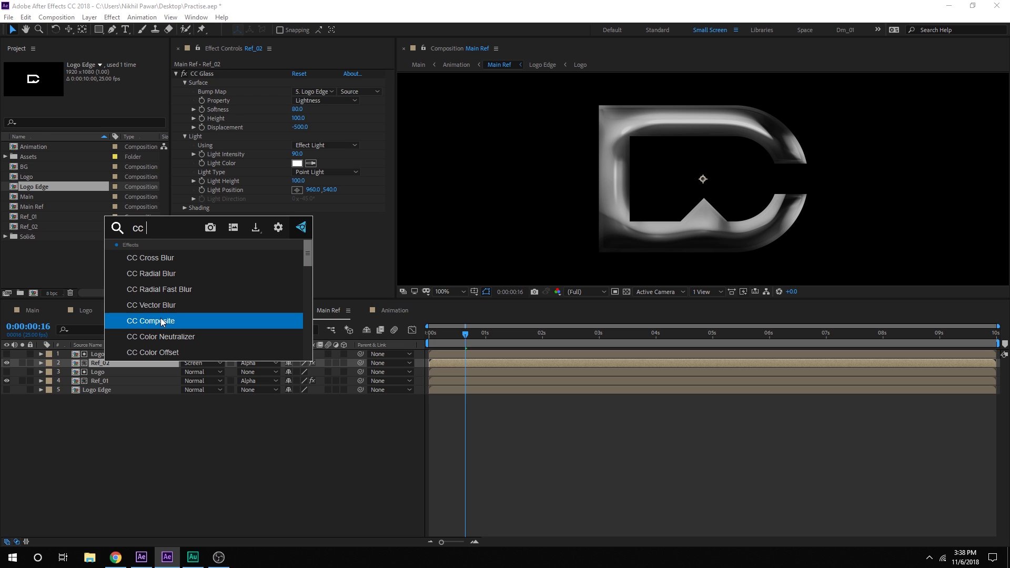
type("b")
left_click(171, 286)
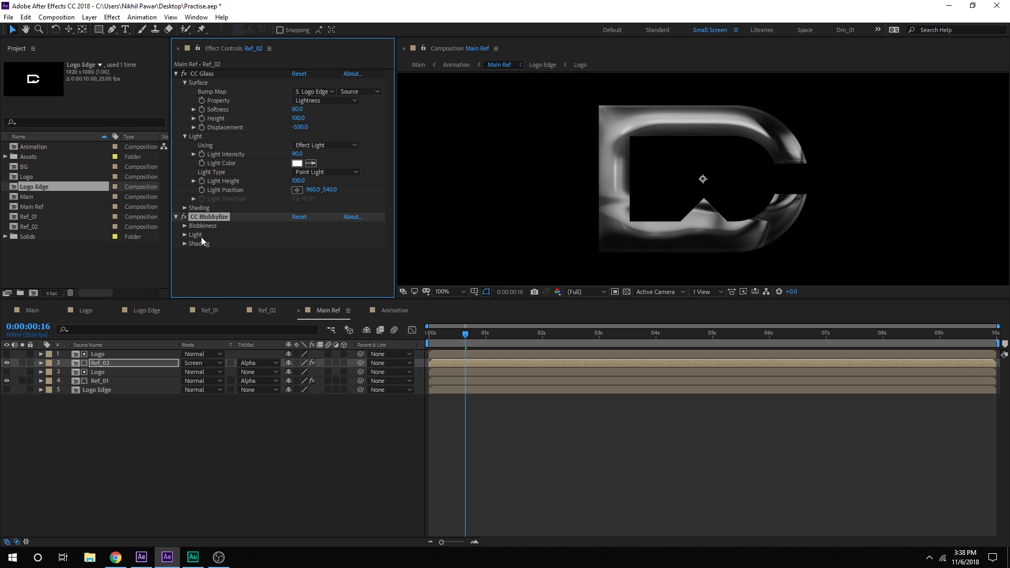
Step: Set CC Blobbylize's Blob Layer to Logo Edge
left_click(184, 226)
left_click_drag(213, 299, 208, 363)
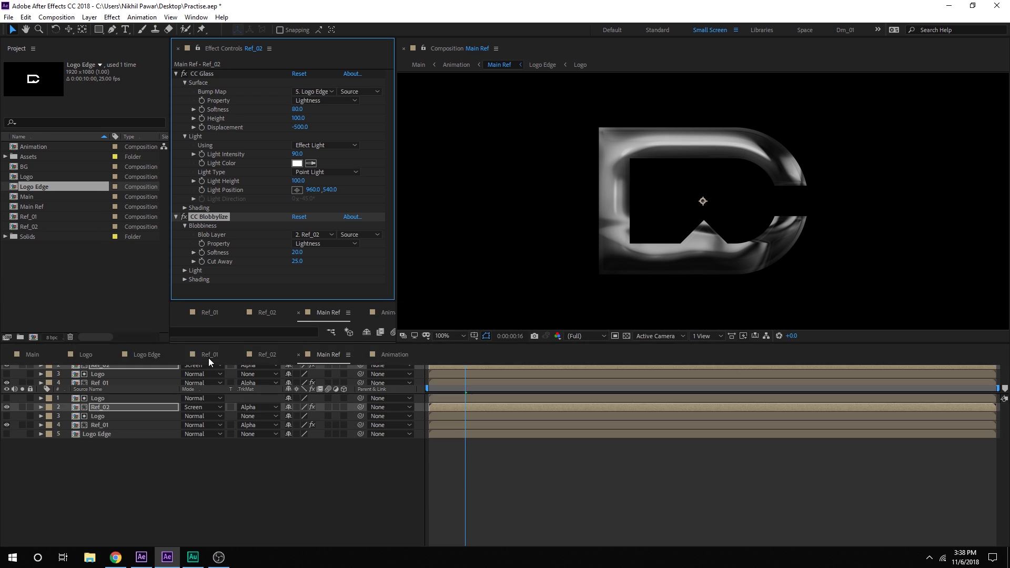
left_click(296, 235)
left_click(322, 307)
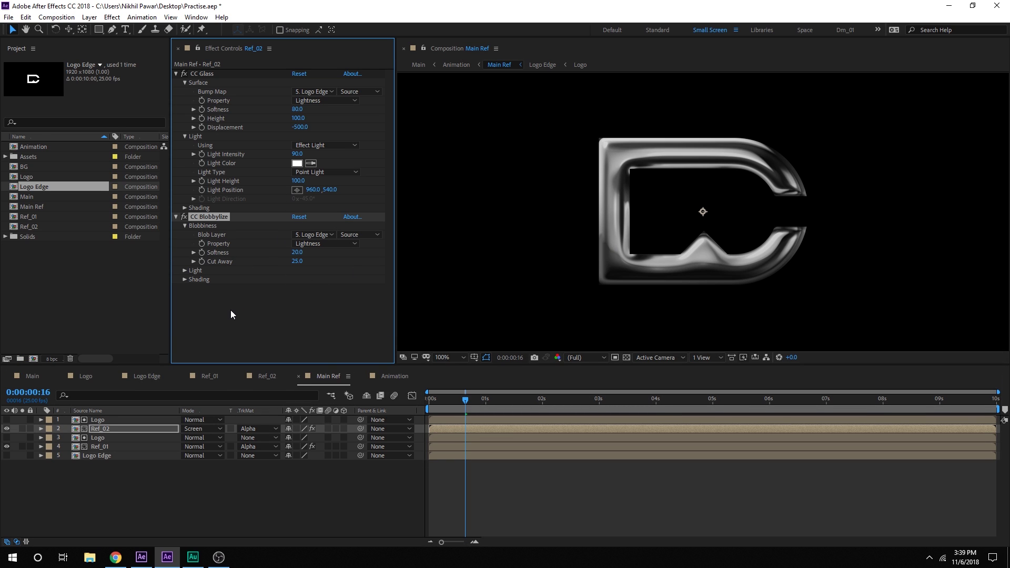
Step: Set Blobbiness Softness to 0 and Cut Away to 0
left_click_drag(297, 253, 297, 255)
left_click(298, 253)
type("0")
key("Tab")
type("0")
left_click(298, 302)
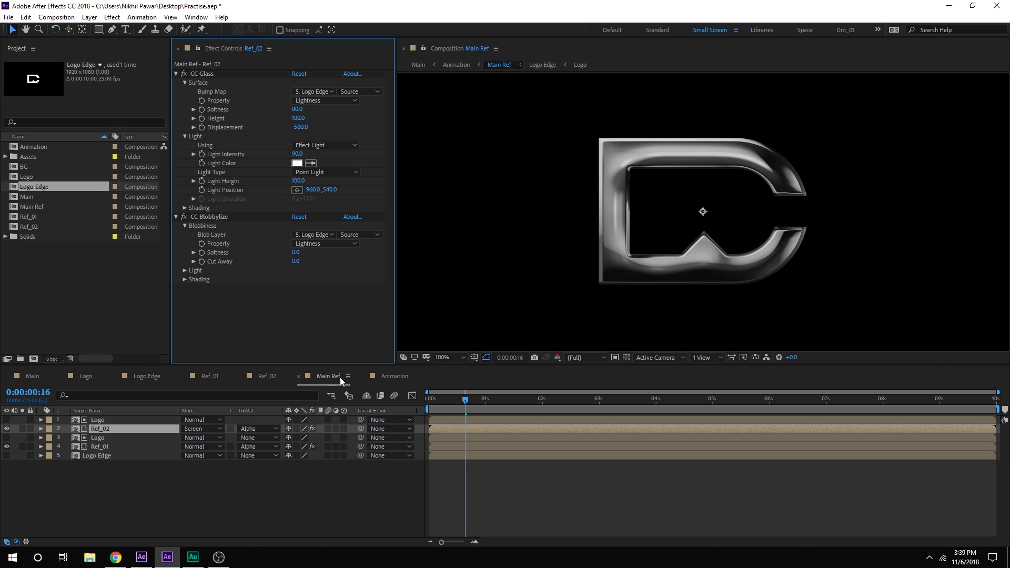
Step: Set Logo Edge's Simple Choker Choke Matte to 5, then view Main at 100%
left_click(148, 377)
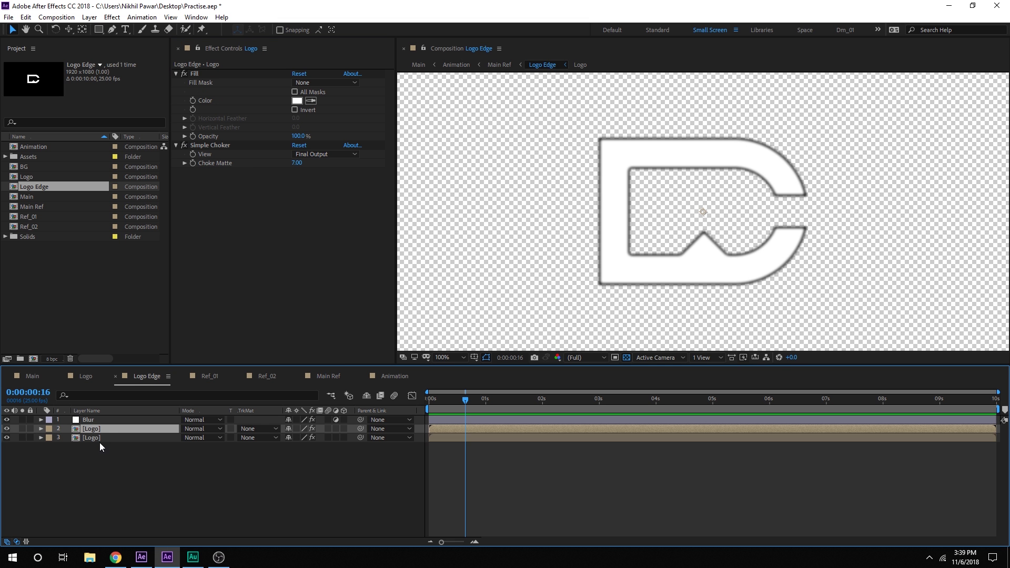
left_click(296, 163)
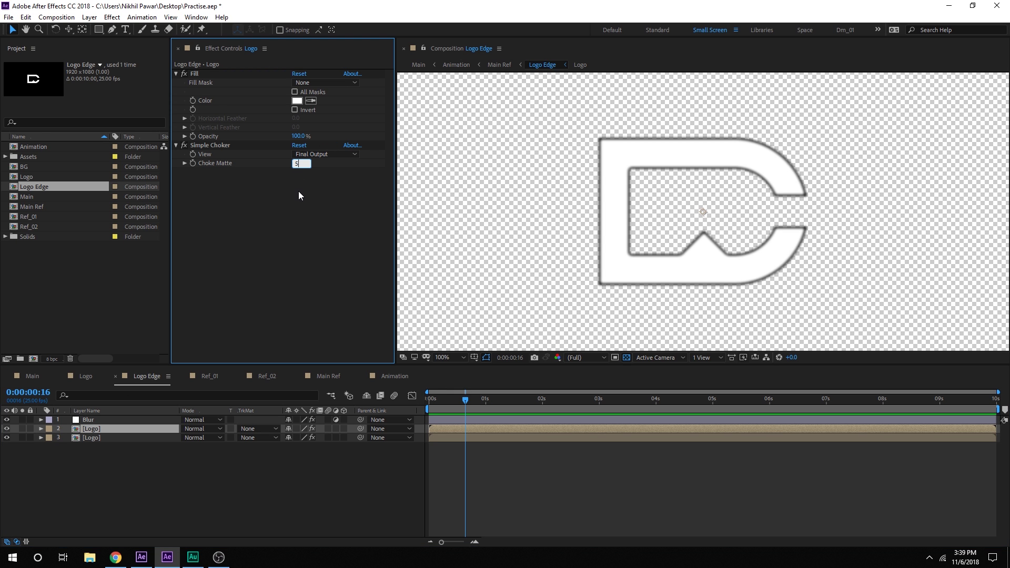
key("Return")
left_click(32, 377)
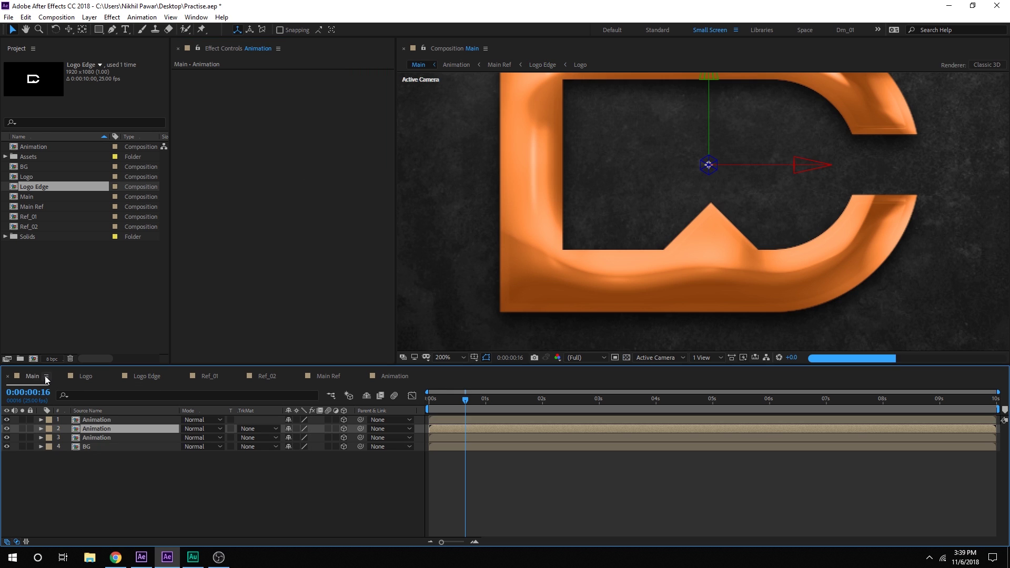
key("comma")
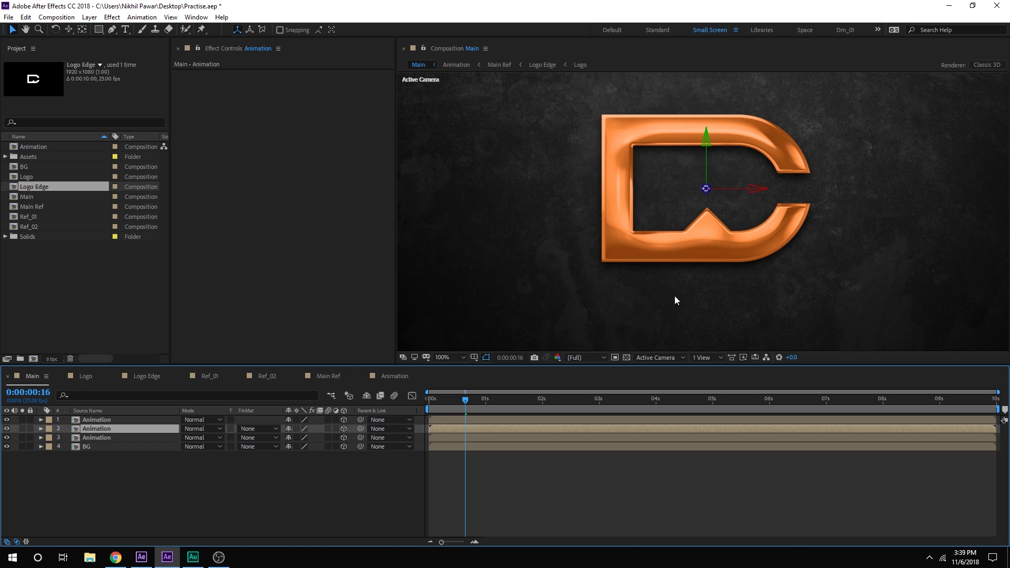
left_click(124, 470)
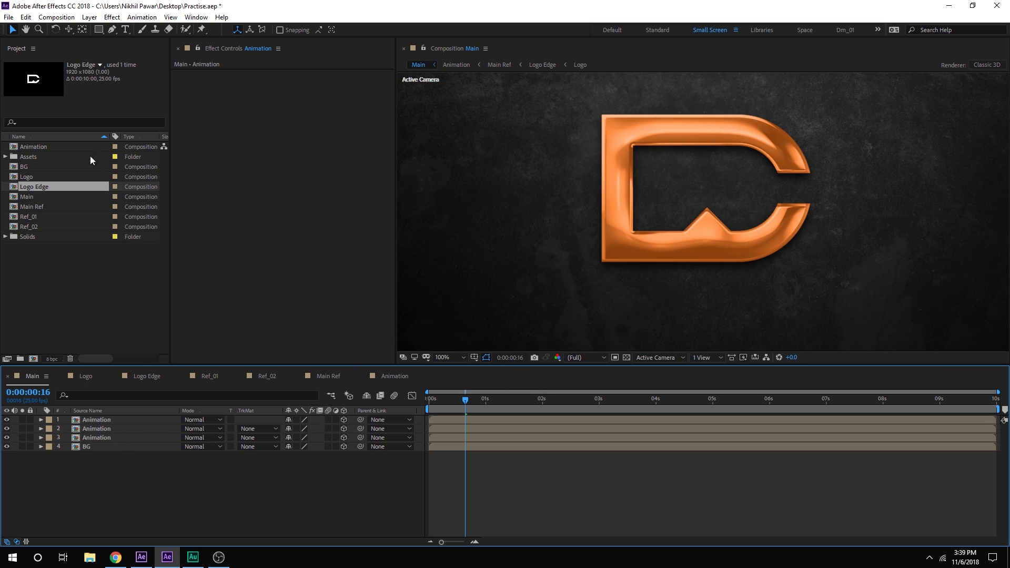
Step: Add an 80mm camera, Camera 1, to the Main comp
right_click(131, 488)
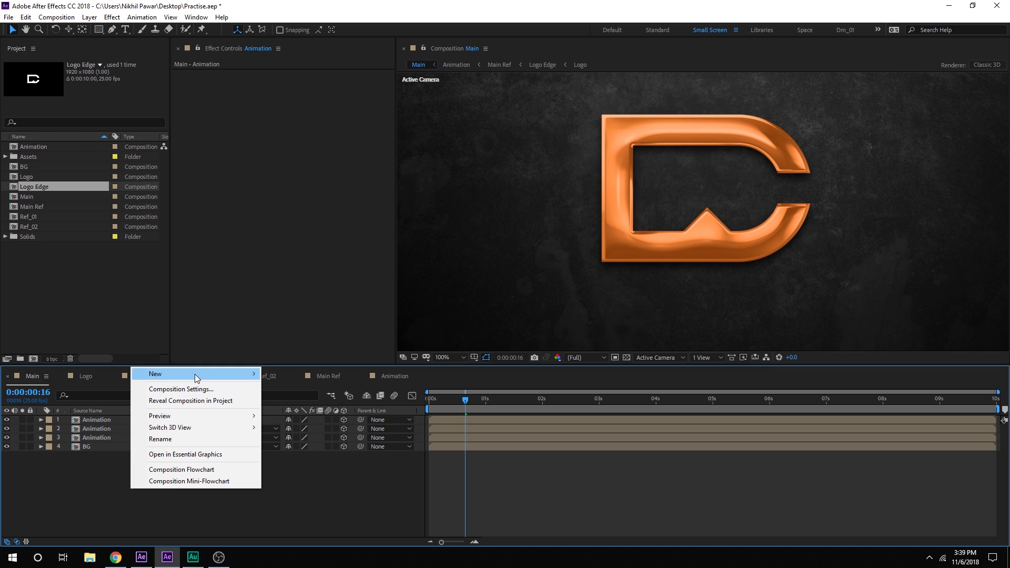
mouse_move(195, 374)
left_click(305, 425)
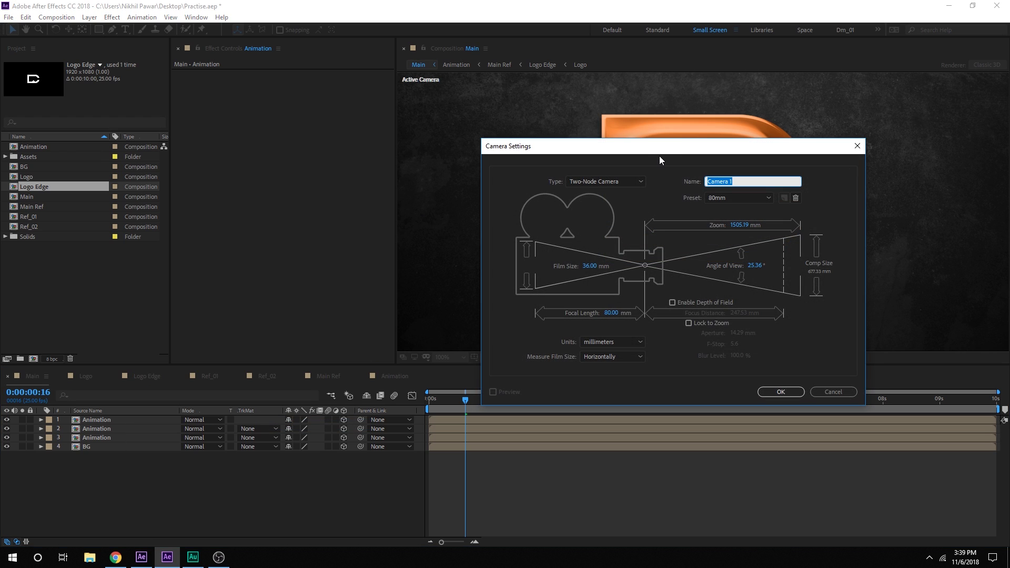
left_click_drag(658, 152, 404, 98)
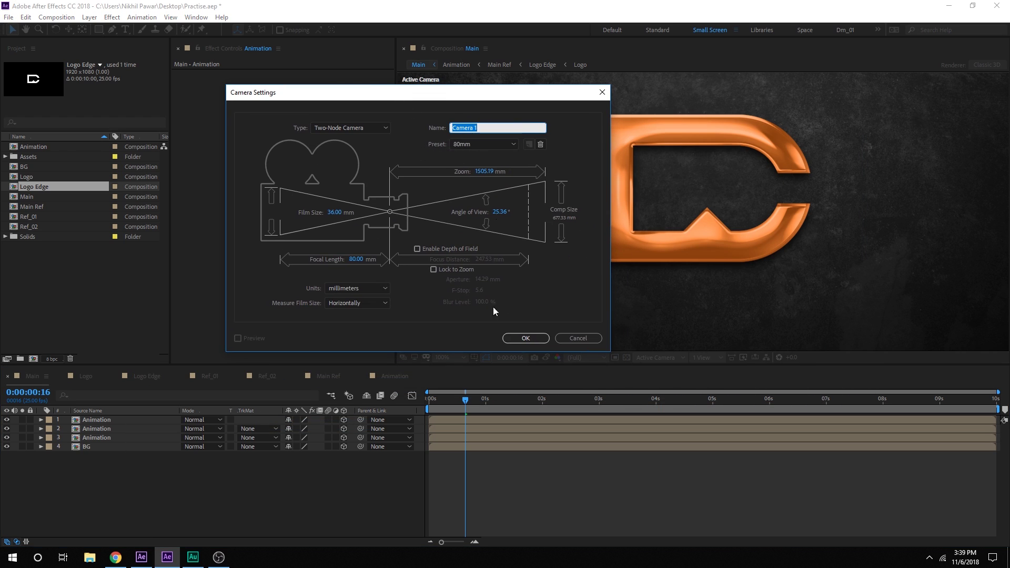
left_click(518, 334)
Step: Add a 3D null named Cam_Control and parent Camera 1 to it
right_click(121, 501)
mouse_move(175, 388)
left_click(289, 449)
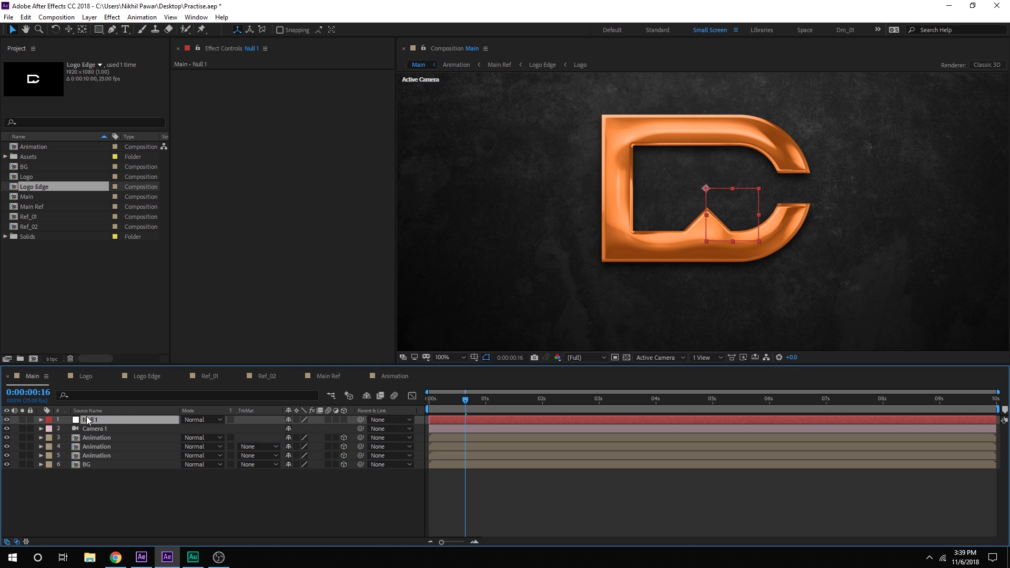
key("Return")
type("Cam")
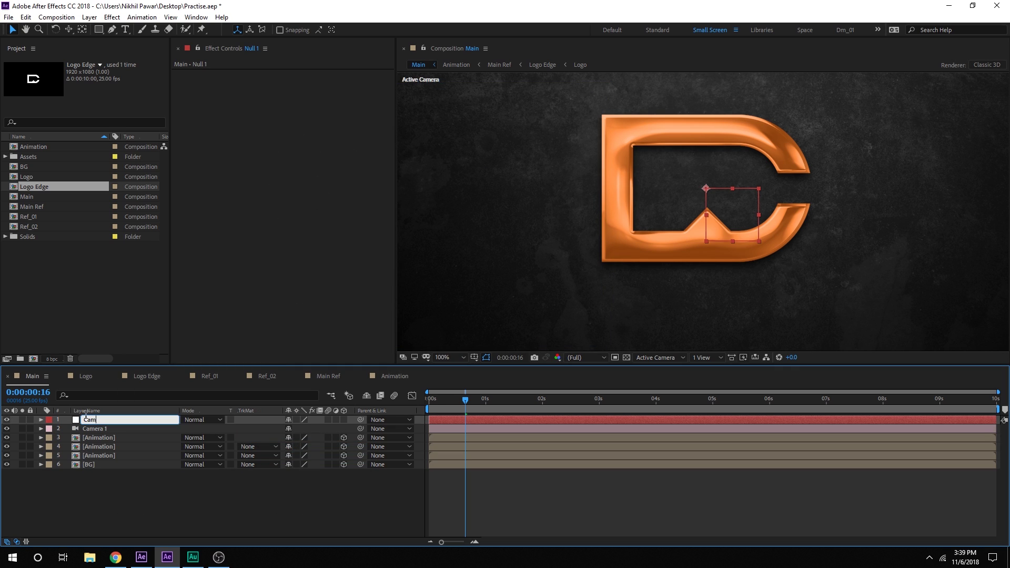
type("_Control")
key("Return")
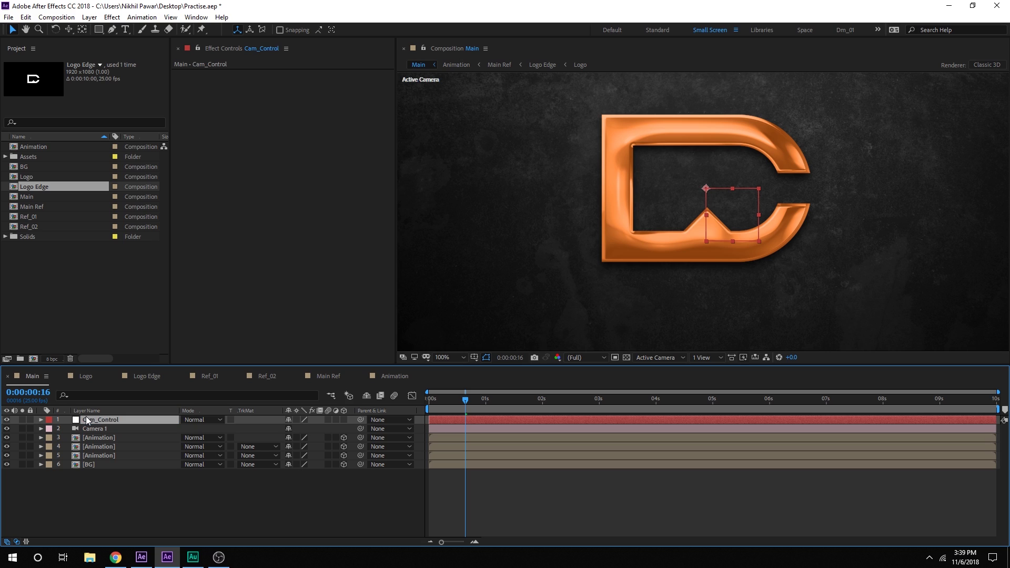
left_click(344, 419)
left_click_drag(361, 429, 106, 421)
Step: Rotate the Cam_Control null to X Rotation 25° and Y Rotation 35°
key("comma")
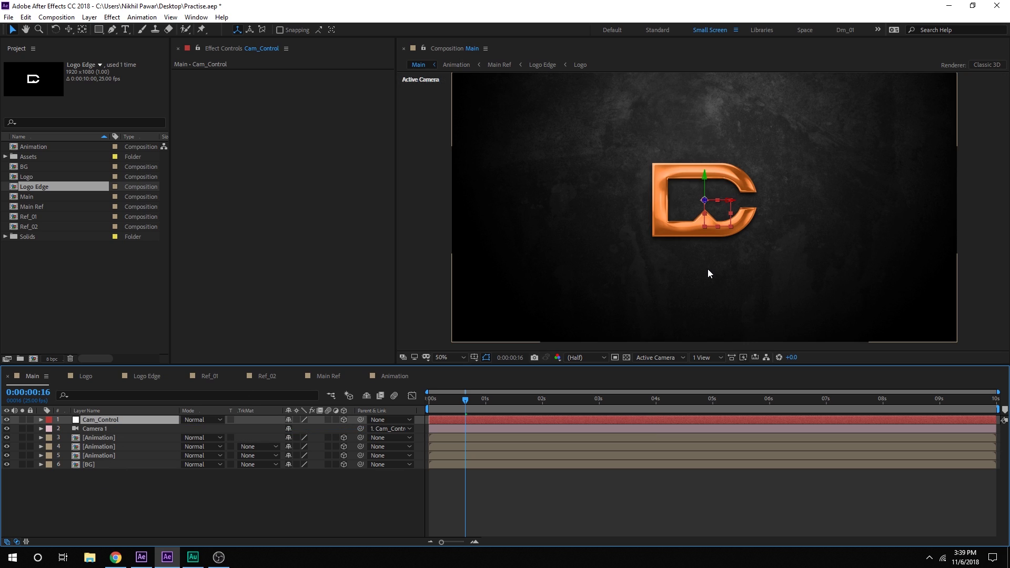
key("r")
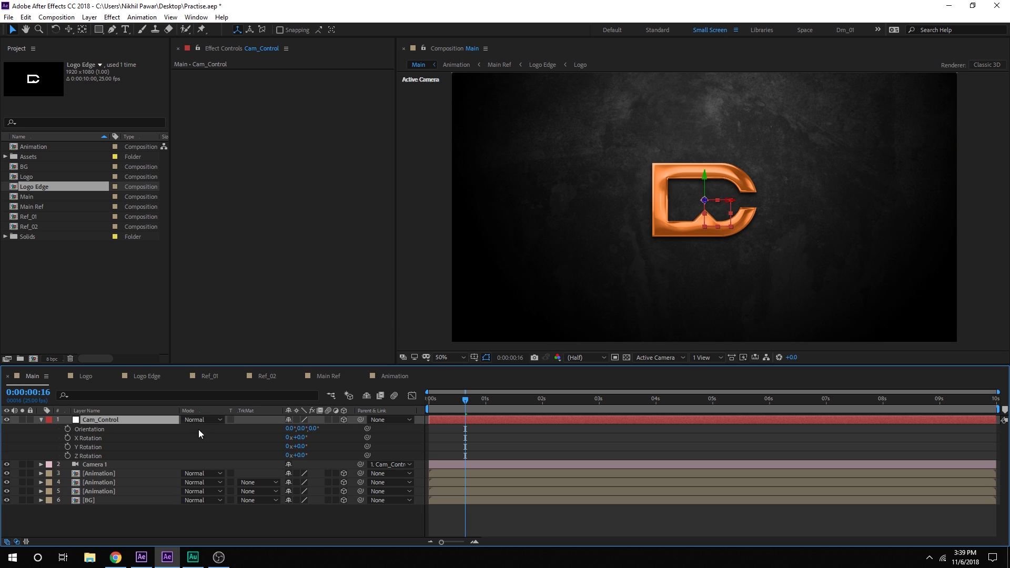
left_click(298, 438)
type("35")
key("BackSpace")
key("BackSpace")
type("25")
left_click(339, 443)
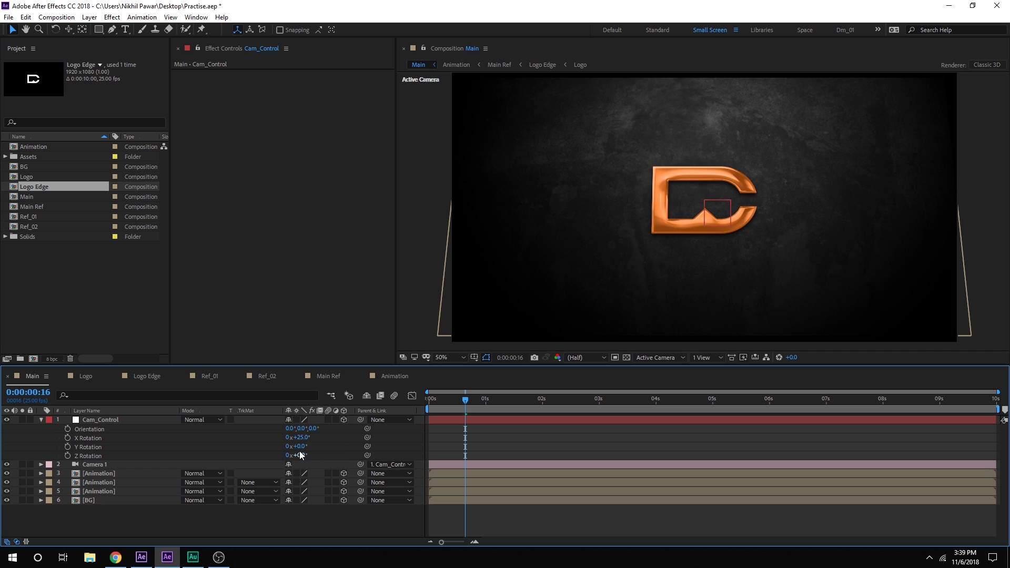
left_click(304, 447)
type("35")
left_click(337, 442)
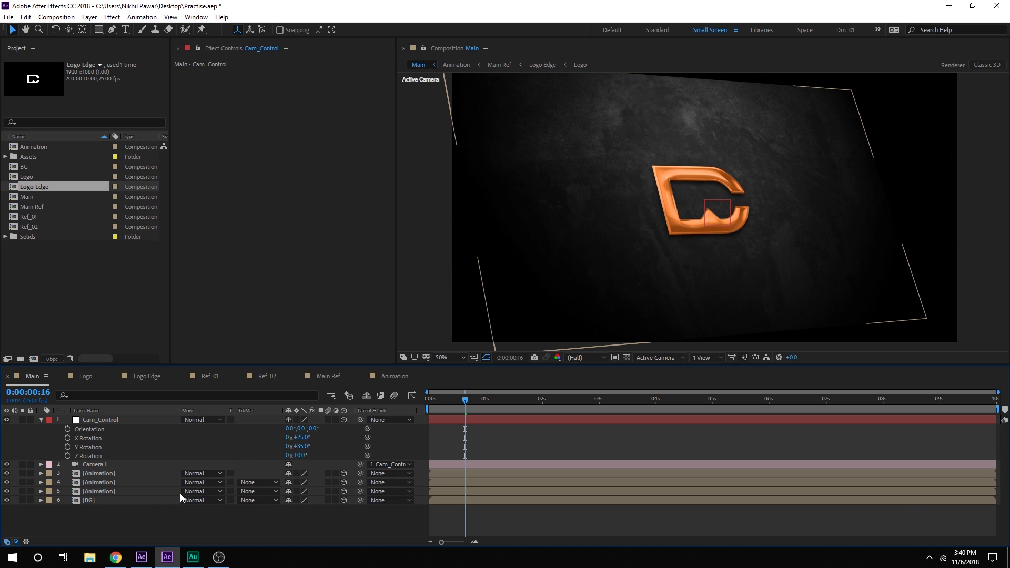
left_click(106, 421)
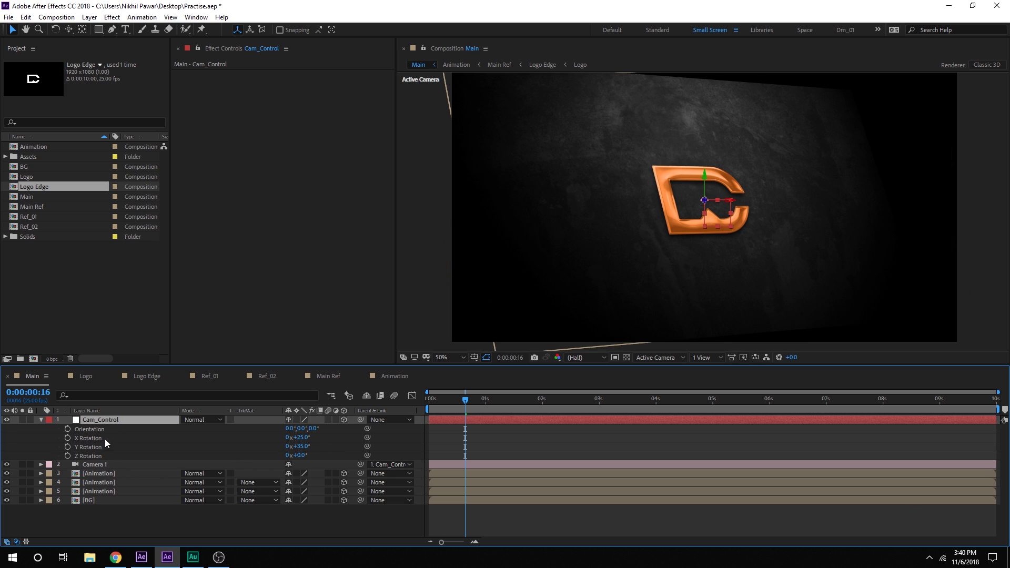
Step: Set Cam_Control's Position to 703, 676, -300
key("p")
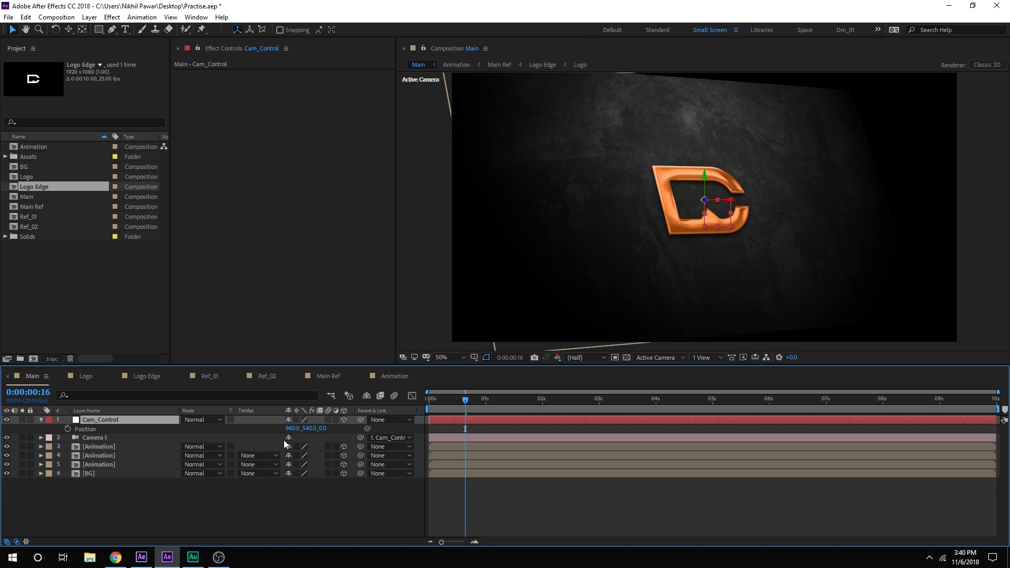
left_click_drag(295, 429, 335, 428)
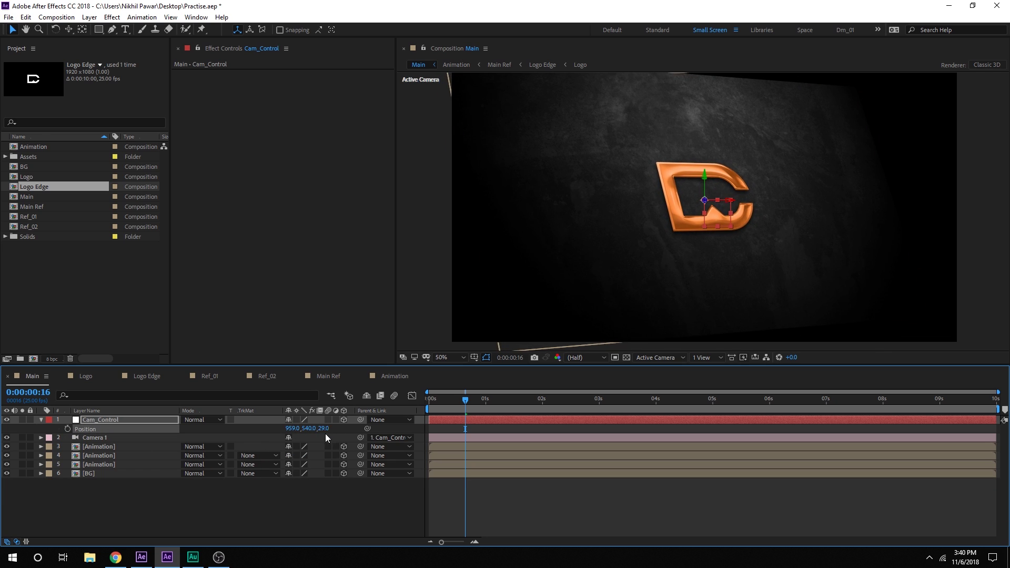
left_click(324, 429)
type("-300")
key("Return")
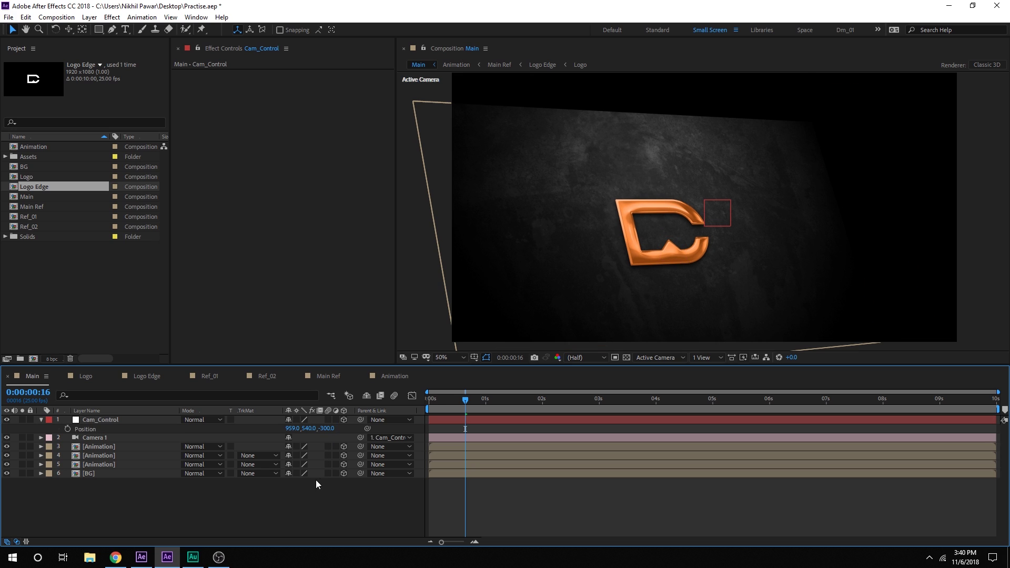
left_click_drag(309, 428, 354, 413)
left_click_drag(289, 428, 147, 424)
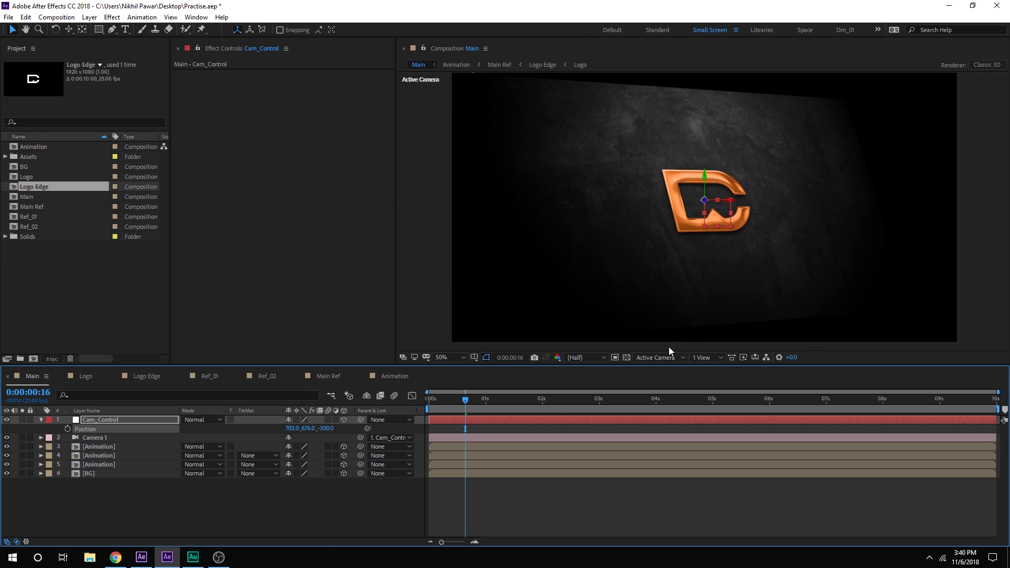
Step: Reframe the tilted logo by dollying, orbiting and tracking the camera
key("y")
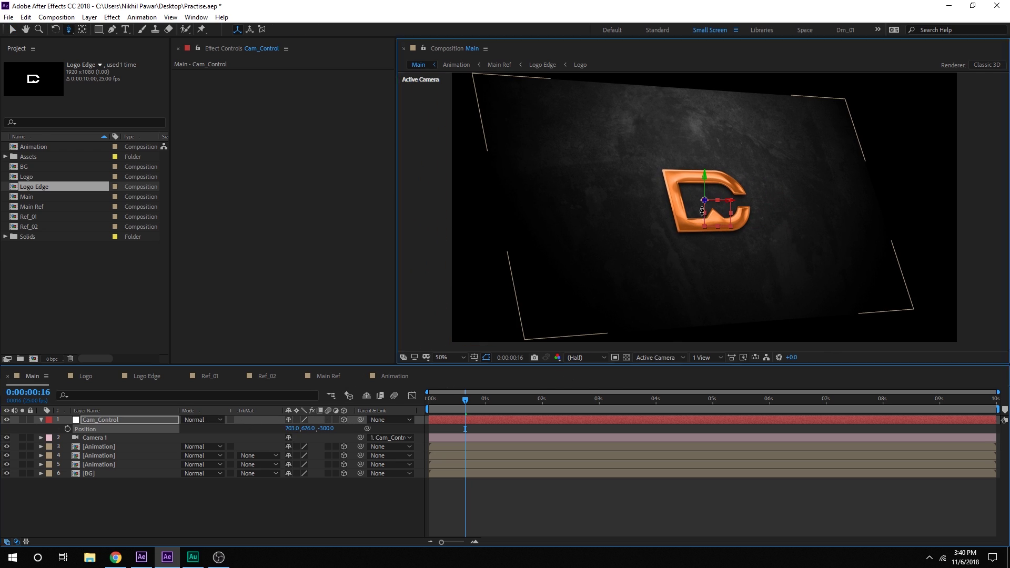
left_click_drag(708, 213, 718, 15)
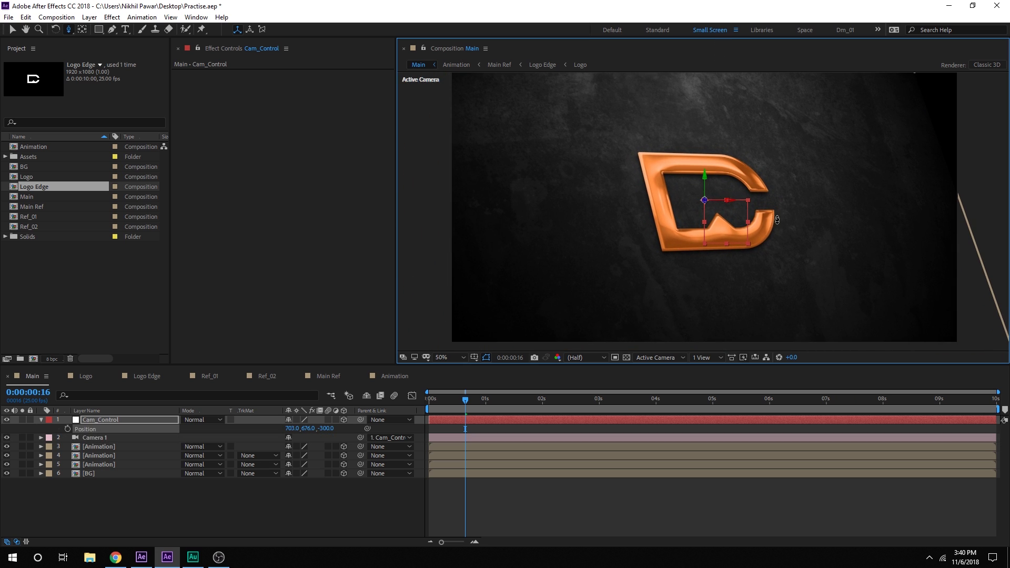
key("c")
mouse_move(705, 223)
left_mouse_down()
mouse_move(722, 215)
mouse_move(711, 220)
left_mouse_up()
key("c")
key("c")
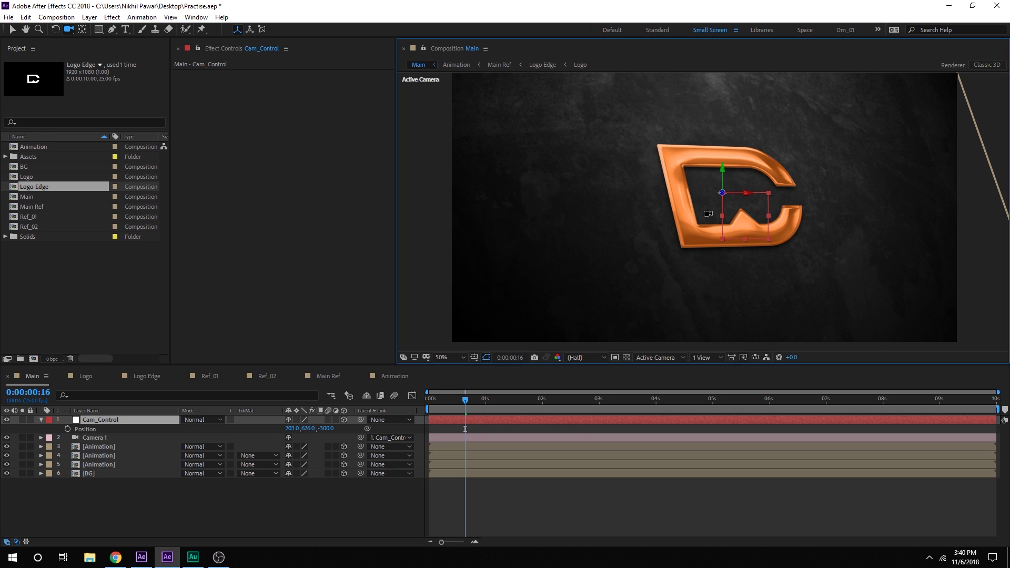
key("c")
left_click_drag(718, 204, 700, 208)
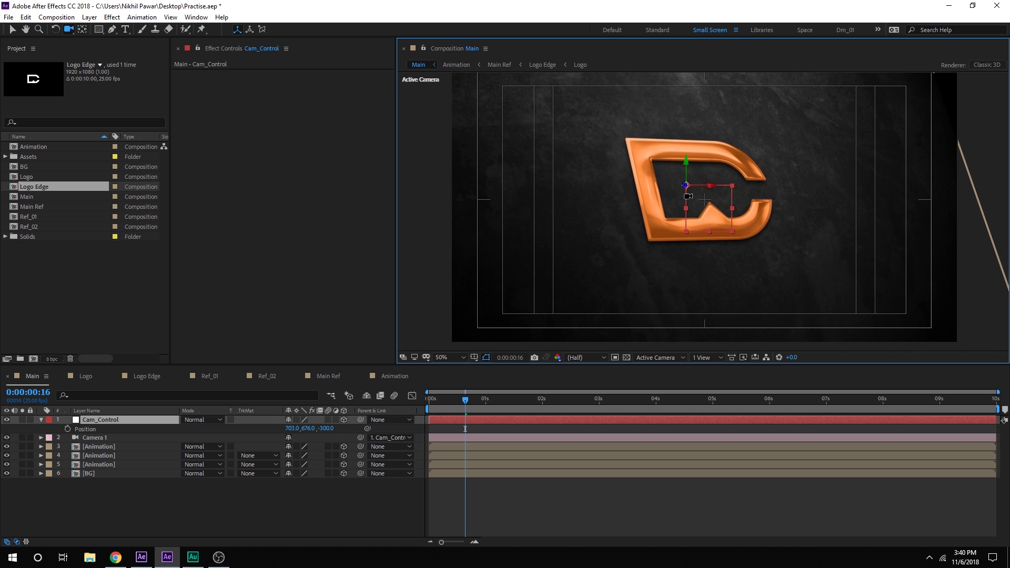
left_click_drag(687, 197, 693, 197)
key("c")
left_click(319, 489)
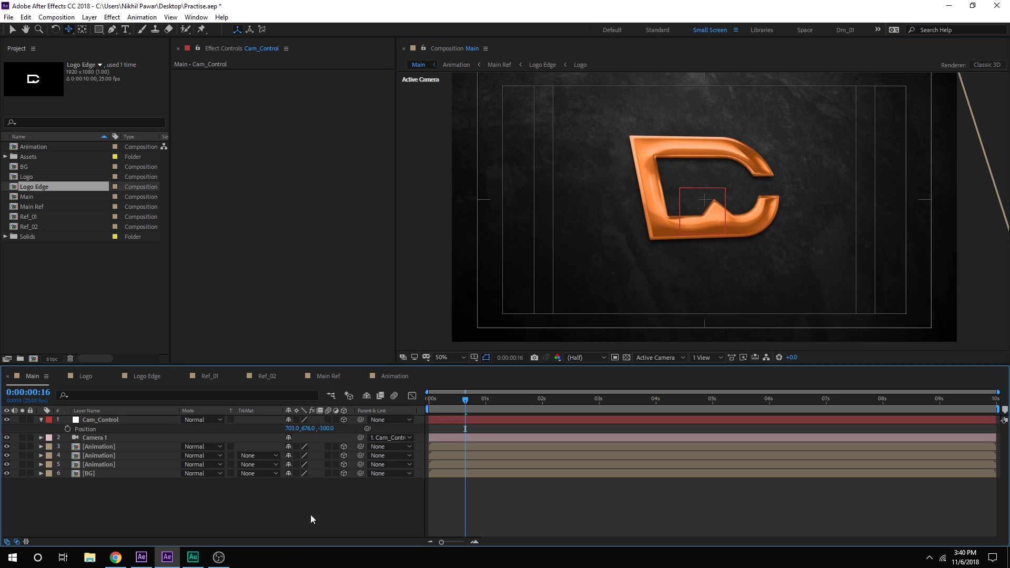
Step: Hide the safe-area guides and the Cam_Control null
key("apostrophe")
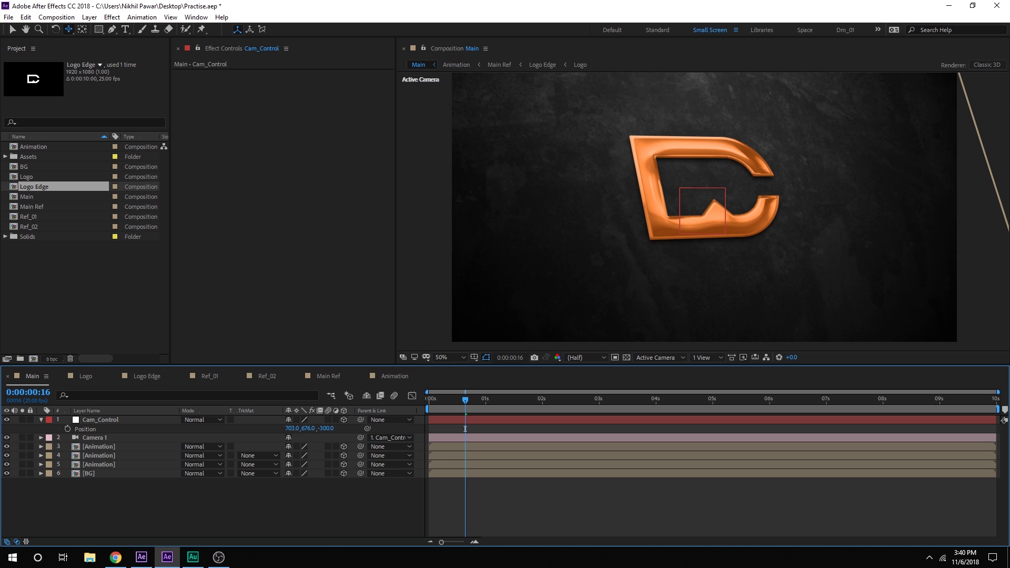
left_click(8, 420)
scroll(657, 264, "down", 2)
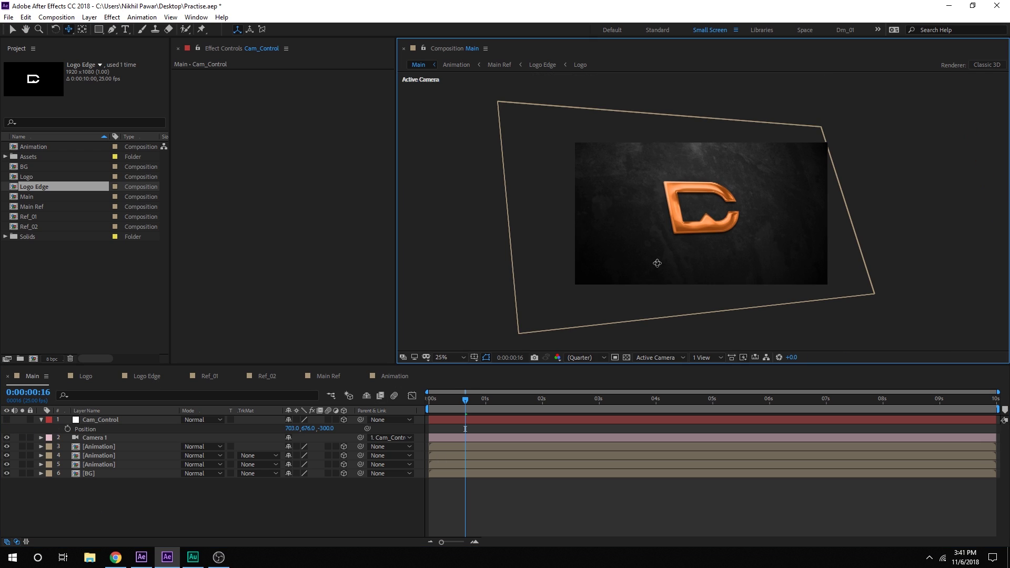
scroll(657, 264, "up", 2)
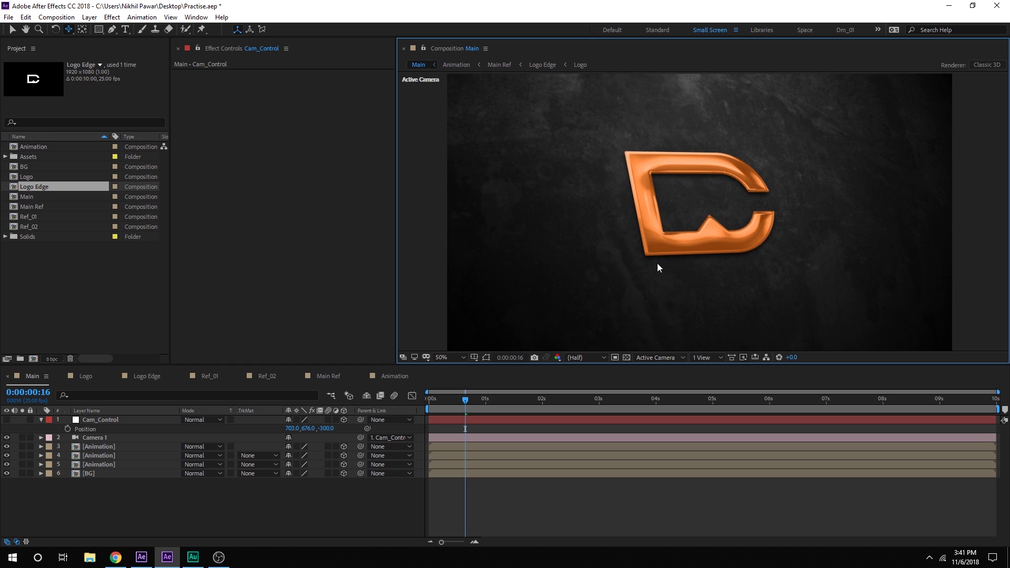
Step: Keyframe Cam_Control's Y Rotation from 35° at 0s to 0° at 4s
left_click(118, 420)
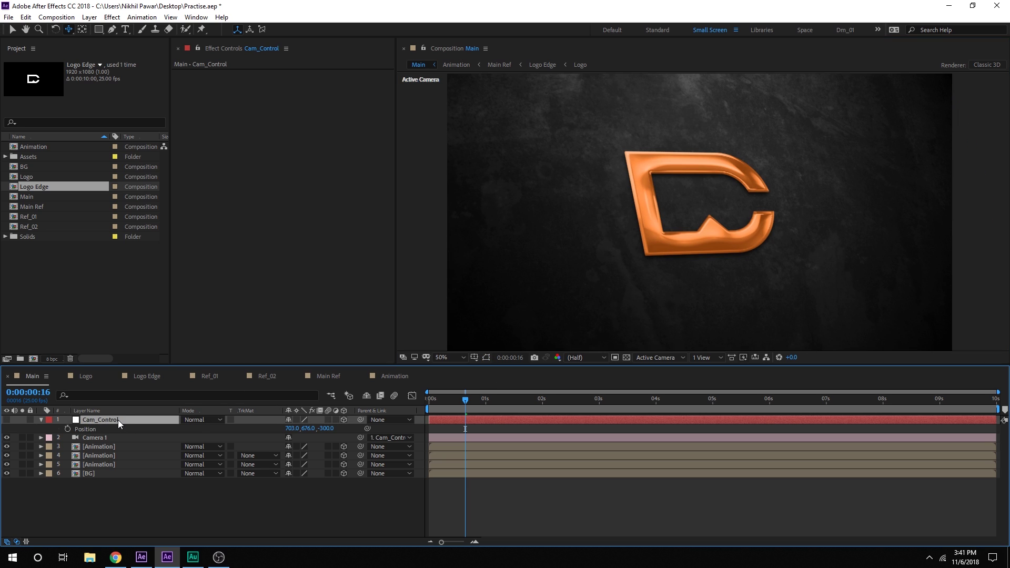
key("r")
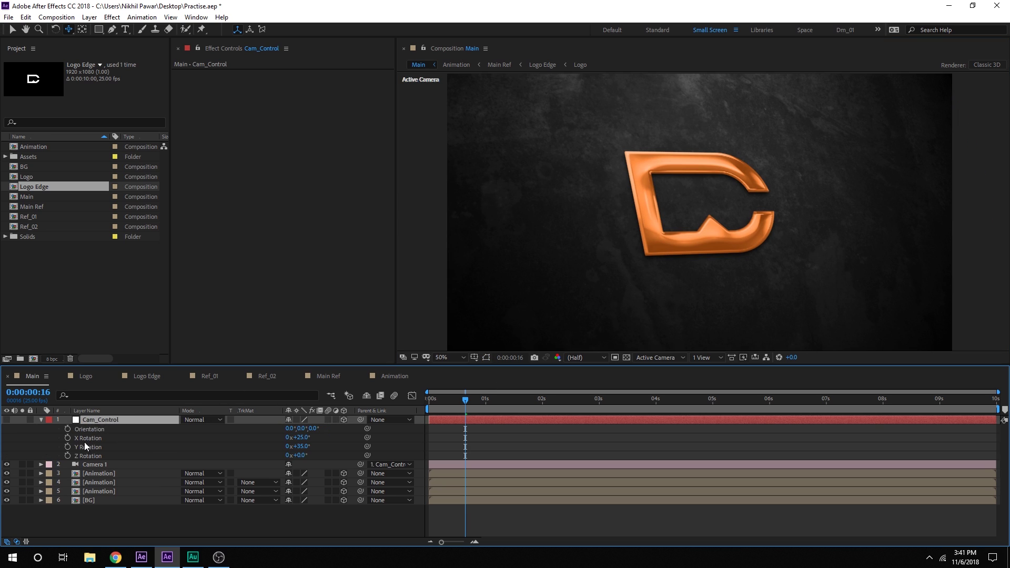
left_click_drag(442, 403, 413, 405)
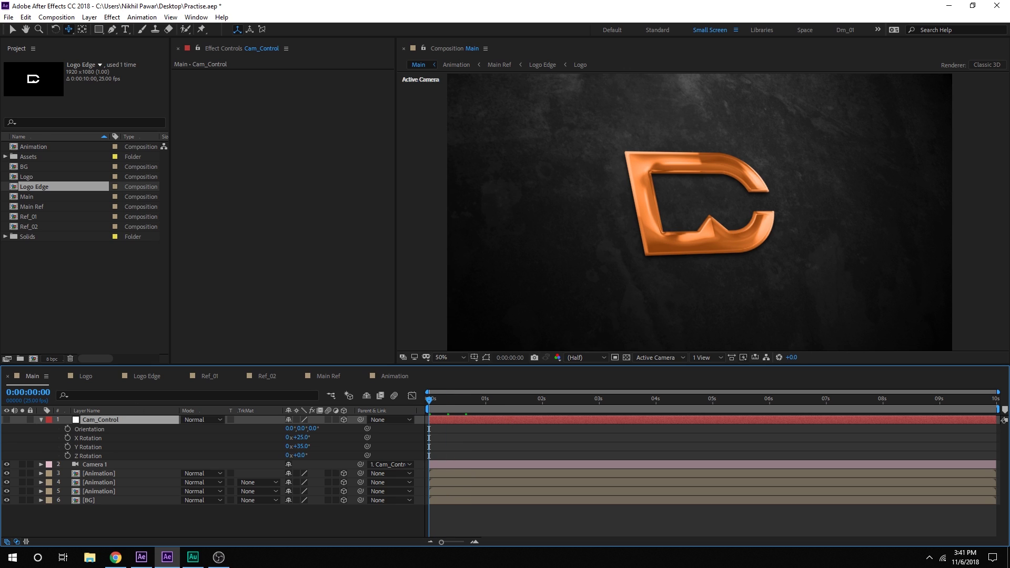
left_click(68, 448)
left_click_drag(535, 404, 655, 409)
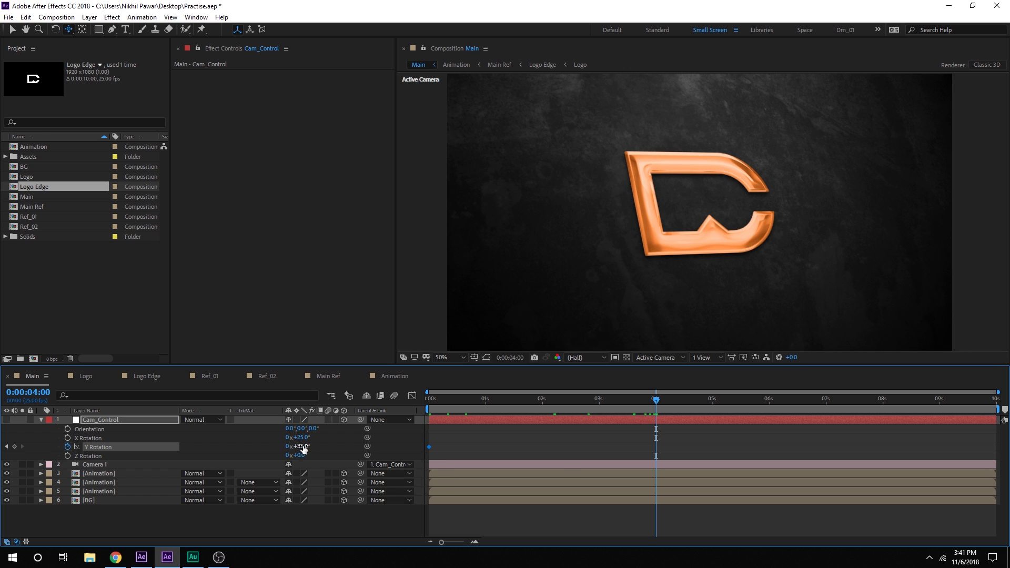
left_click_drag(296, 446, 299, 446)
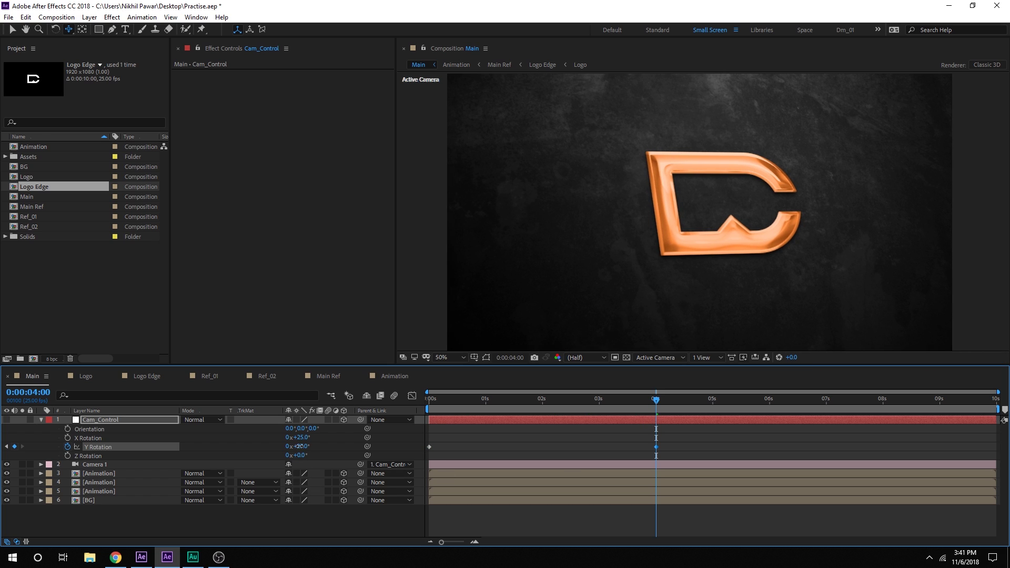
Step: Keyframe Cam_Control's Position at 0s and a shifted X at 4s, then preview the move
left_click(434, 402)
left_click(101, 421)
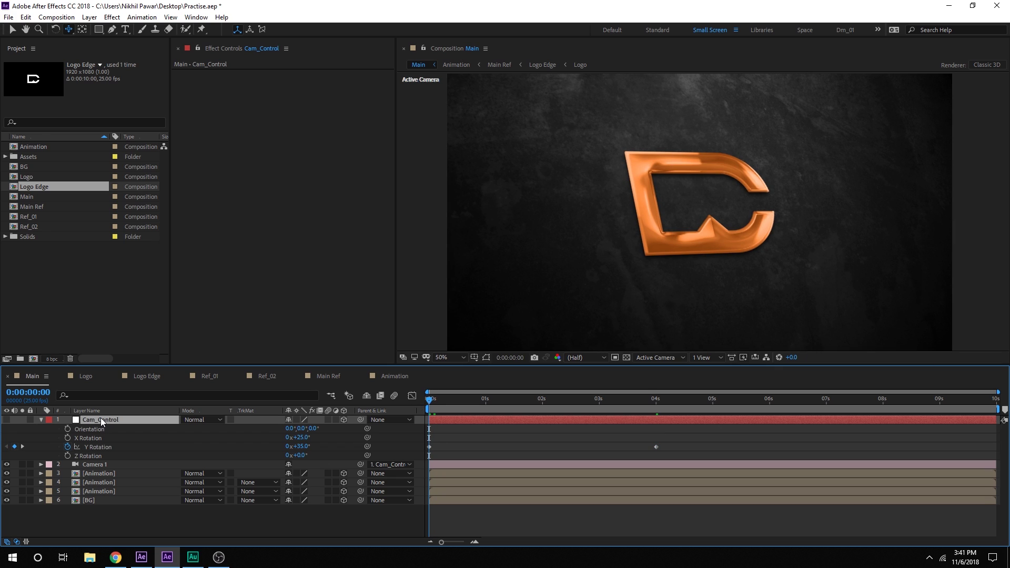
key("p")
left_click(67, 429)
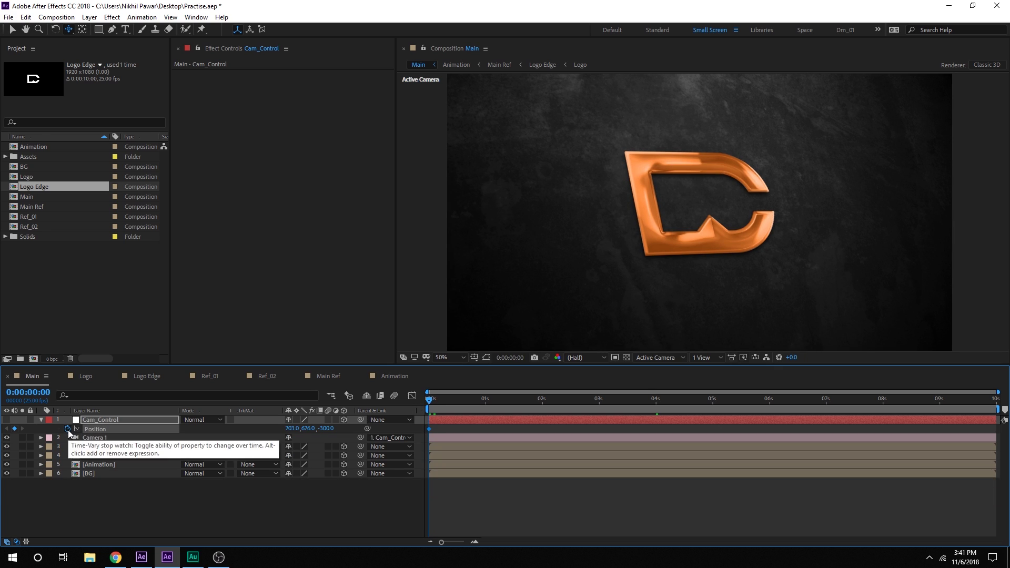
key("u")
left_click(649, 406)
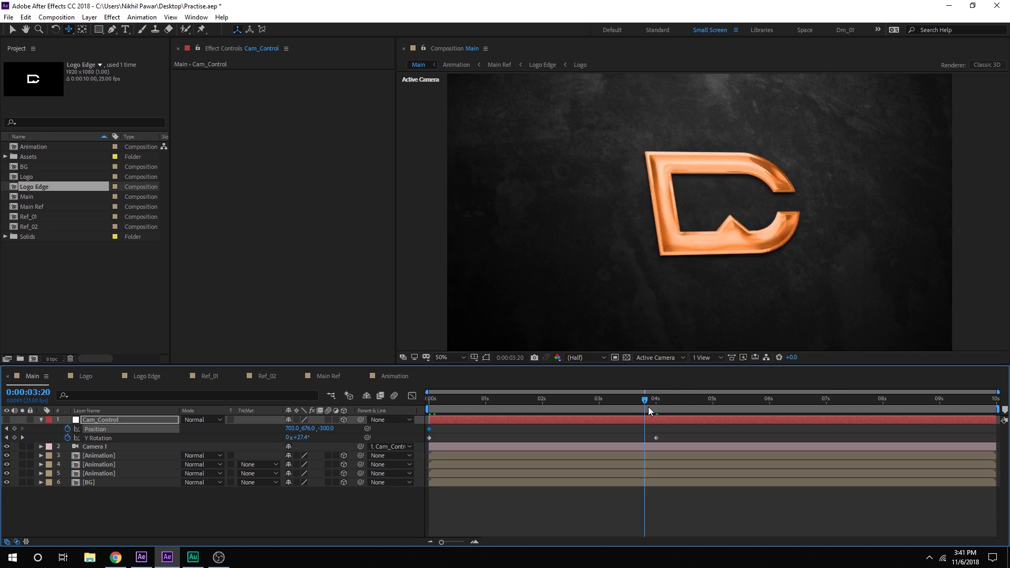
left_click_drag(649, 407, 653, 409)
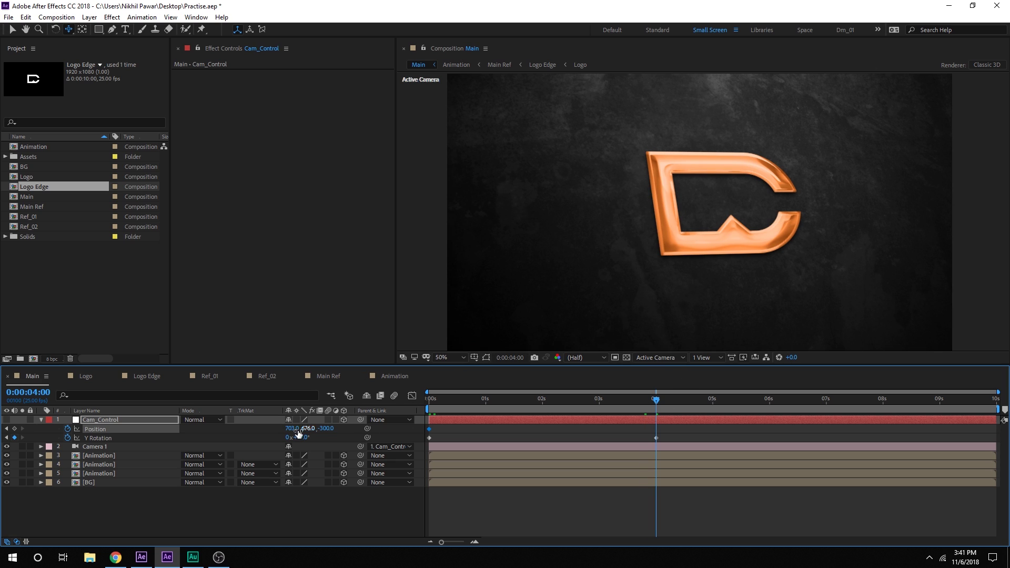
mouse_move(298, 433)
left_mouse_down()
mouse_move(327, 429)
mouse_move(302, 428)
left_mouse_up()
left_click_drag(450, 405, 525, 408)
key("space")
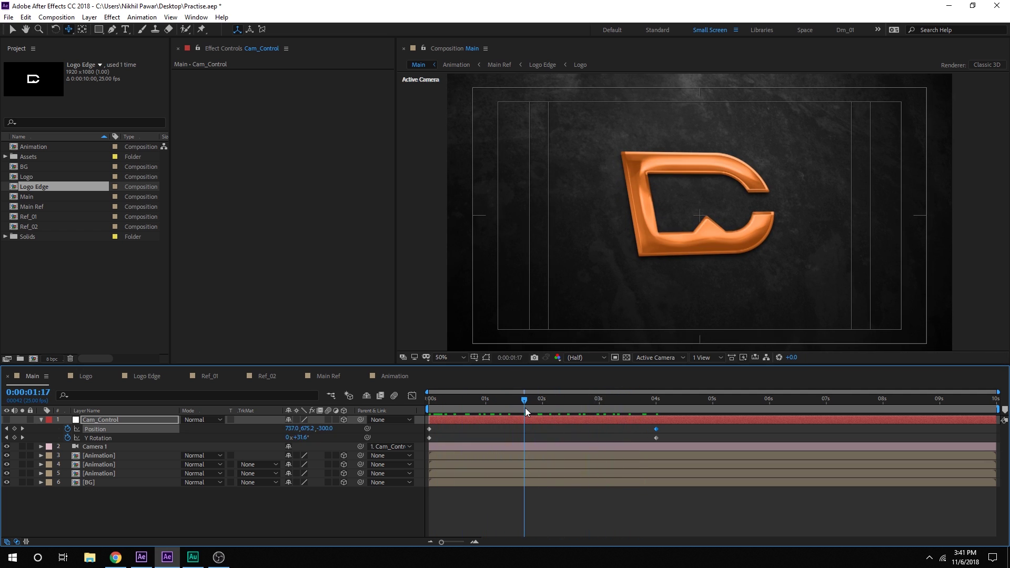
Step: Stop the preview and turn on Depth of Field for Camera 1
key("apostrophe")
left_click(172, 511)
left_click(40, 422)
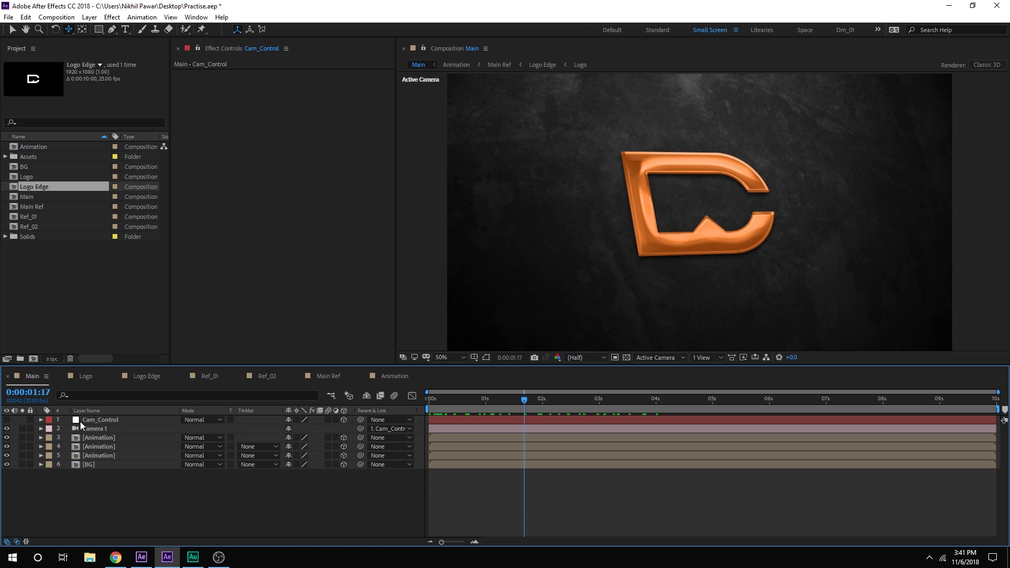
left_click(95, 429)
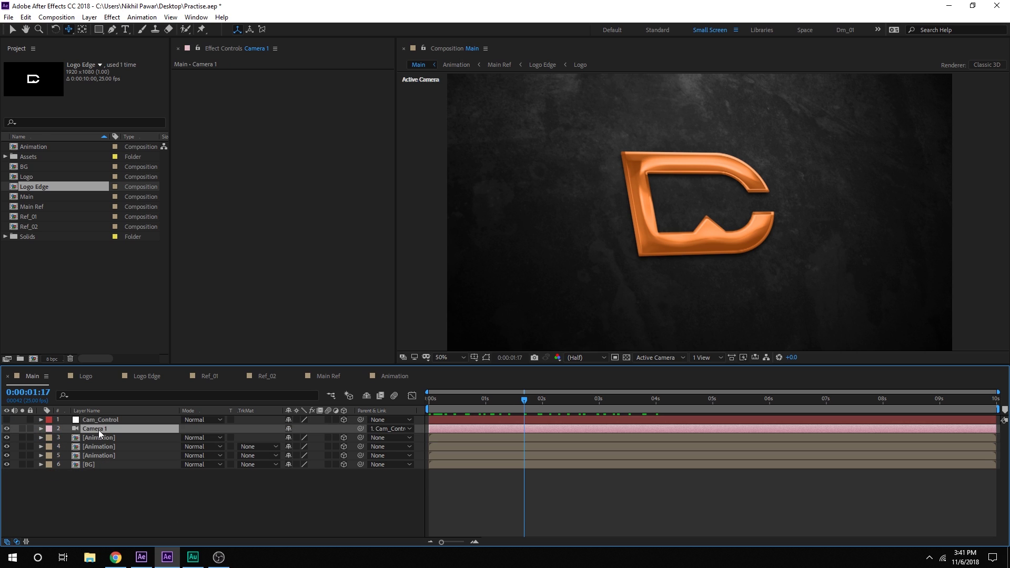
key("u")
key("u")
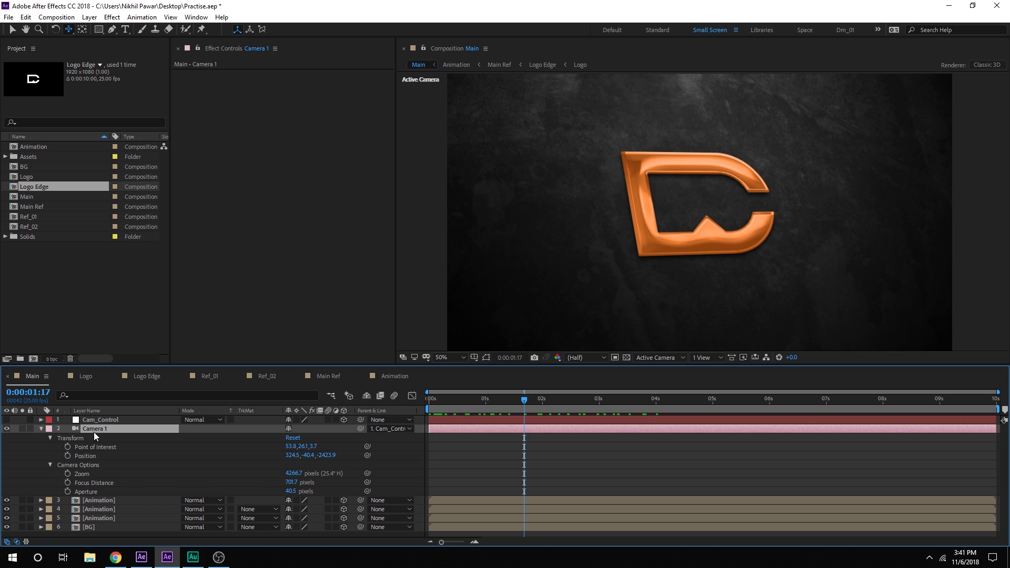
key("a")
key("a")
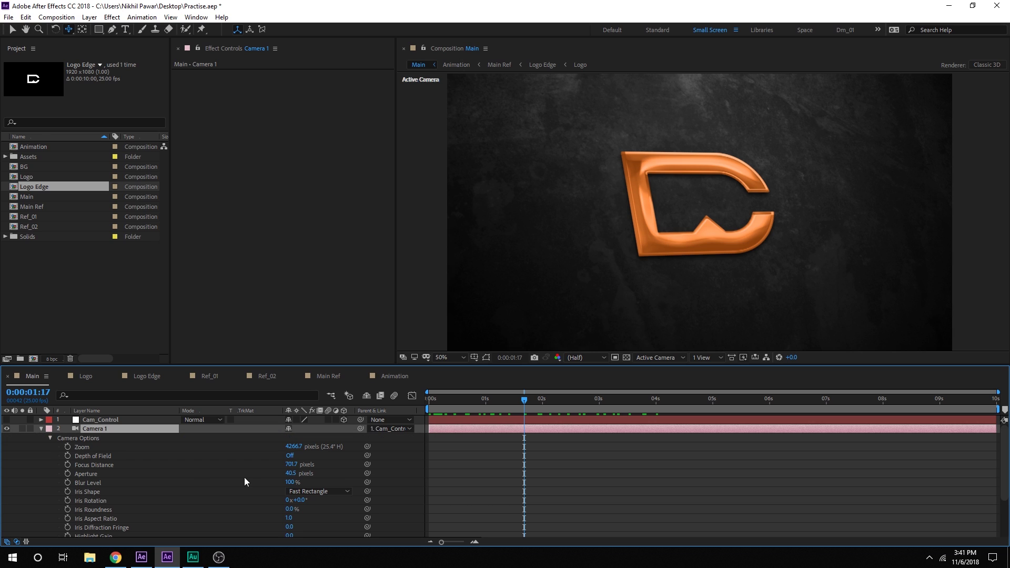
left_click(290, 456)
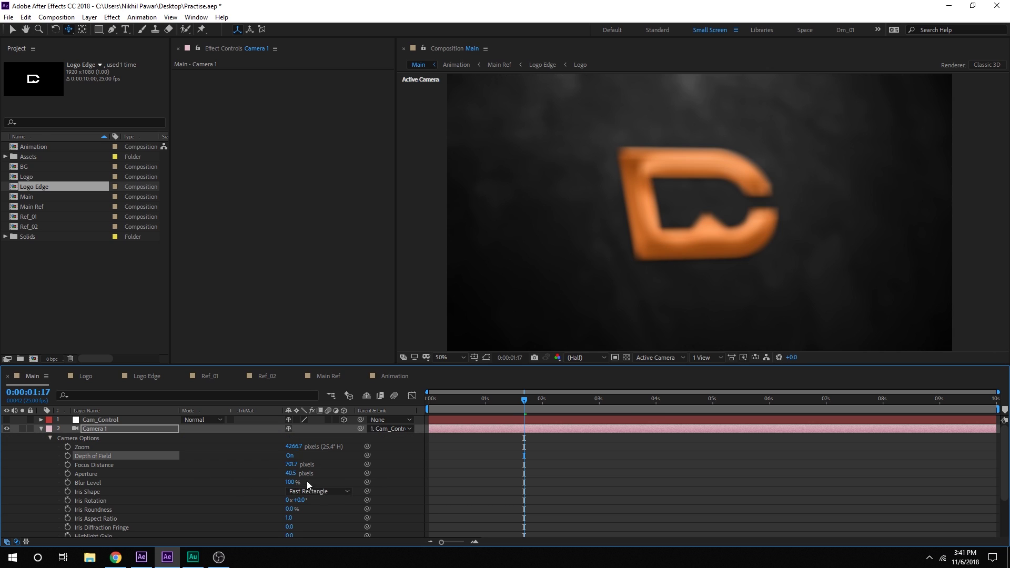
Step: Set Camera 1's Focus Distance 2766.7, Aperture 284.5 pixels and Blur Level 271%
left_click_drag(291, 465, 916, 454)
left_click_drag(290, 476, 362, 474)
left_click_drag(293, 483, 835, 463)
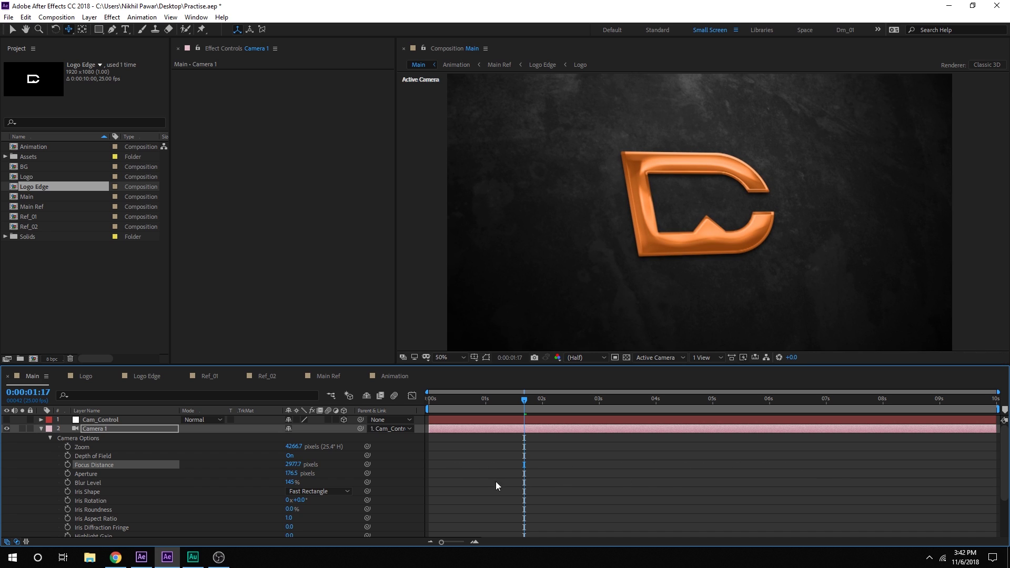
left_click_drag(333, 462, 350, 459)
left_click_drag(362, 472, 361, 473)
left_click_drag(473, 403, 394, 409)
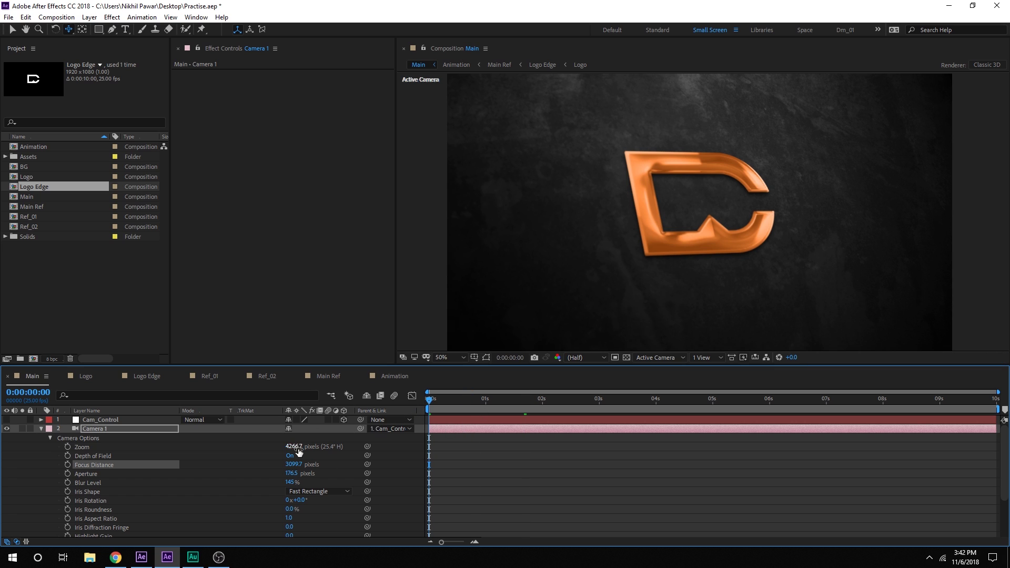
left_click_drag(292, 469, 134, 484)
left_click_drag(292, 473, 346, 482)
left_click(294, 491)
left_click(329, 519)
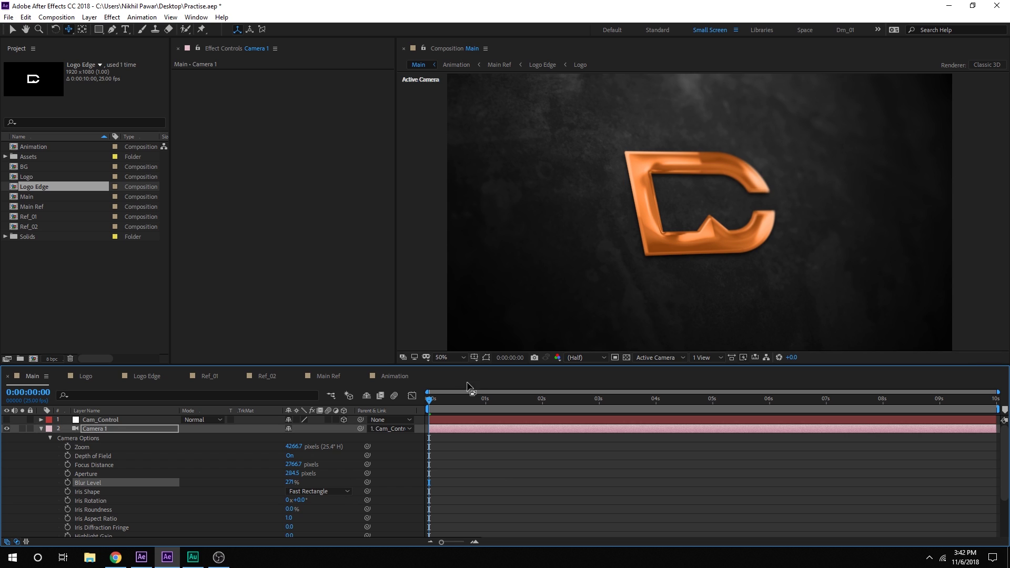
Step: Keyframe Camera 1's Focus Distance from 2608.7 at 0s to 2789.7 at 4s and preview it
left_click_drag(291, 466, 215, 474)
left_click(66, 467)
left_click_drag(601, 403, 656, 402)
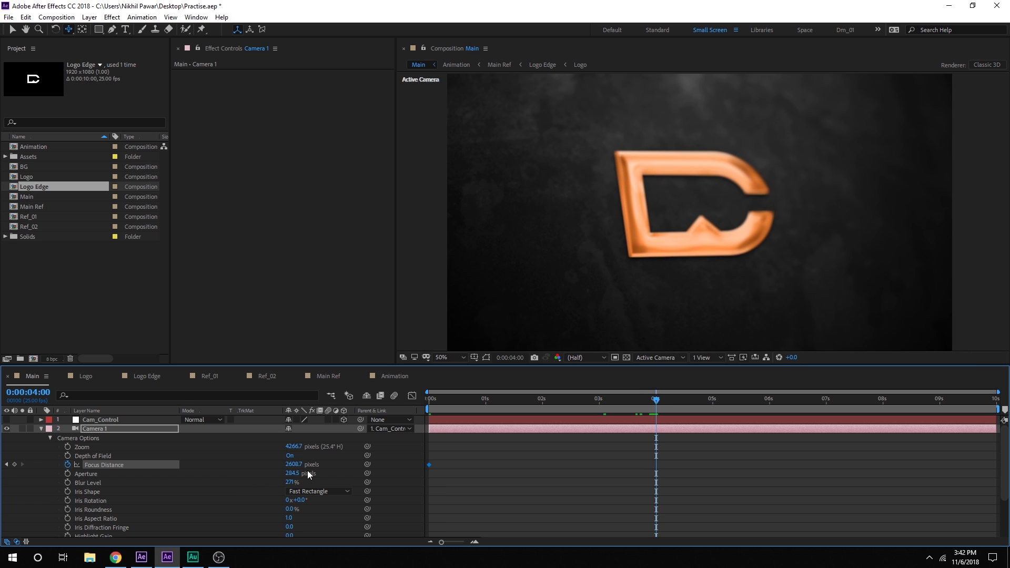
left_click_drag(294, 466, 394, 471)
left_click_drag(453, 403, 418, 419)
key("space")
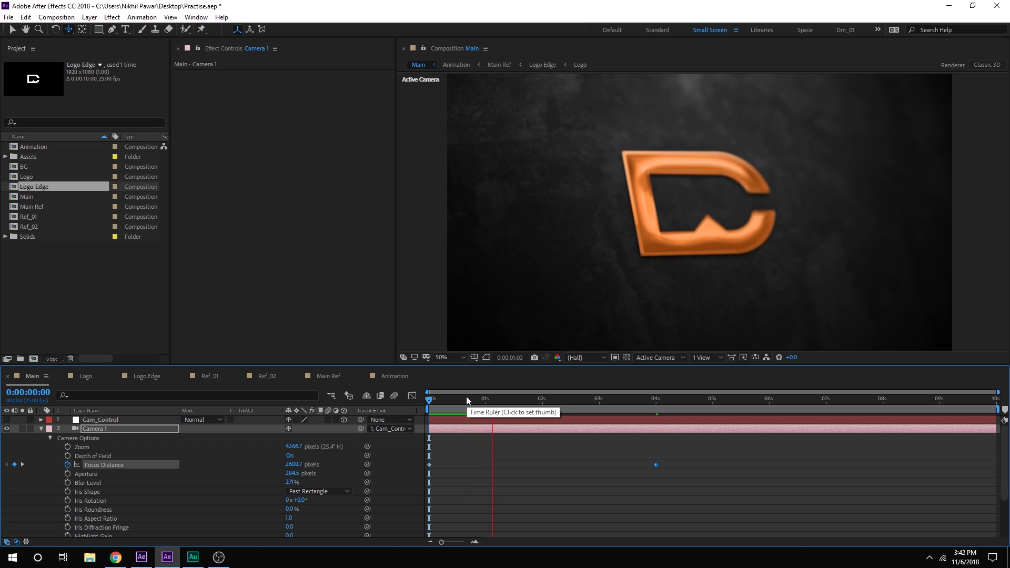
left_click(654, 405)
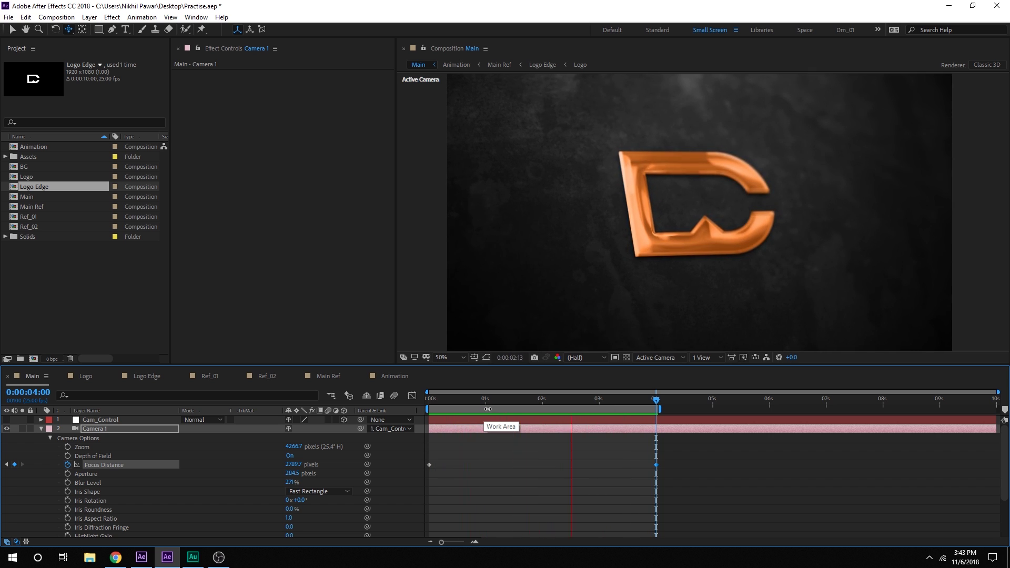
left_click(541, 402)
Step: Add an adjustment layer named CC at the top of the Main comp
key("space")
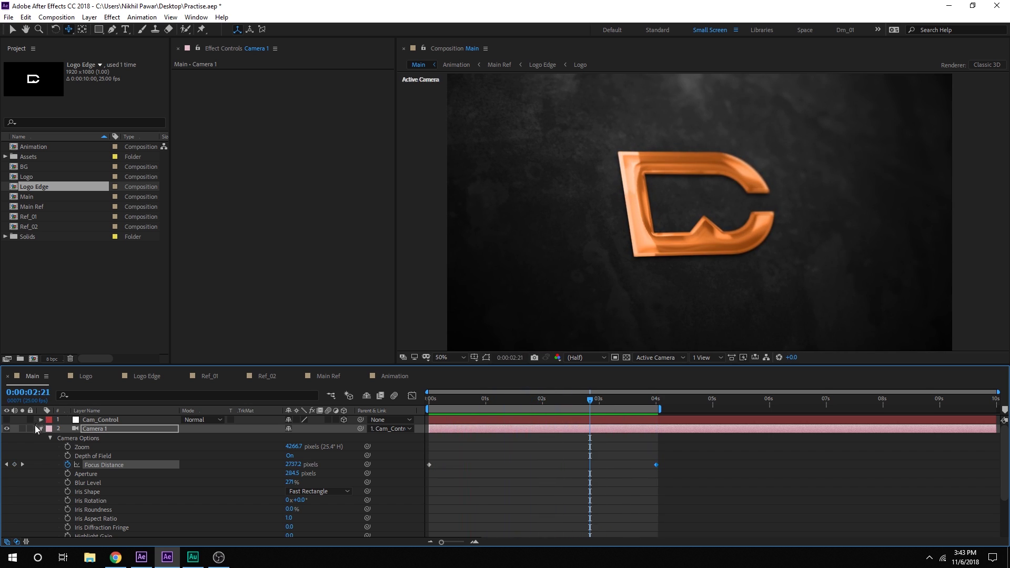
left_click(40, 429)
right_click(87, 491)
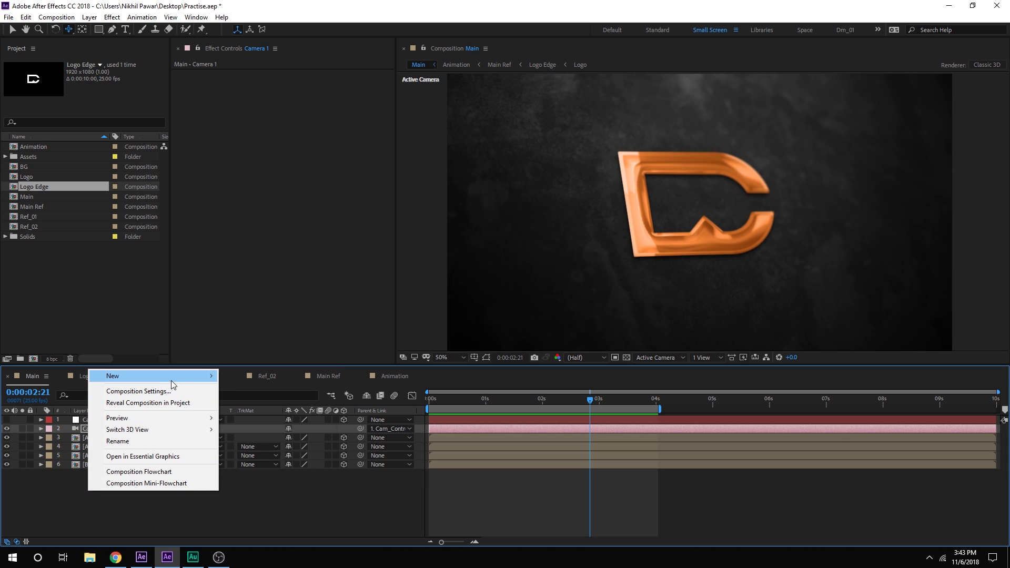
mouse_move(172, 380)
left_click(260, 461)
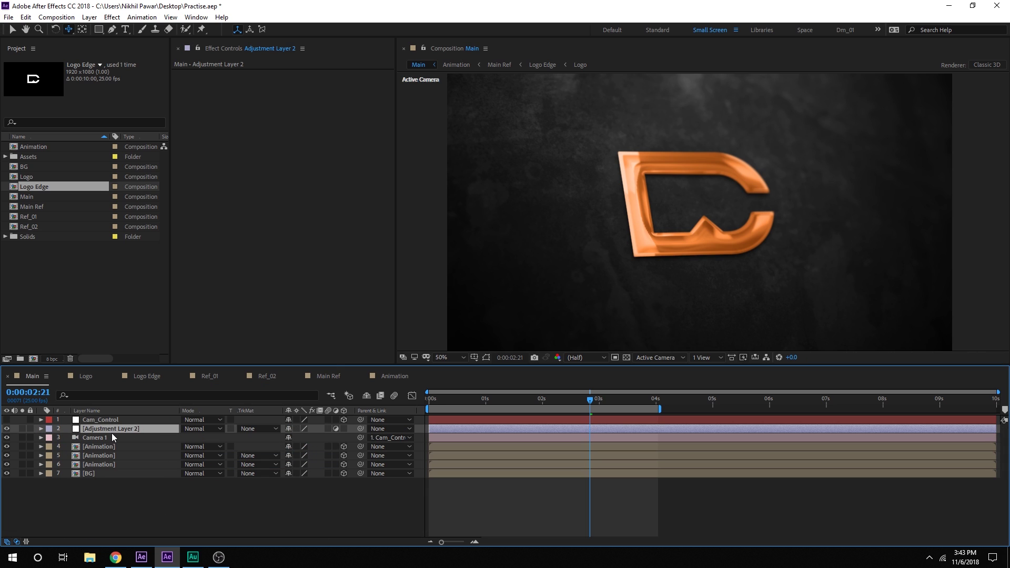
left_click_drag(112, 431, 115, 419)
key("Return")
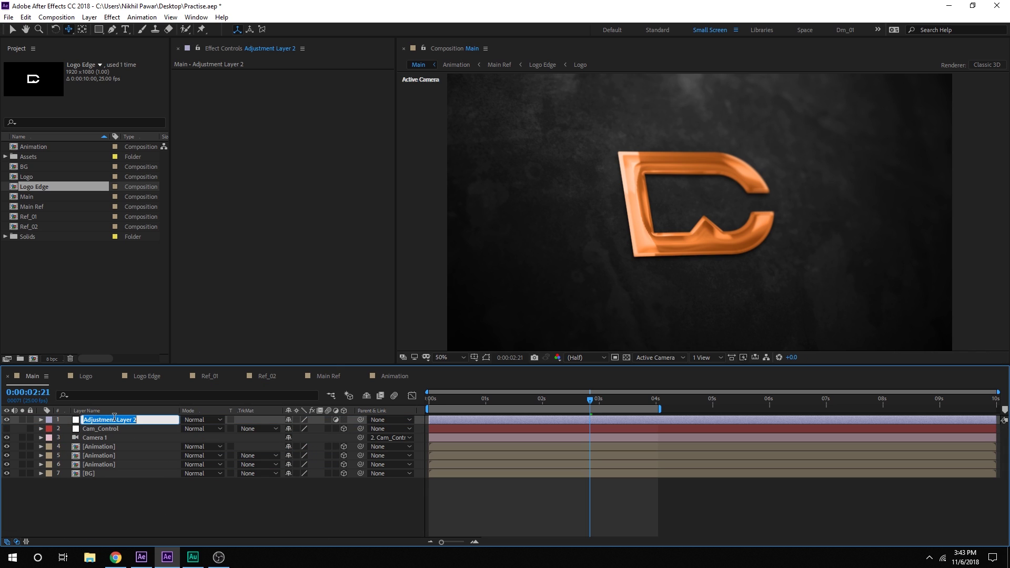
type("CC")
key("Return")
Step: Apply Sharpen to CC with an Amount of 10
key("ctrl+space")
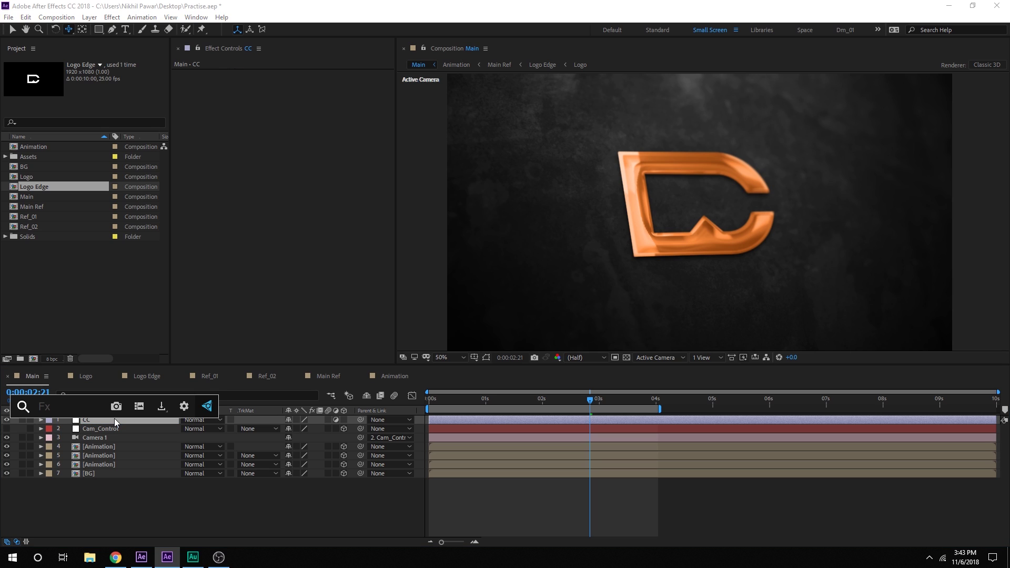
type("sh")
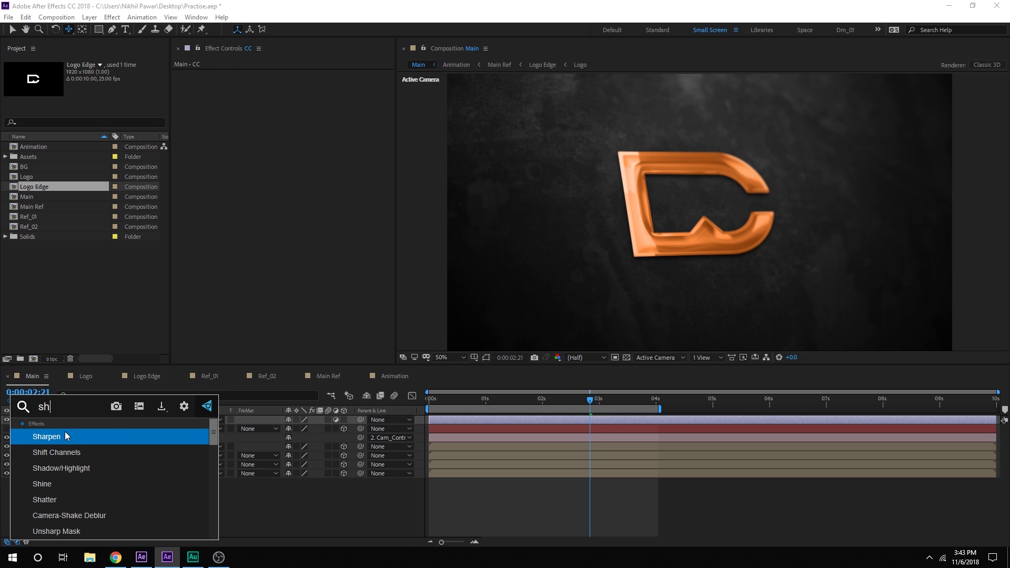
left_click(62, 437)
left_click(295, 83)
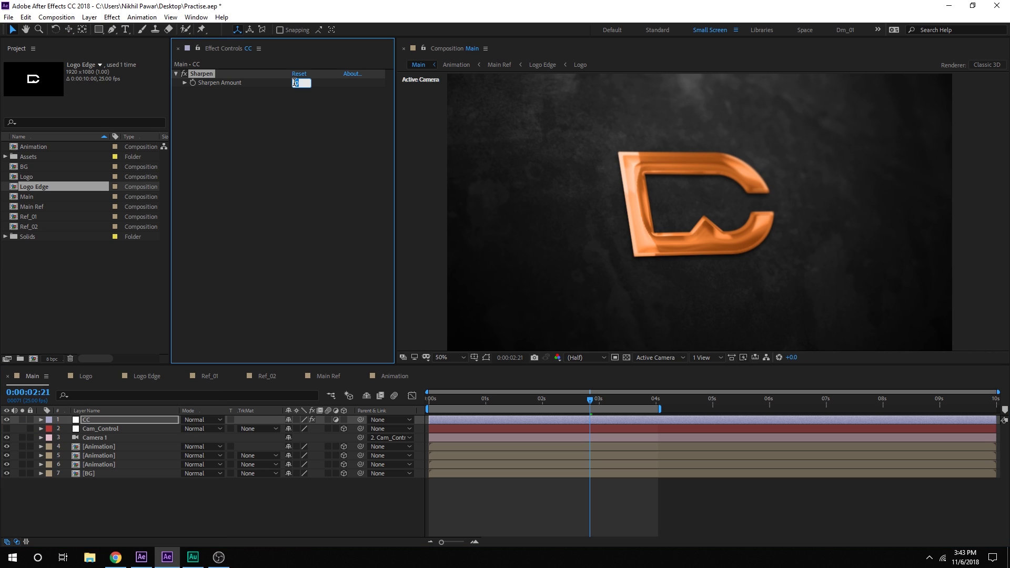
left_click(296, 109)
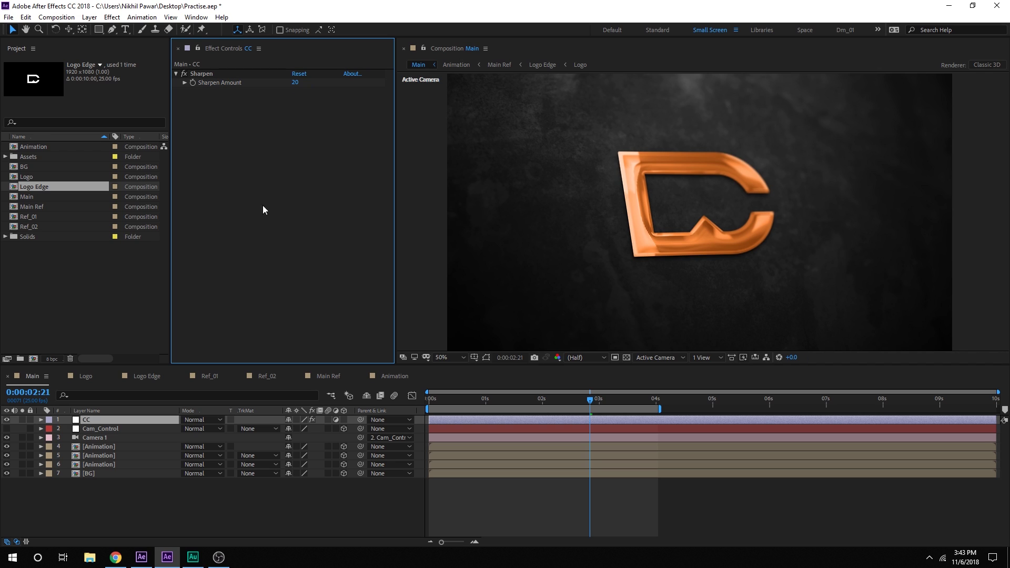
left_click(296, 82)
type("1")
left_click(296, 102)
Step: Add Curves to CC and bend the RGB curve into a gentle S-shape
key("ctrl+space")
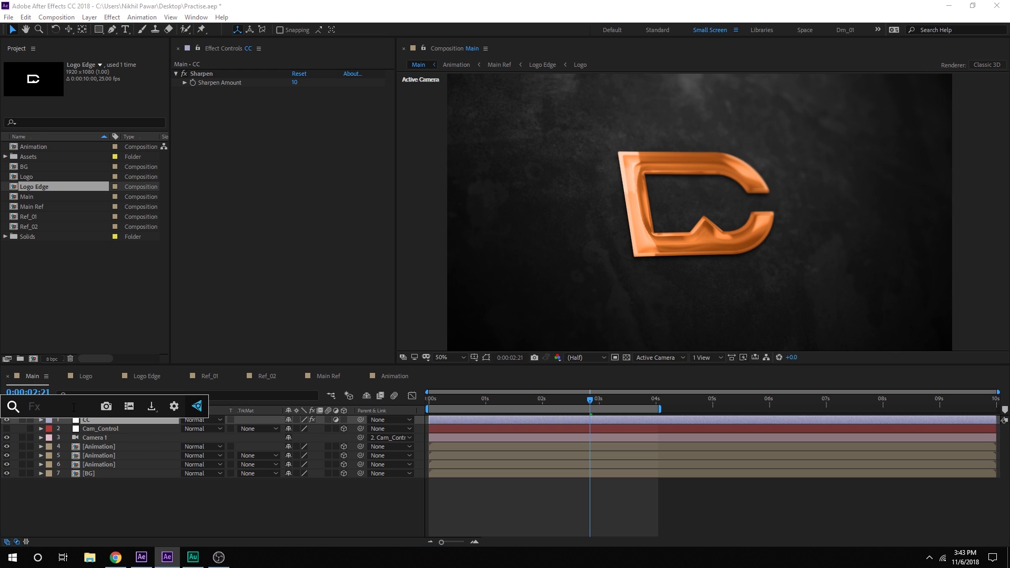
type("cur")
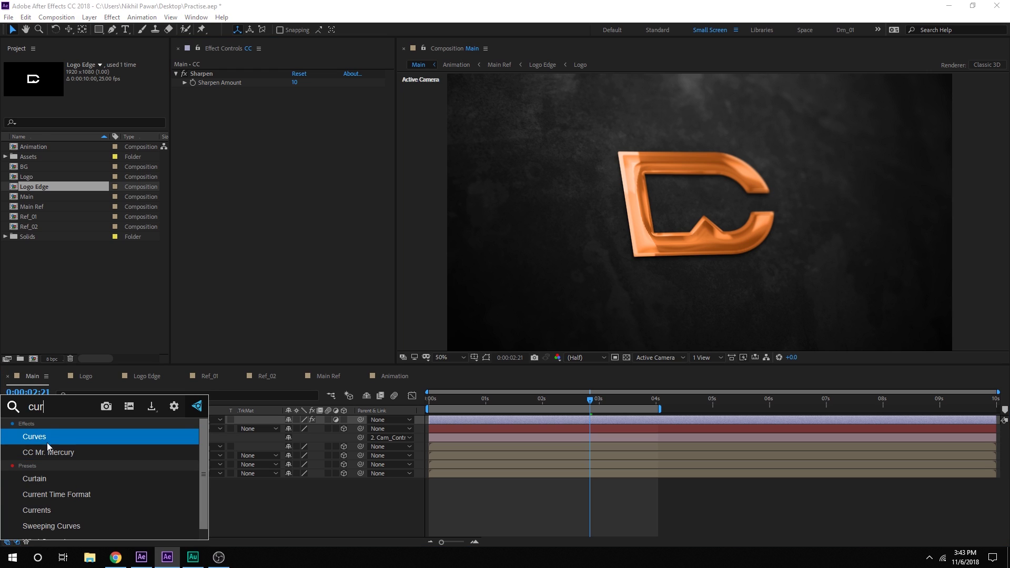
left_click(47, 441)
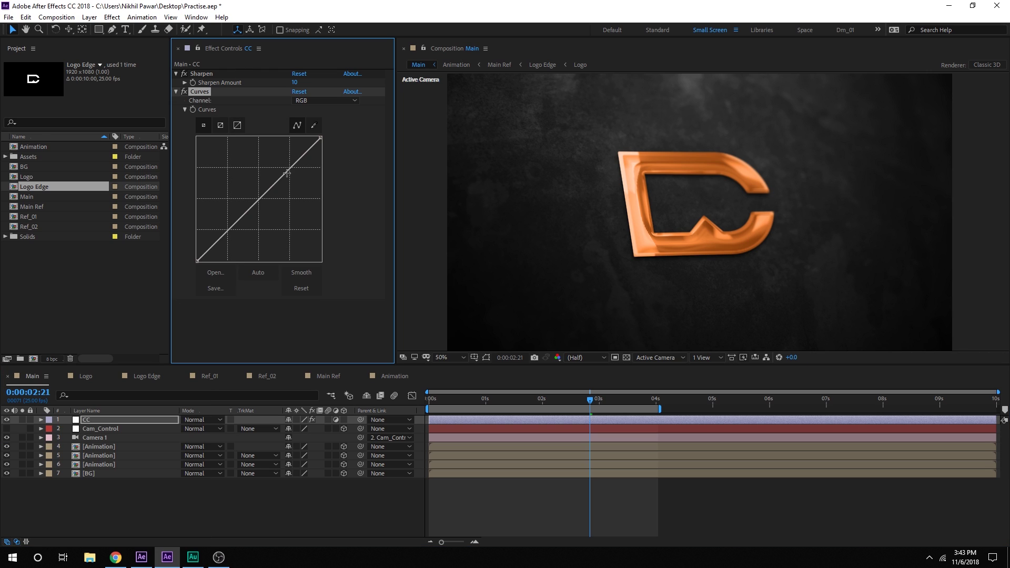
left_click_drag(286, 173, 287, 171)
left_click(234, 227)
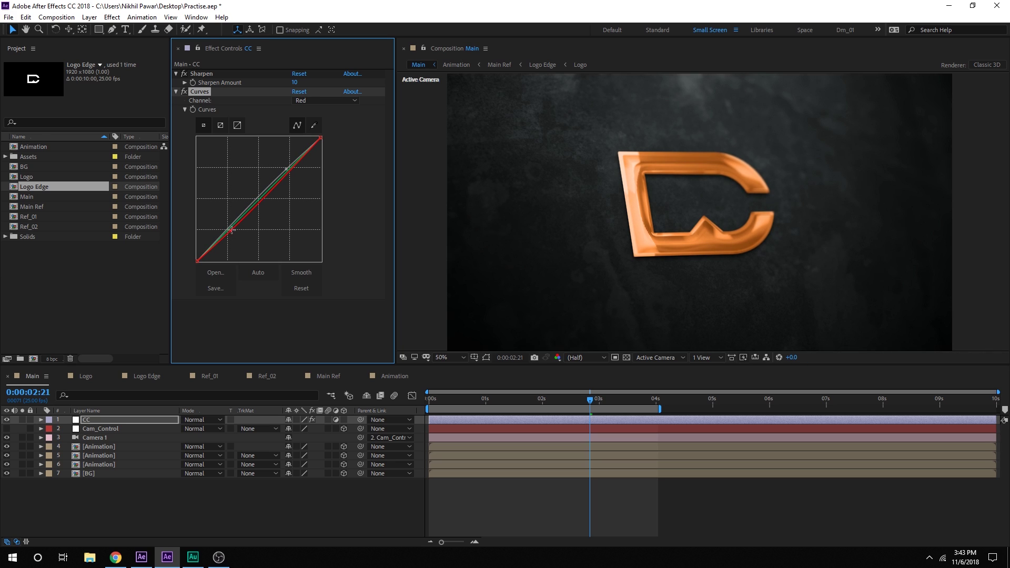
left_click(300, 100)
left_click(299, 92)
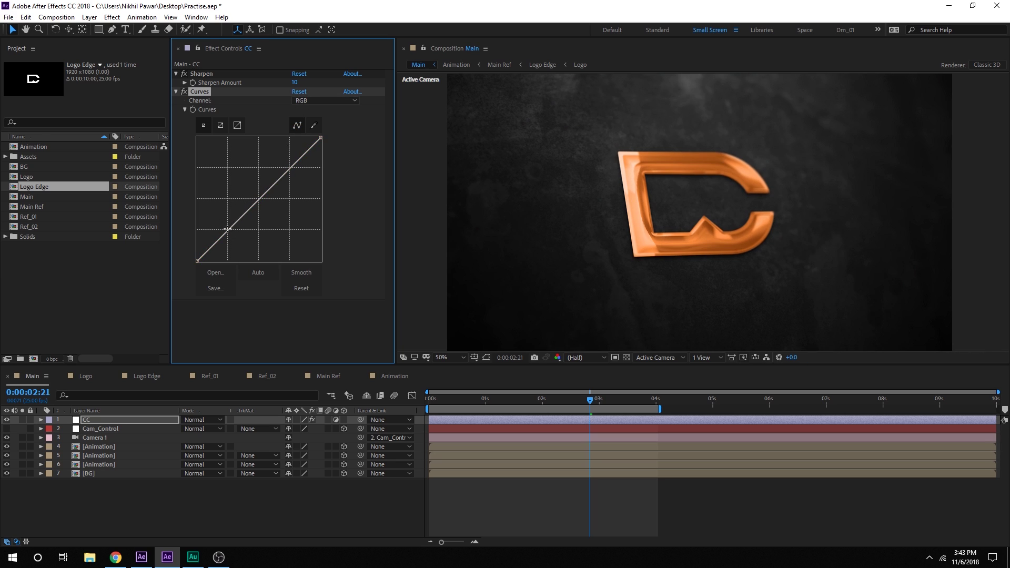
left_click_drag(227, 229, 230, 237)
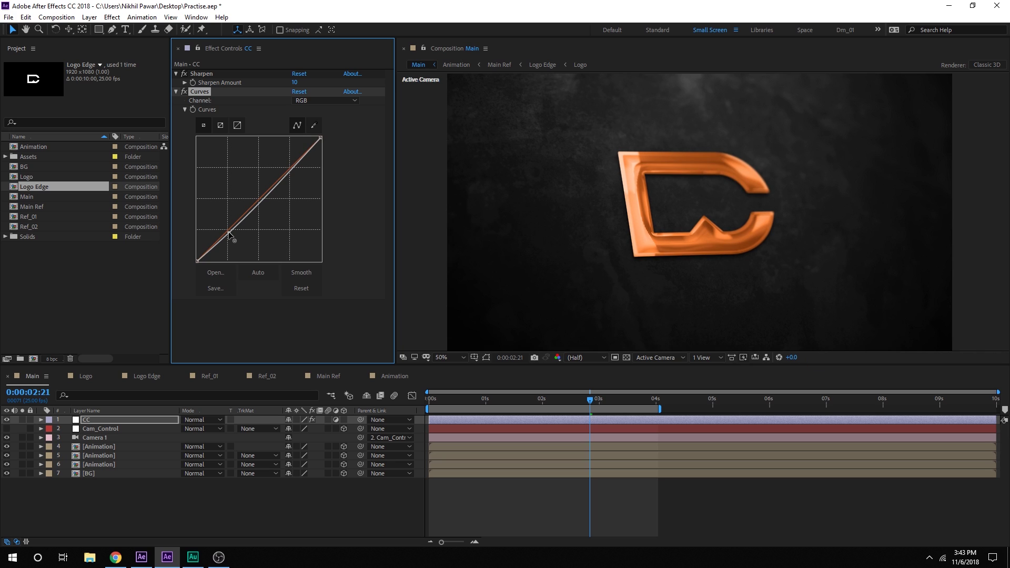
left_click(291, 169)
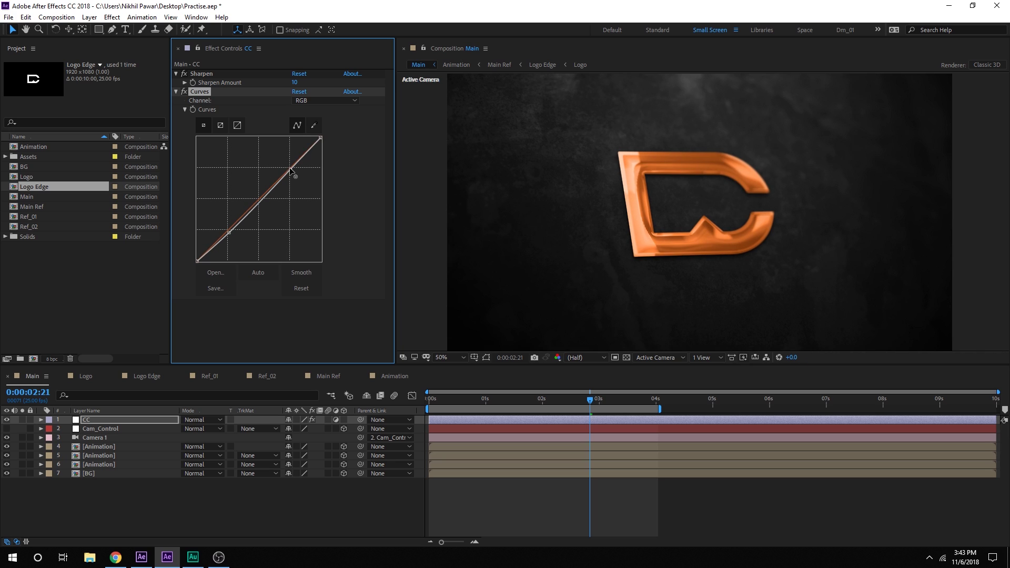
left_click(250, 490)
left_click_drag(472, 402, 561, 399)
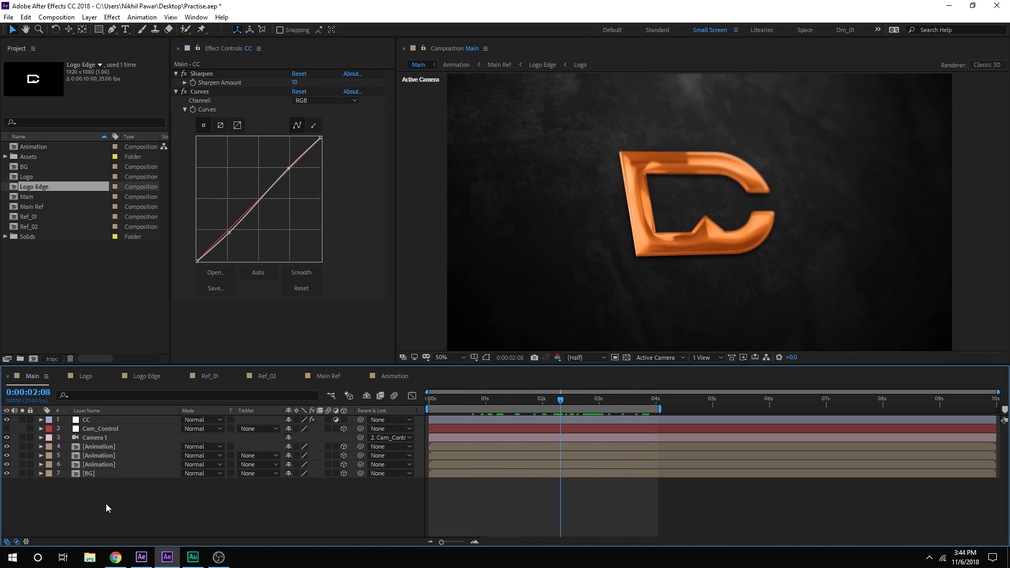
Step: Create a black solid layer named V
key("ctrl+y")
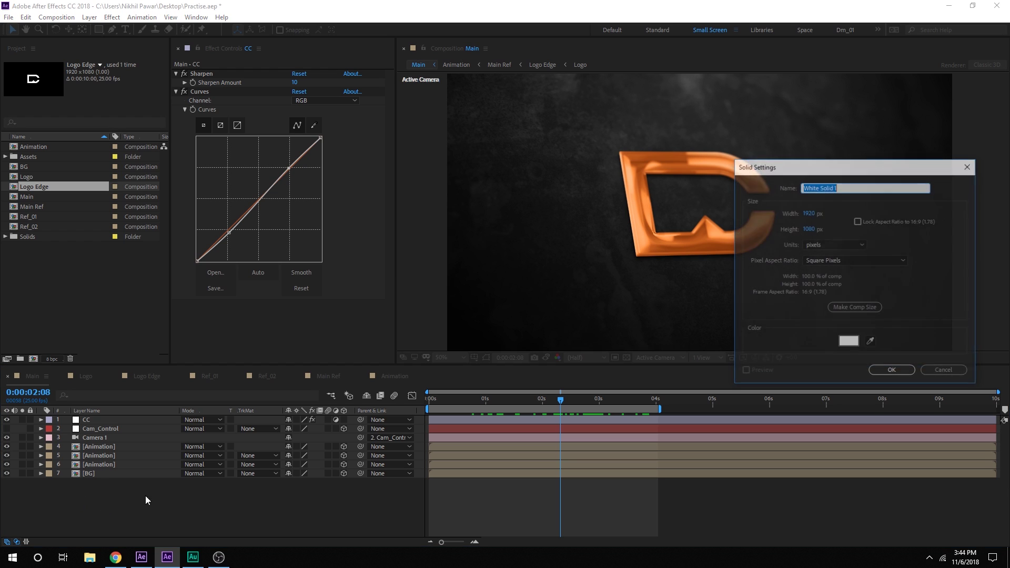
left_click(559, 287)
left_click(729, 208)
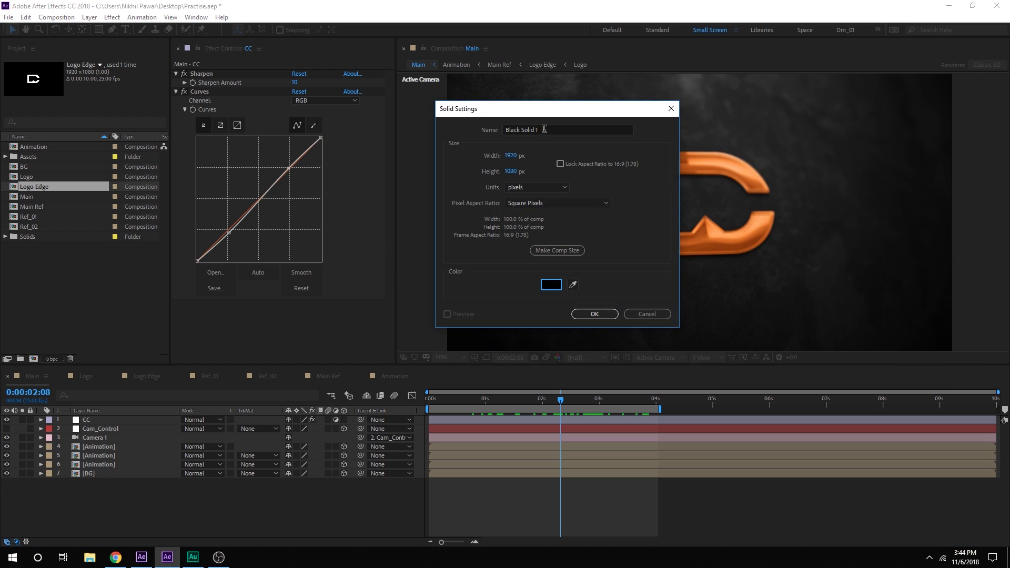
type("V")
left_click(595, 314)
Step: Give V an inverted elliptical mask with a 684-pixel feather and lowered opacity
left_click_drag(99, 30, 117, 53)
double_click(99, 29)
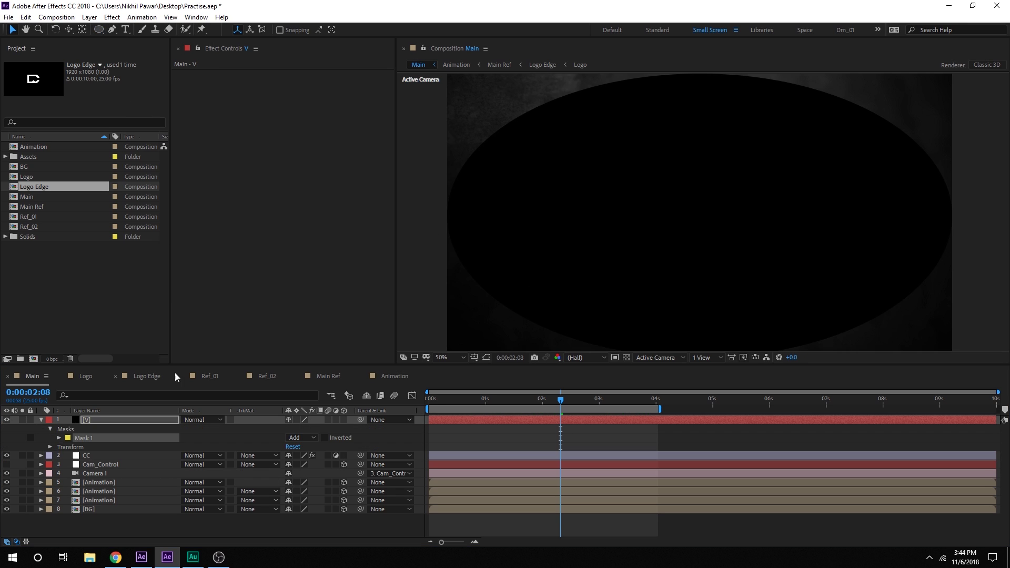
left_click(325, 439)
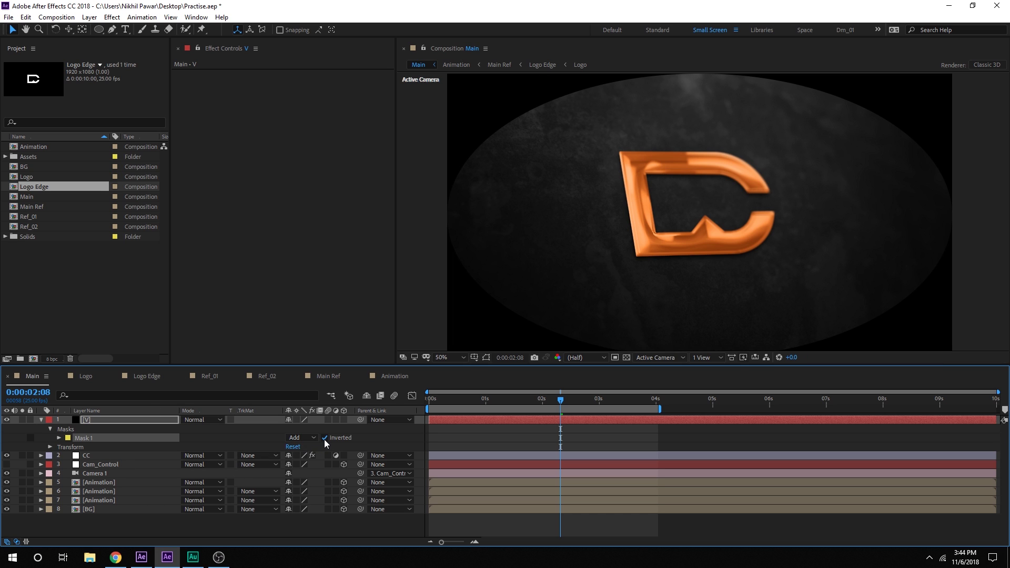
key("f")
left_click_drag(305, 438, 655, 437)
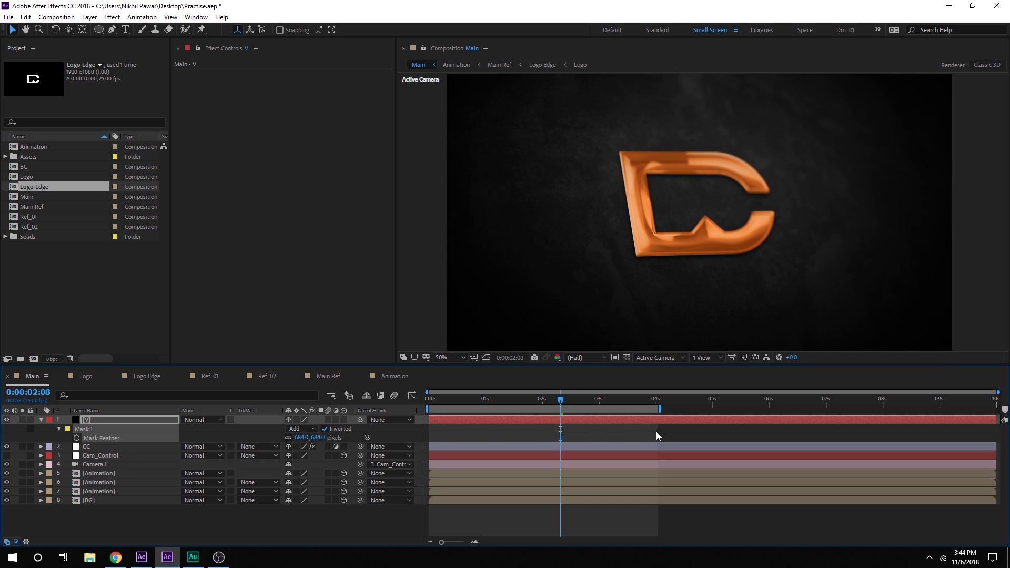
key("t")
left_click_drag(291, 429, 217, 437)
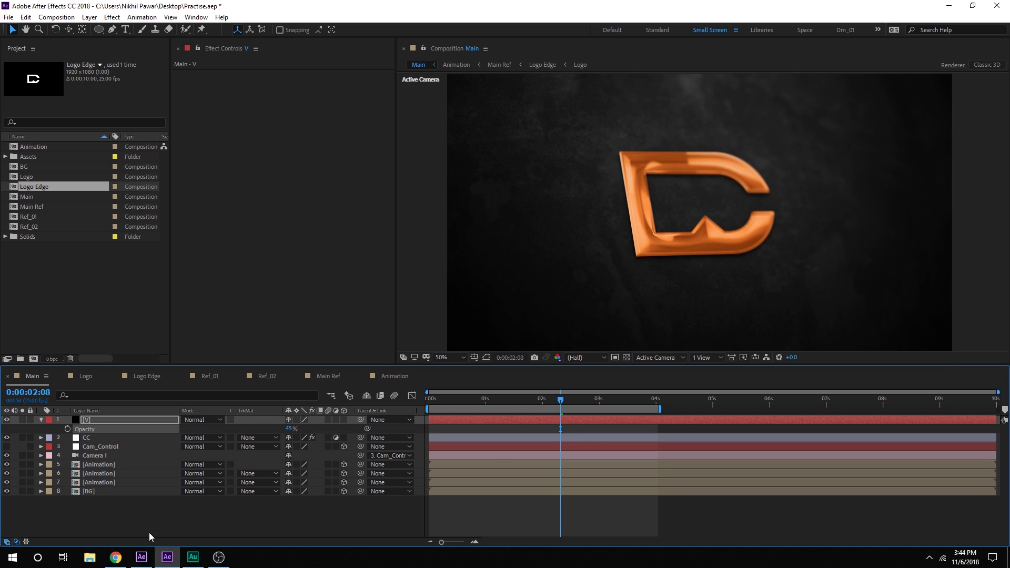
Step: Set the vignette opacity to 45% and type DOPE text in the Logo comp
left_click(171, 533)
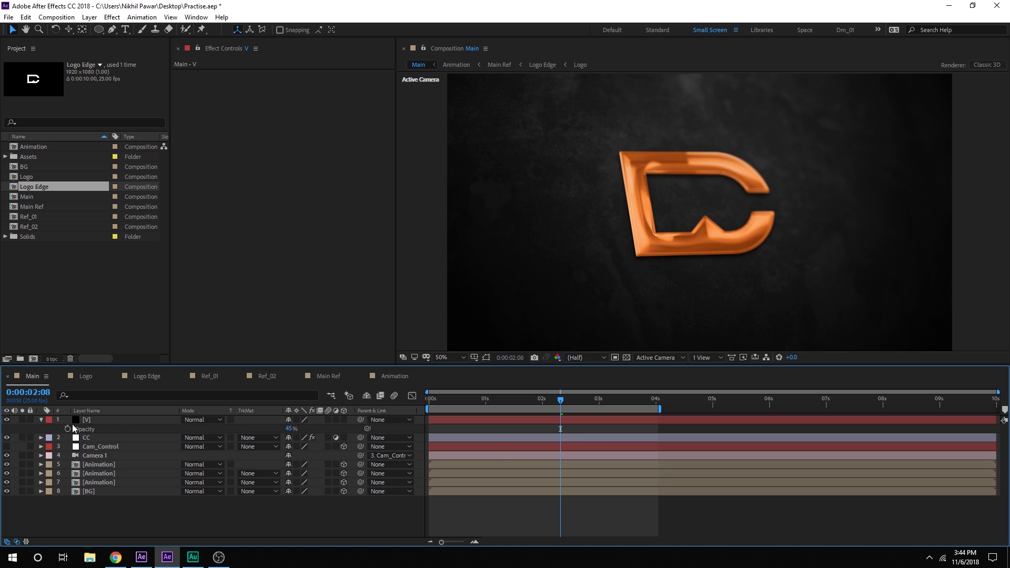
left_click(92, 377)
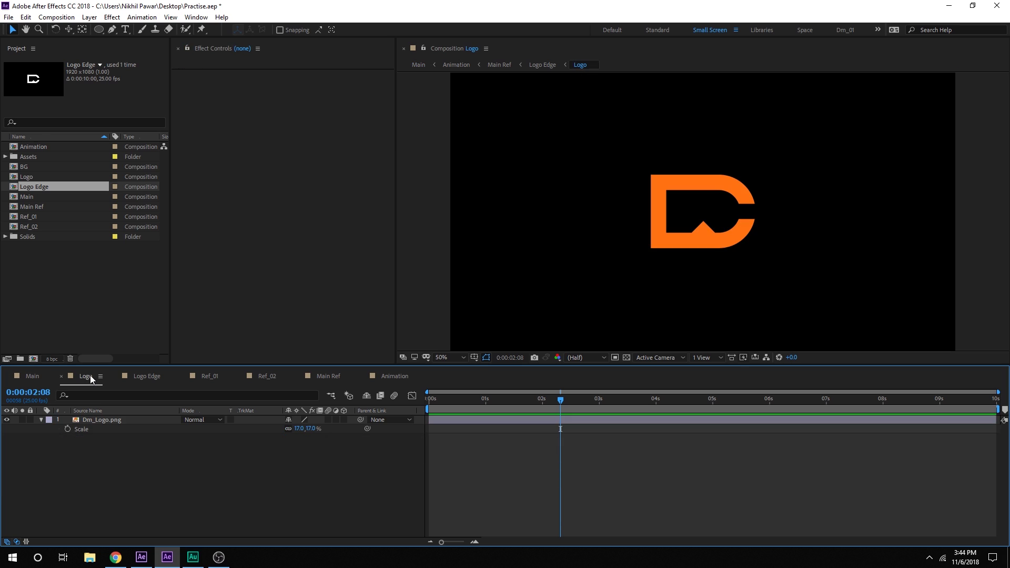
left_click(126, 30)
left_click(489, 213)
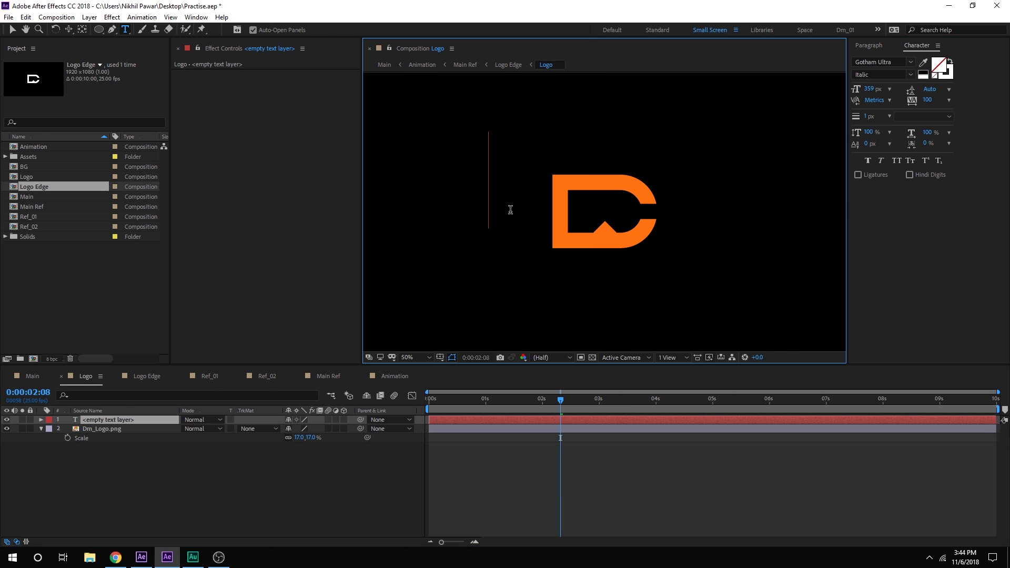
type("DOPE")
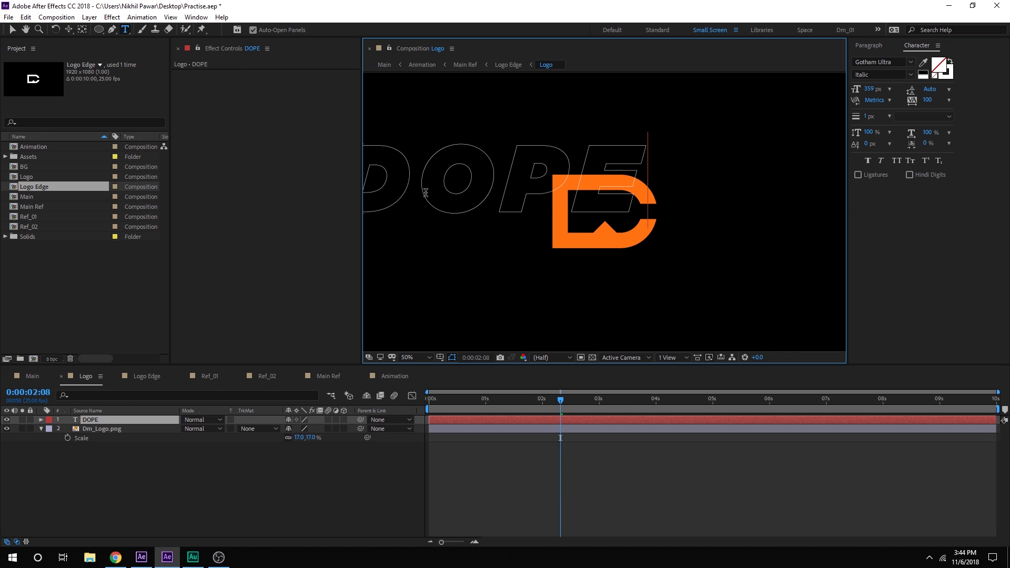
left_click(11, 29)
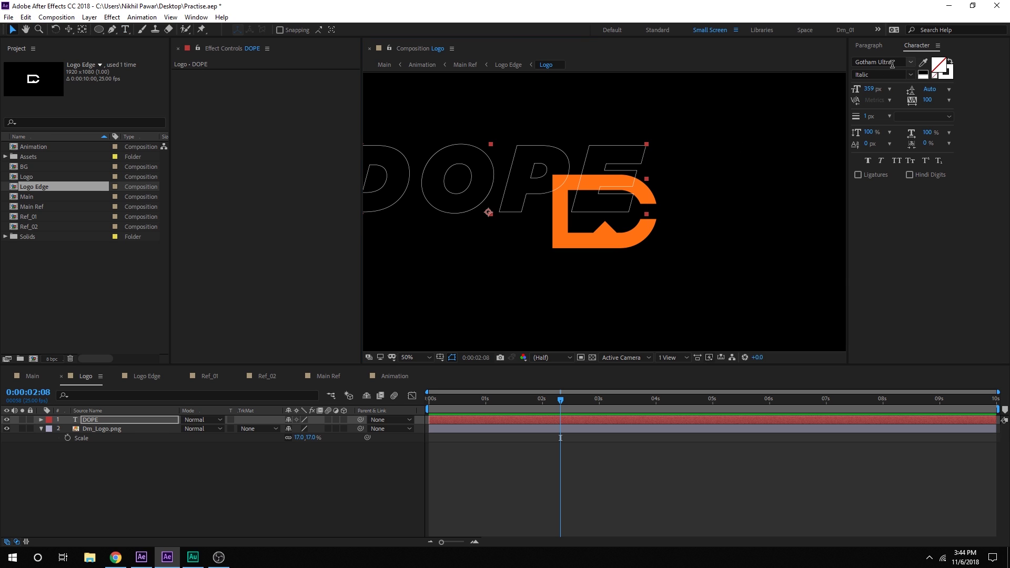
Step: Set DOPE to the Aku & Kamu font in white and centre it
left_click(893, 63)
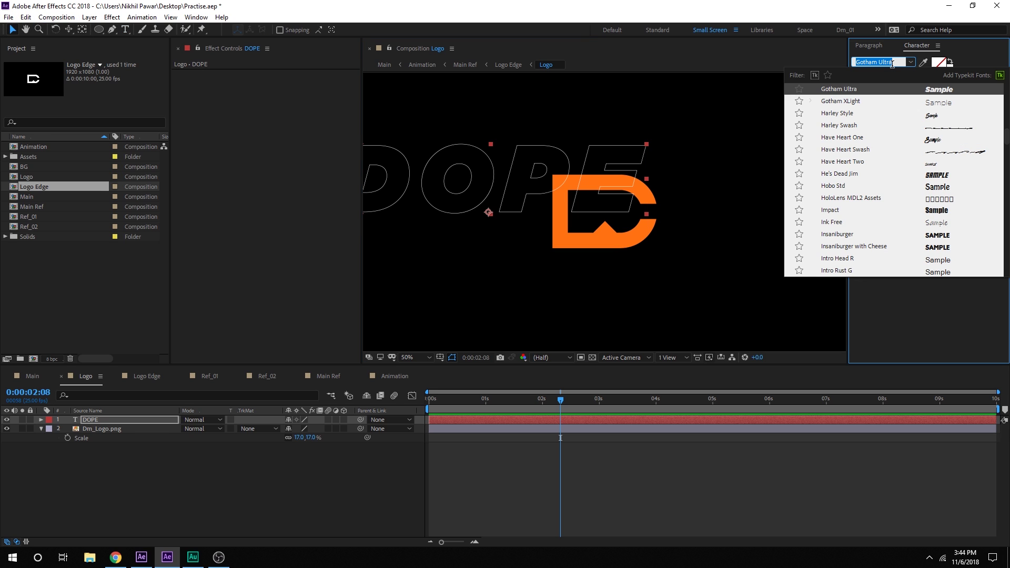
type("ak")
key("Caps_Lock")
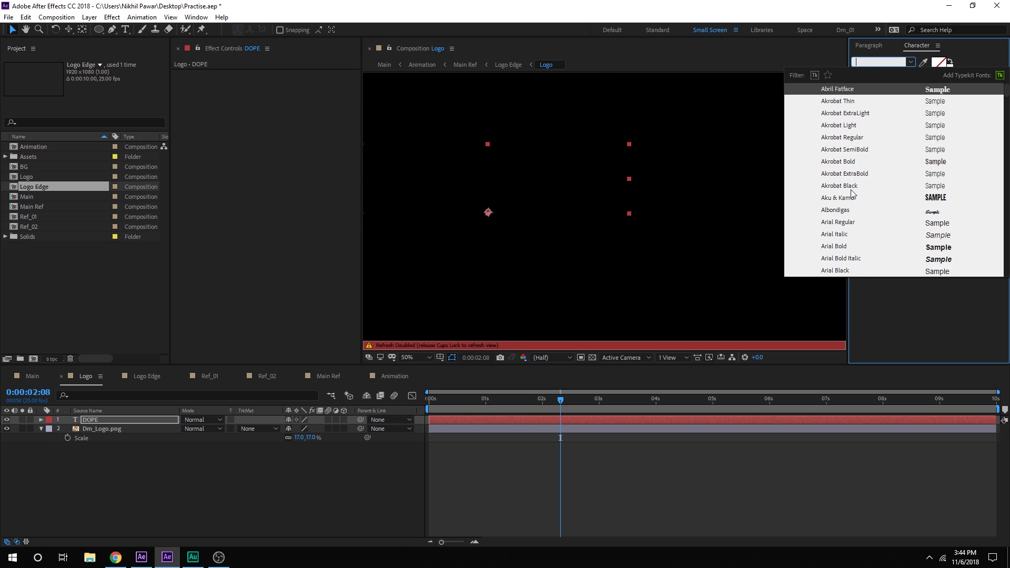
key("Return")
key("Caps_Lock")
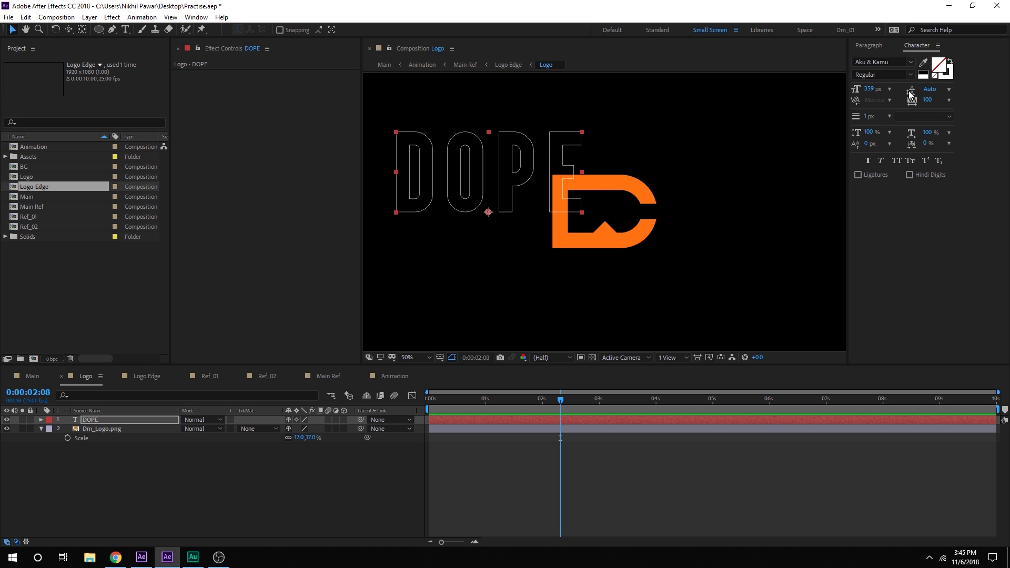
left_click(950, 62)
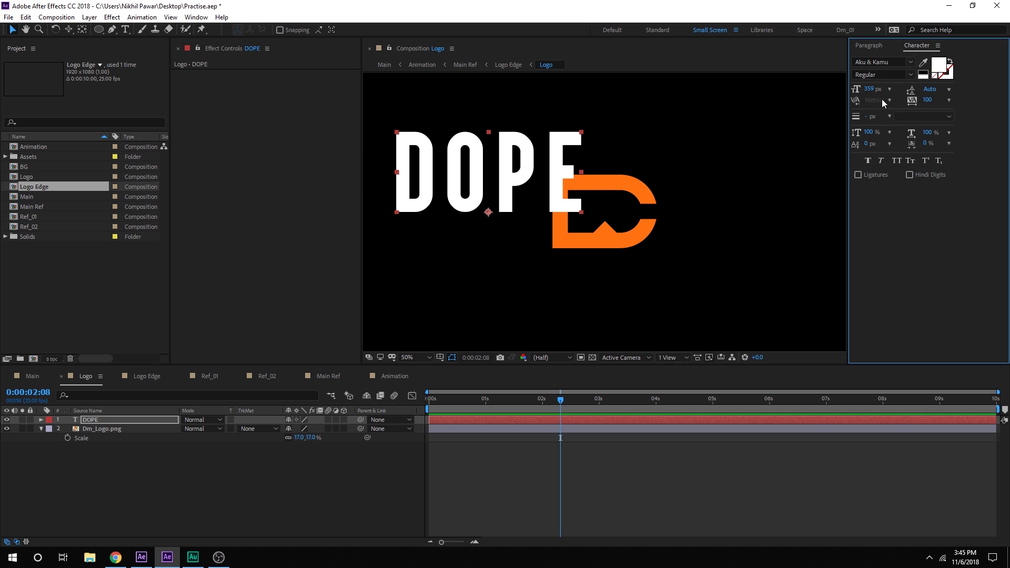
left_click_drag(502, 176, 610, 218)
Step: Hide Dm_Logo.png, set DOPE tracking to -16 and return to Main
left_click(7, 429)
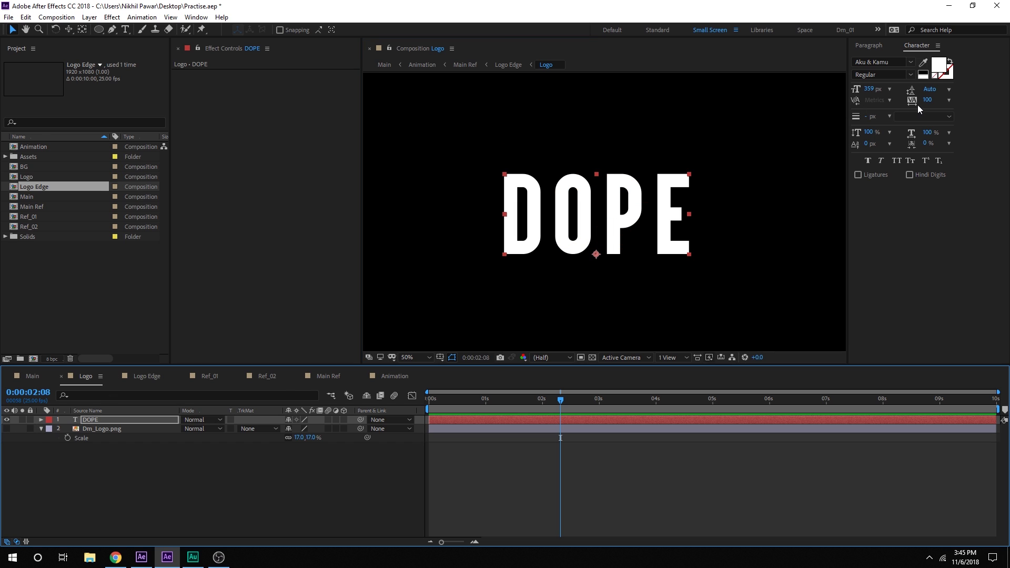
left_click_drag(929, 99, 880, 114)
left_click(309, 461)
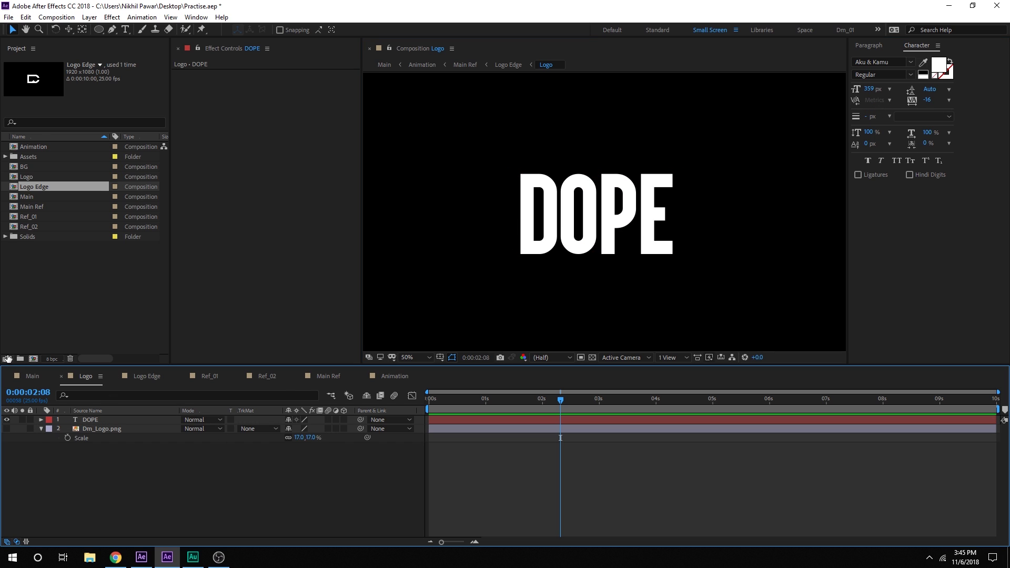
left_click(36, 377)
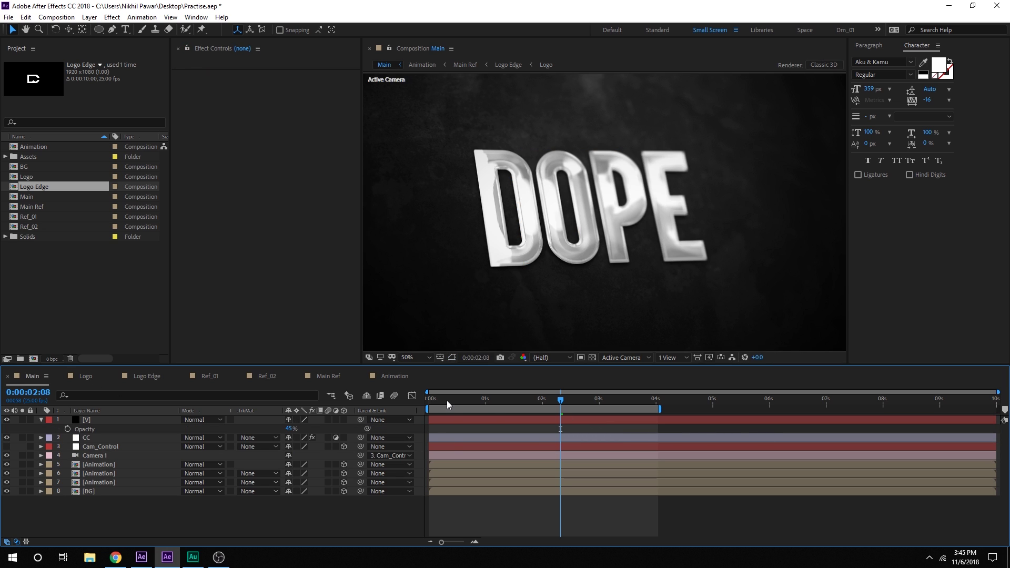
left_click_drag(451, 401, 613, 410)
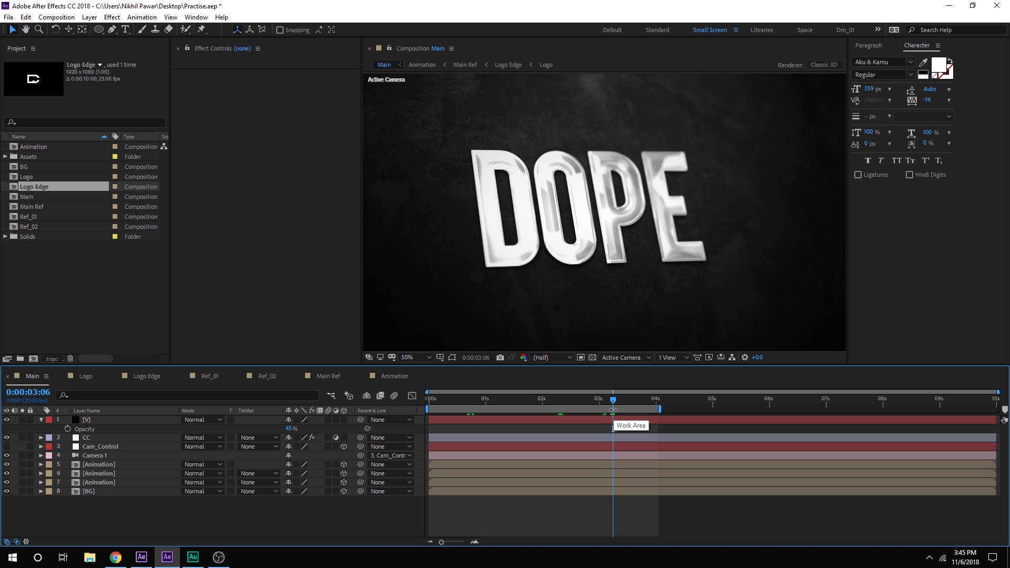